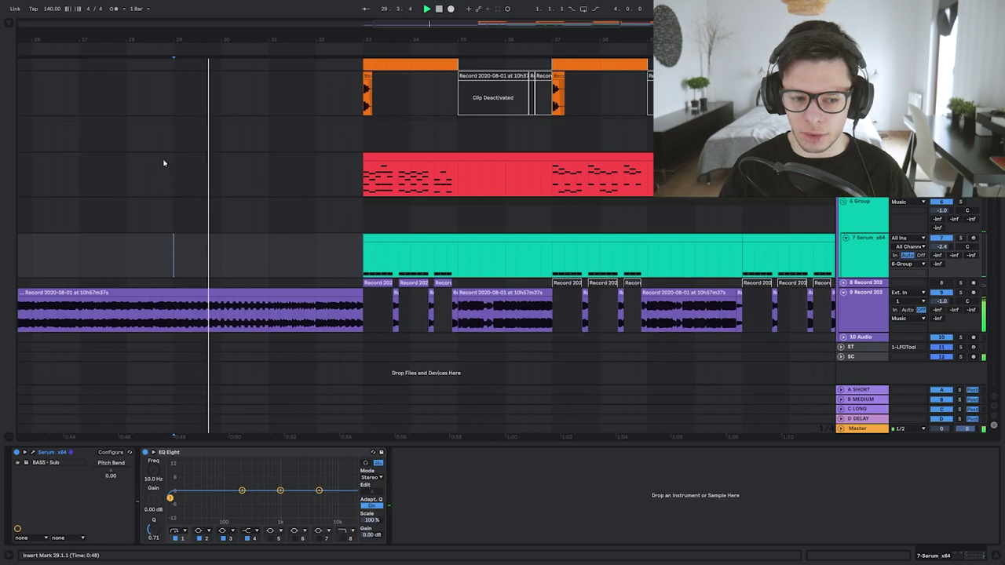
Play the arrangement from around bar 27 and listen through the drop that starts at bar 33
click(105, 163)
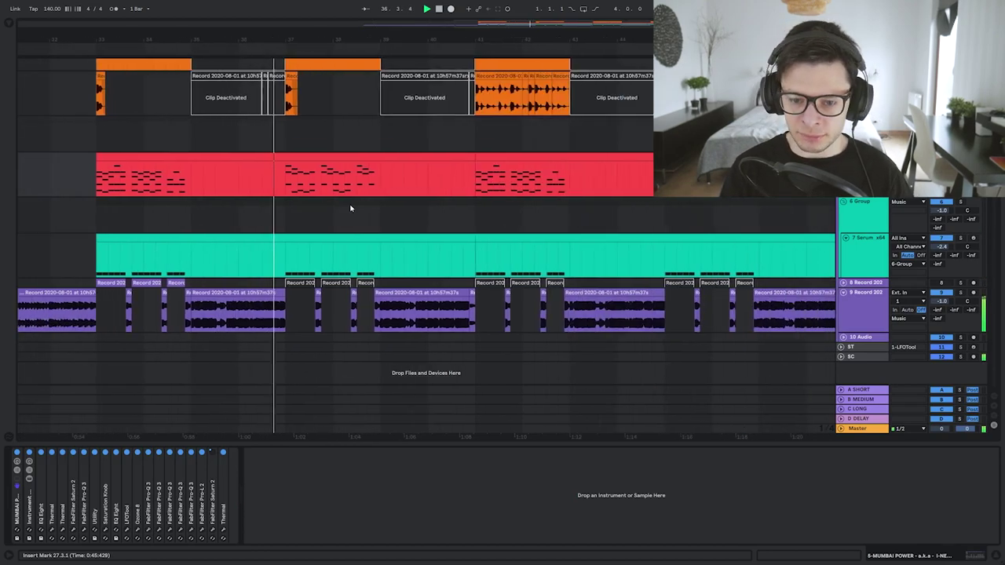
scroll(350, 206, down, 3)
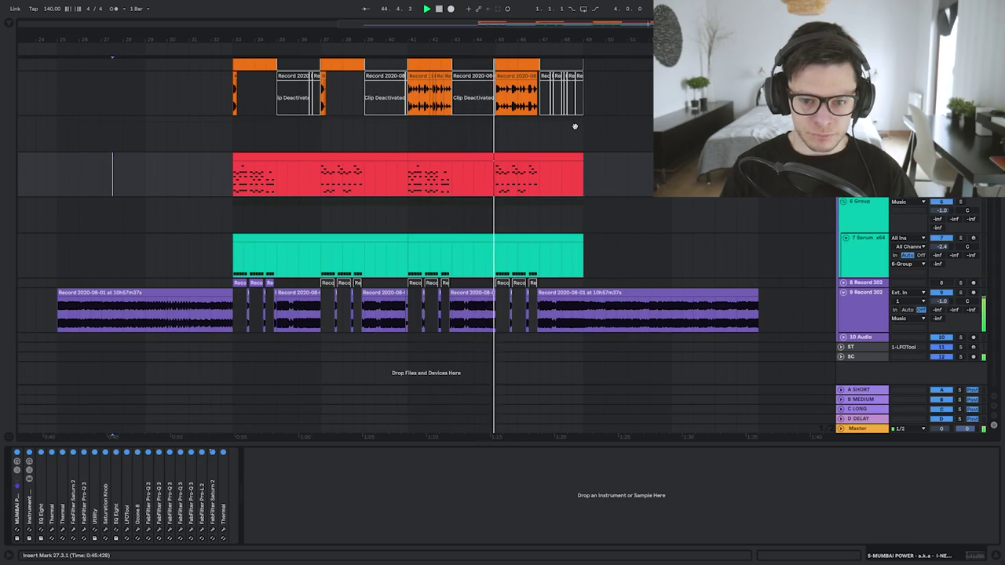
drag(574, 126, 661, 166)
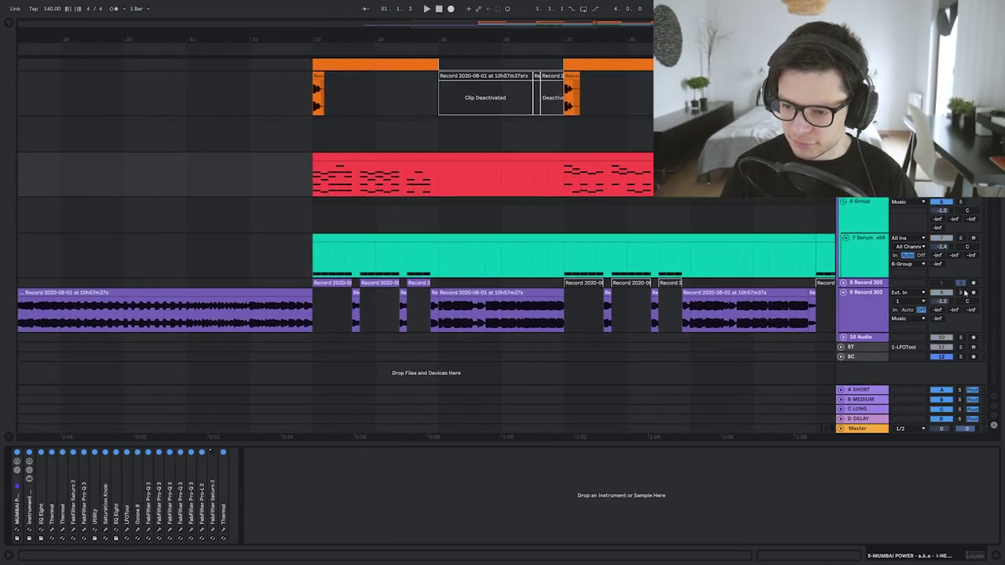
Play the soloed Record tracks 8 and 9 from bar 32 and again from bar 33, toggling track 8's solo
click(248, 283)
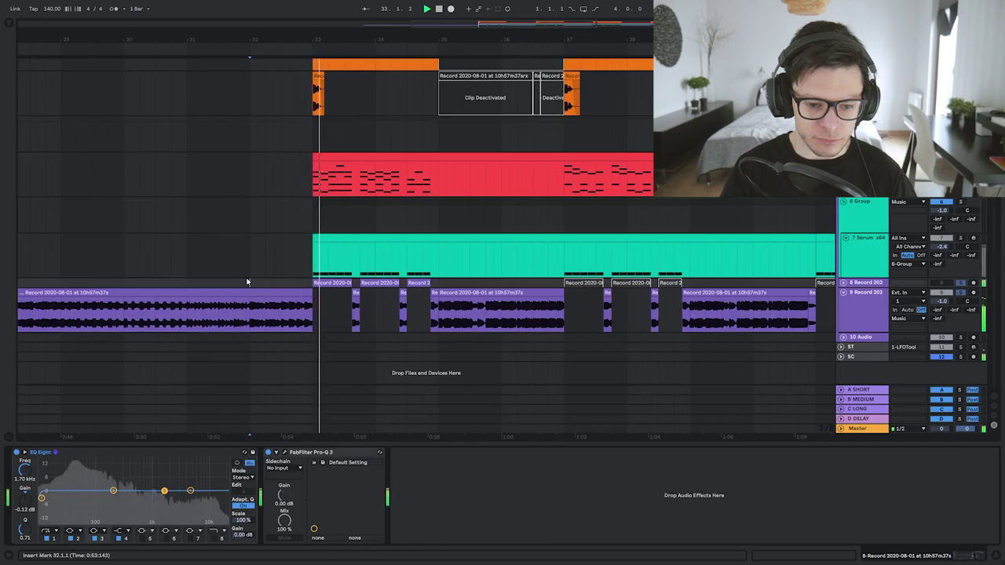
scroll(426, 266, up, 3)
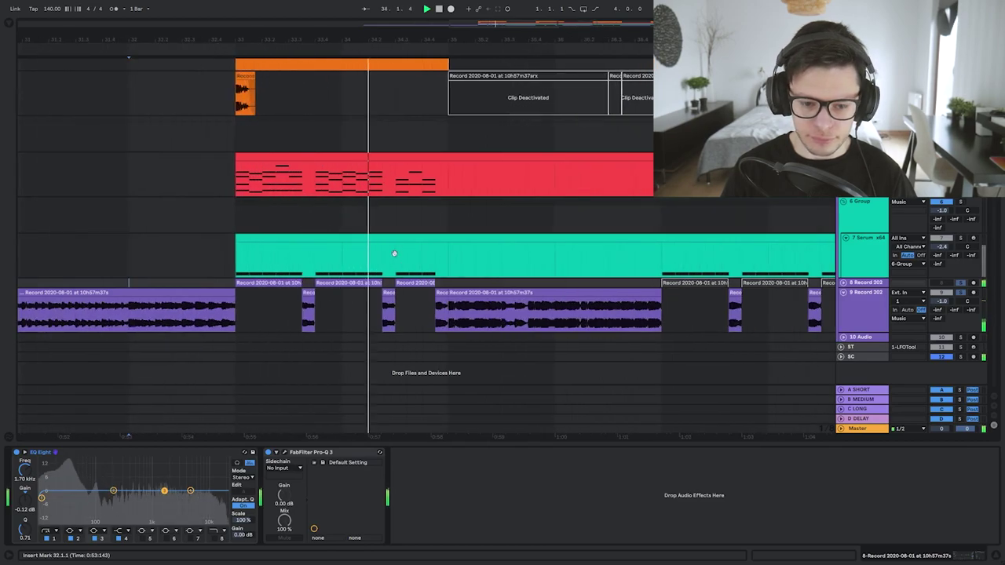
scroll(395, 254, down, 3)
click(301, 287)
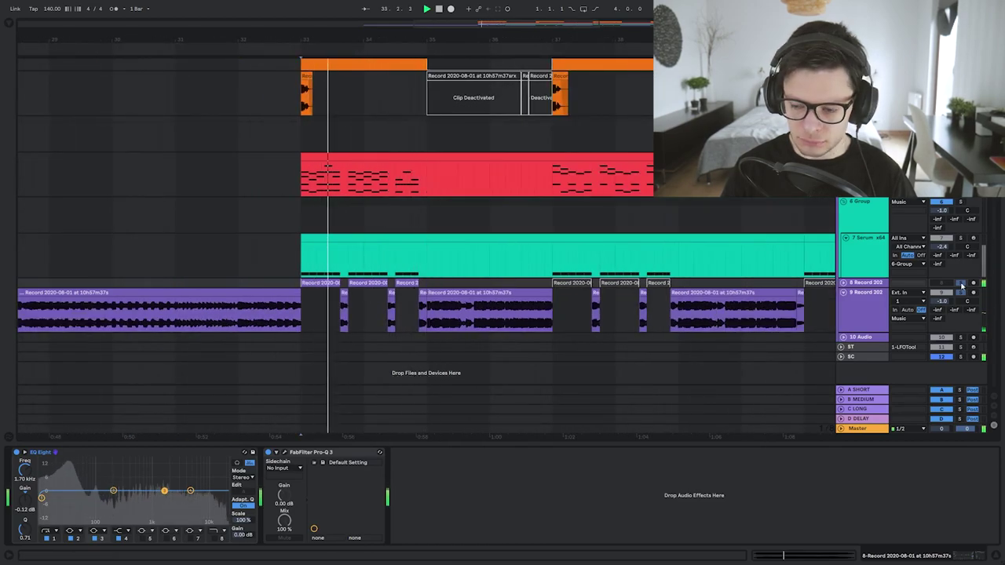
click(960, 282)
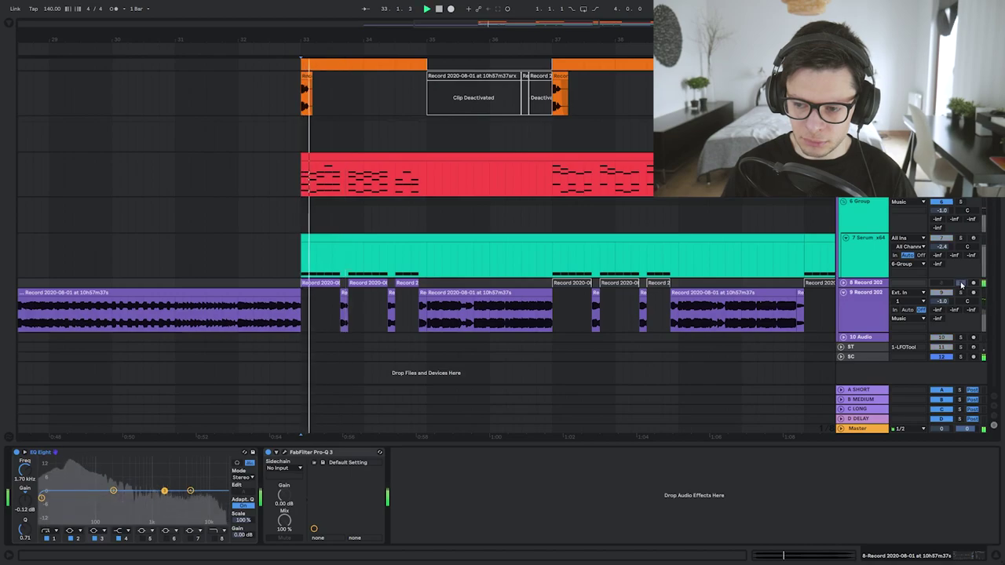
ctrl+scroll(399, 253, down, 3)
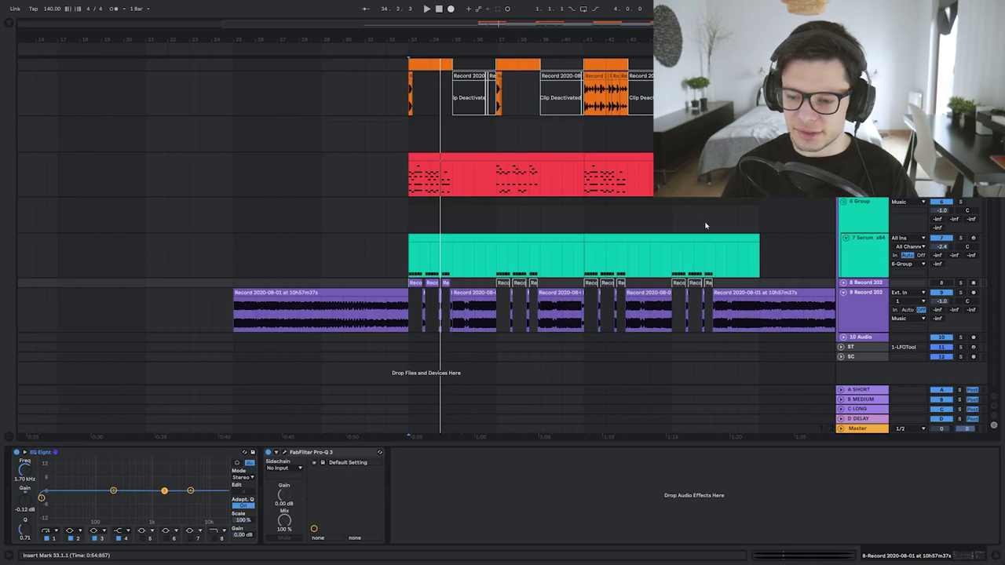
Unfold and refold track 8 to examine its recorded clips around bar 33
click(843, 283)
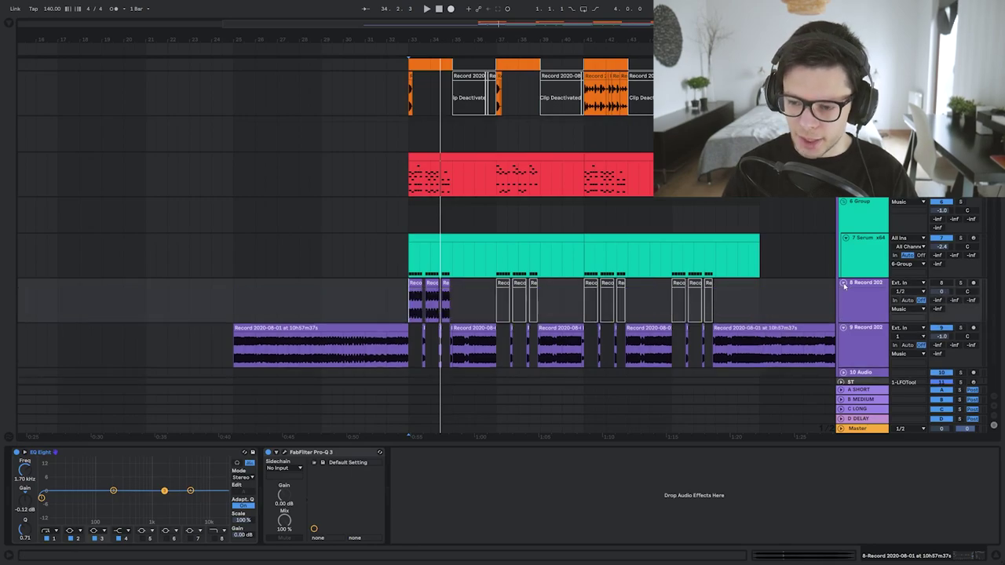
click(844, 284)
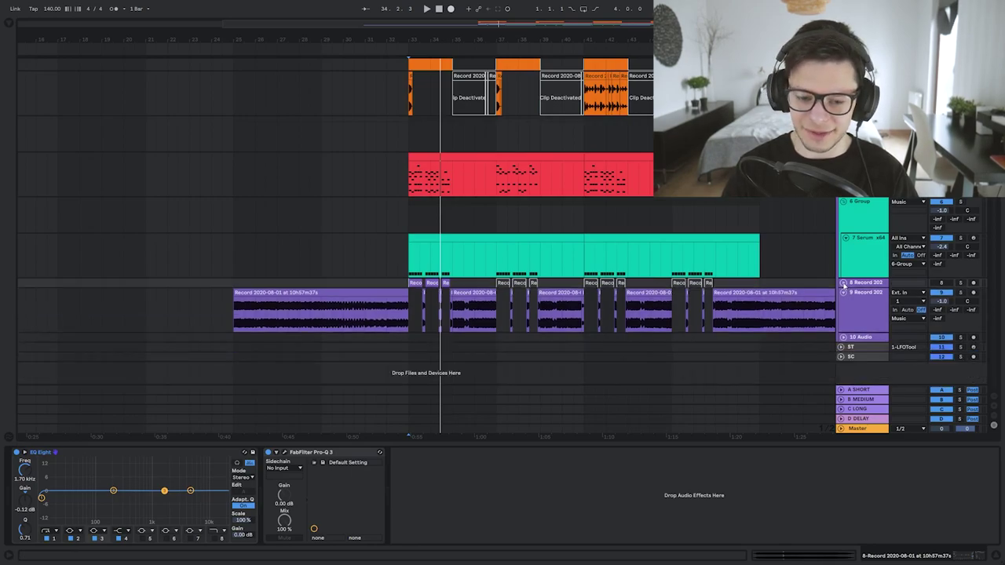
scroll(526, 160, up, 3)
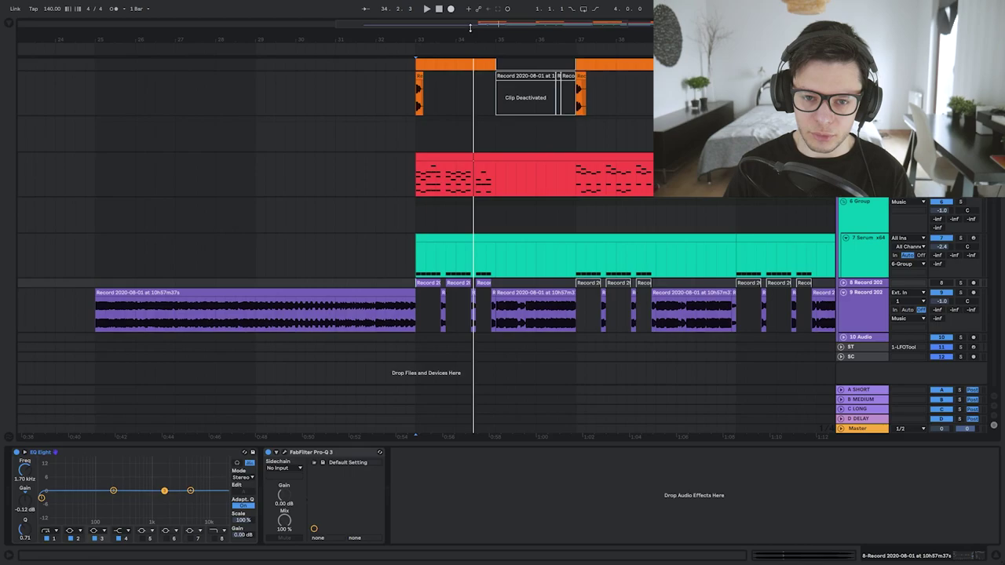
drag(470, 27, 504, 29)
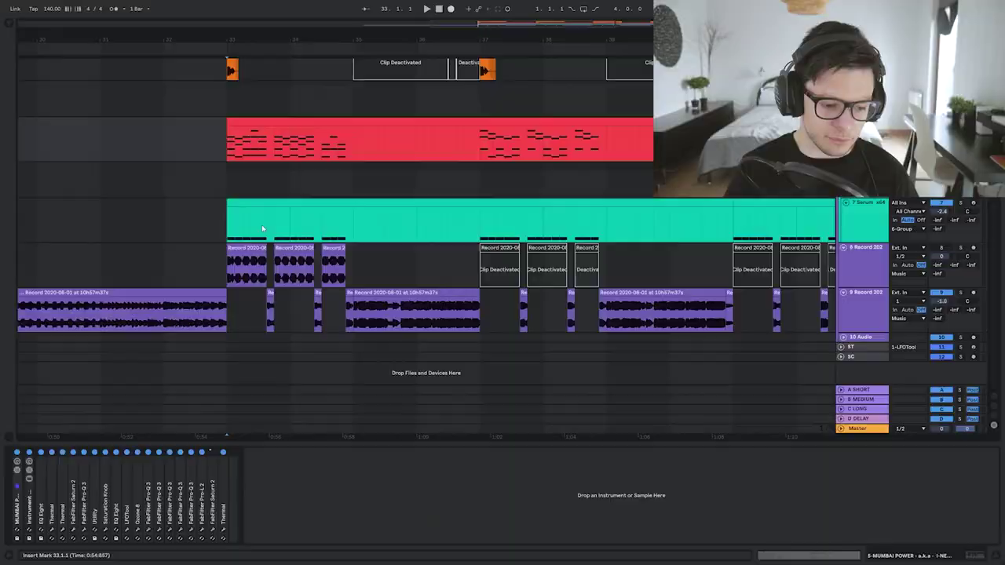
scroll(306, 227, left, 3)
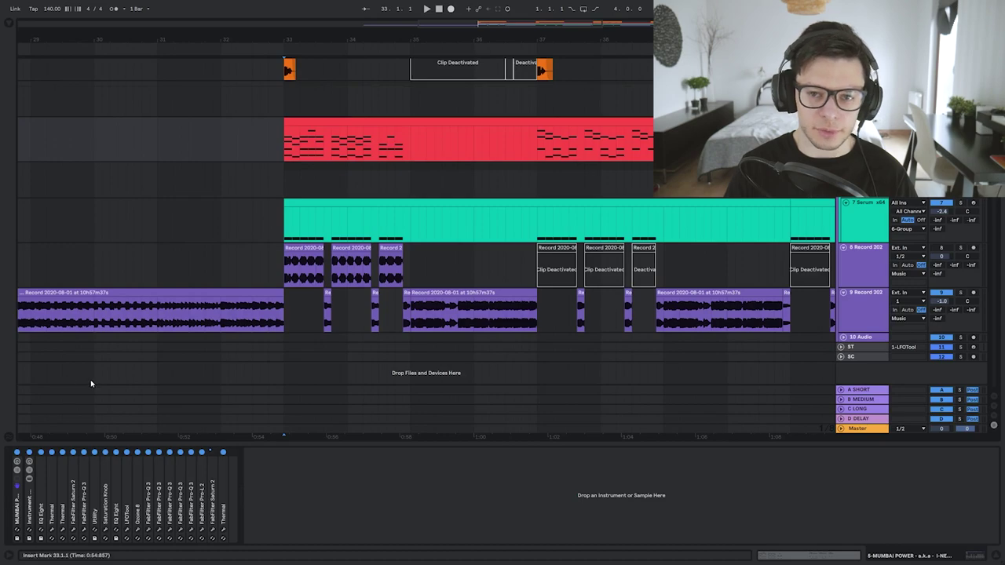
Expand the Instrument Rack on the MUMBAI POWER track and examine its Kontakt, BrainDrain and Serum_x64 chains
click(29, 487)
click(56, 487)
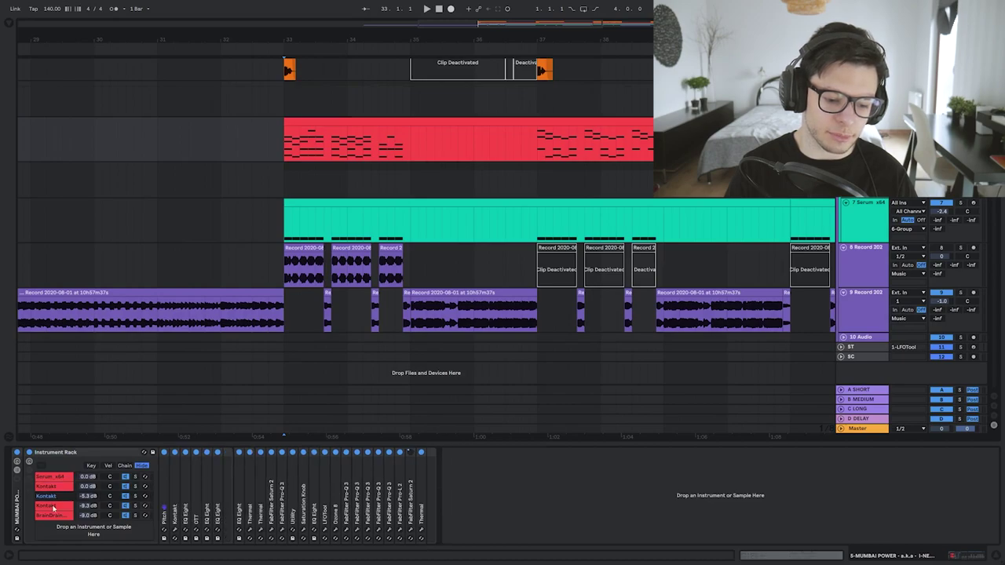
click(52, 505)
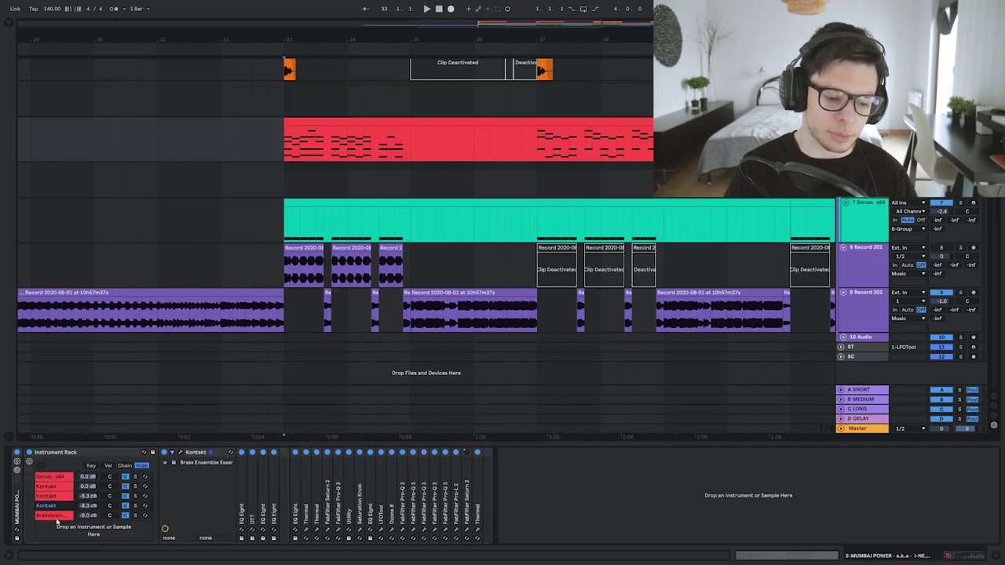
click(53, 516)
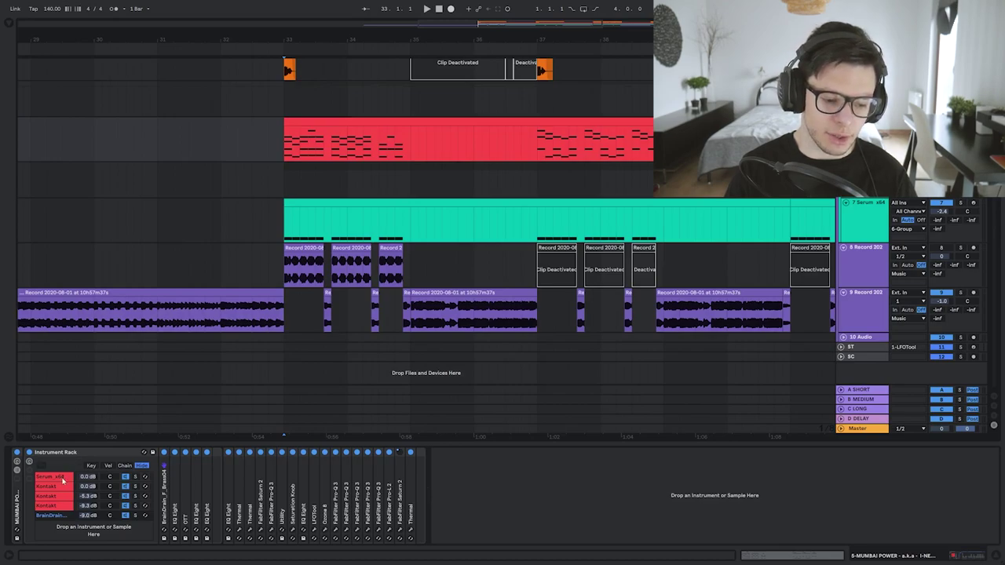
click(52, 477)
double_click(202, 455)
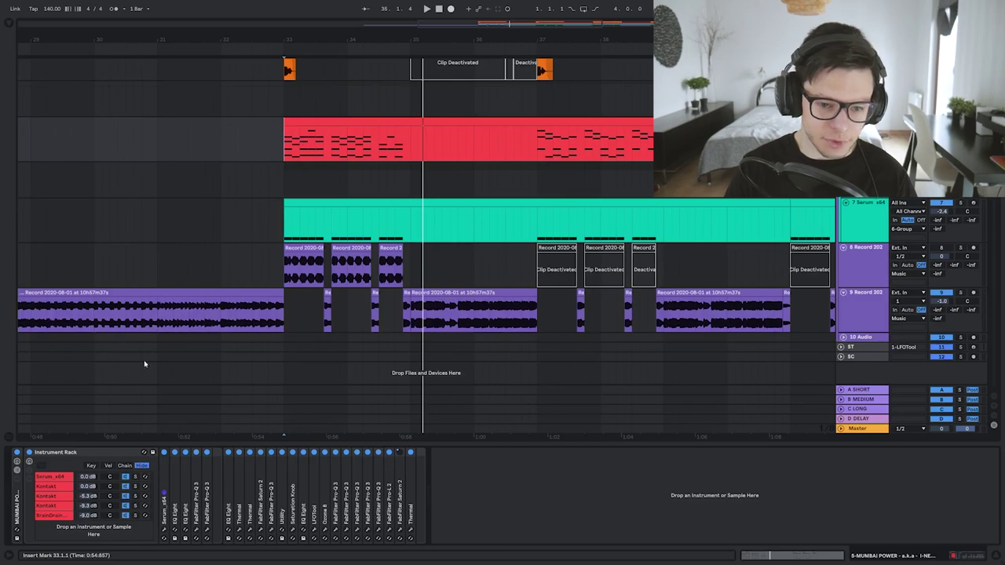
Open the five consecutive FabFilter Pro-Q 3 instances after Ozone 8 to examine their EQ curves
scroll(408, 146, up, 2)
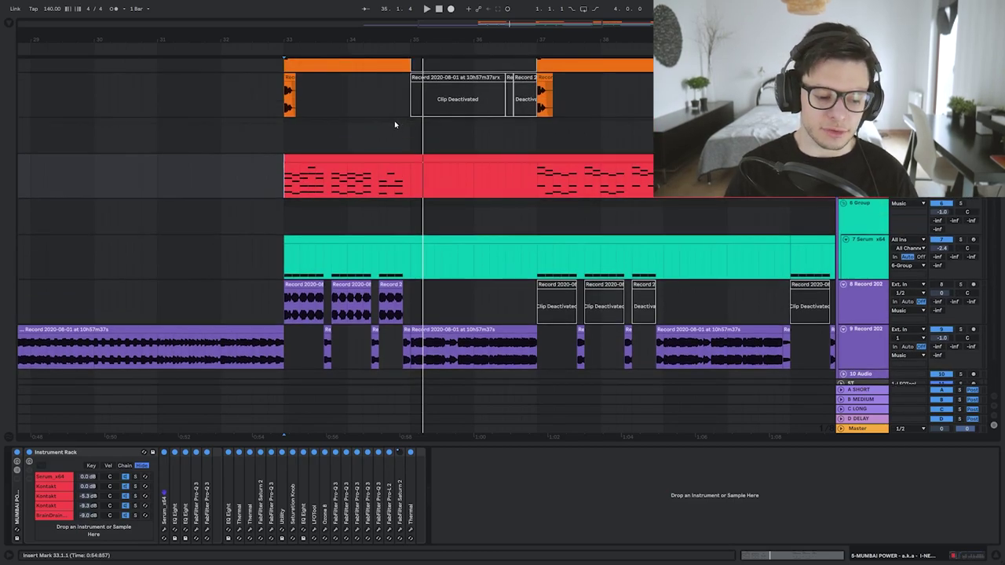
scroll(385, 126, up, 2)
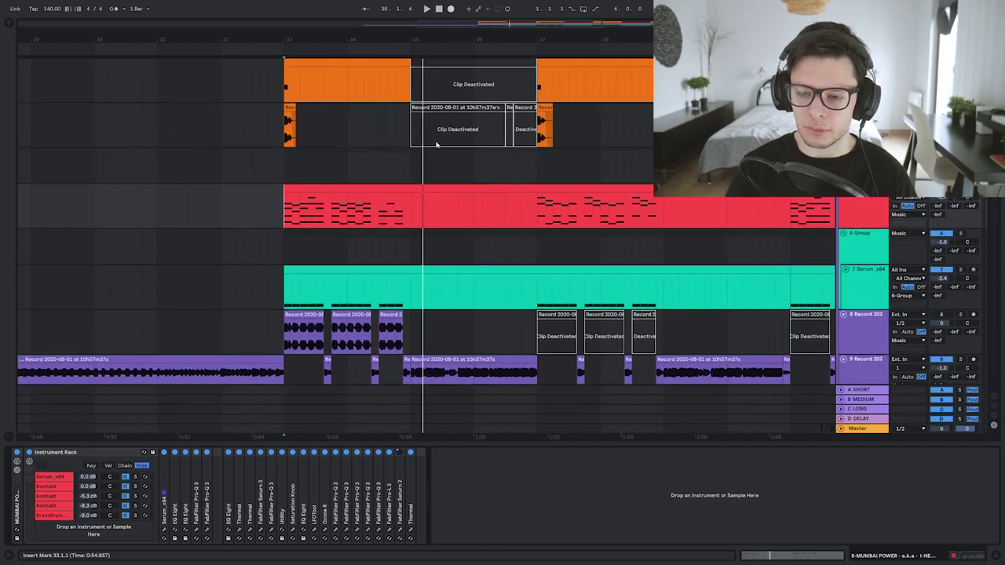
scroll(774, 259, down, 3)
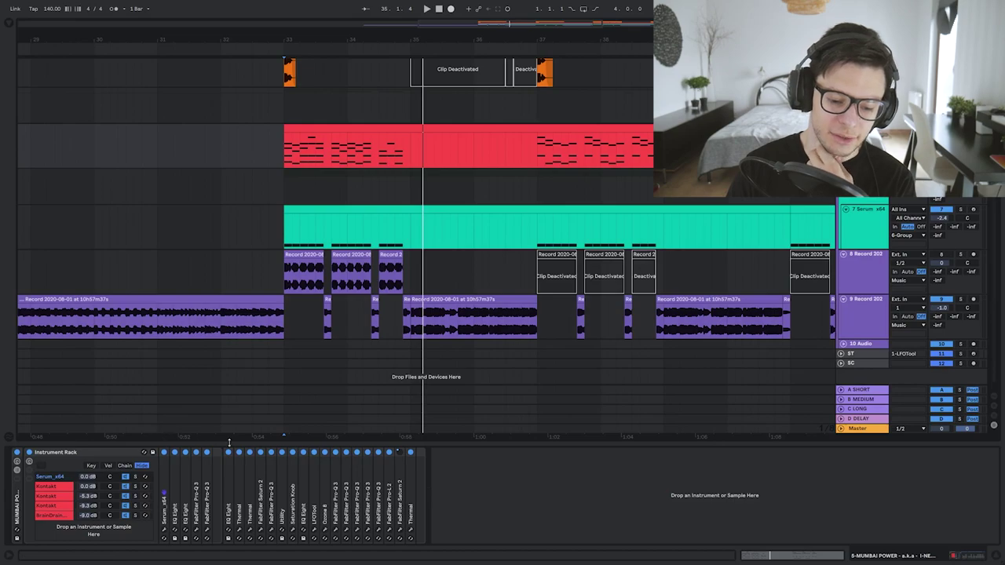
click(336, 530)
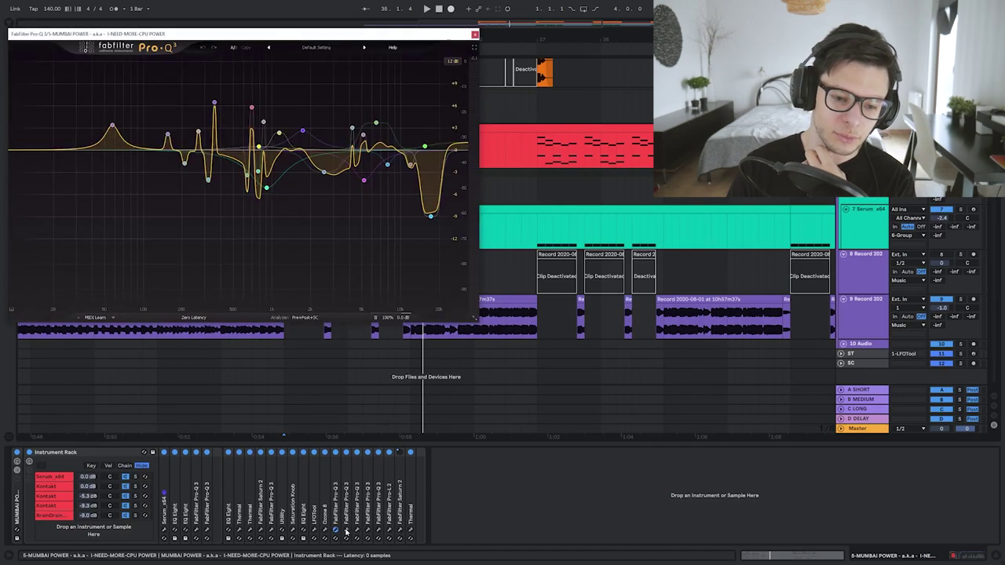
click(346, 530)
click(356, 530)
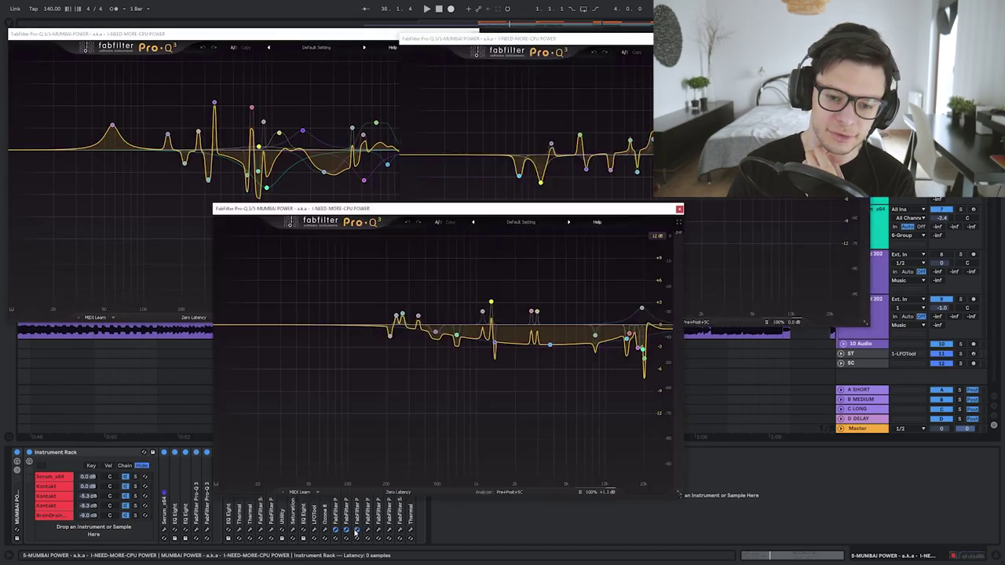
click(367, 530)
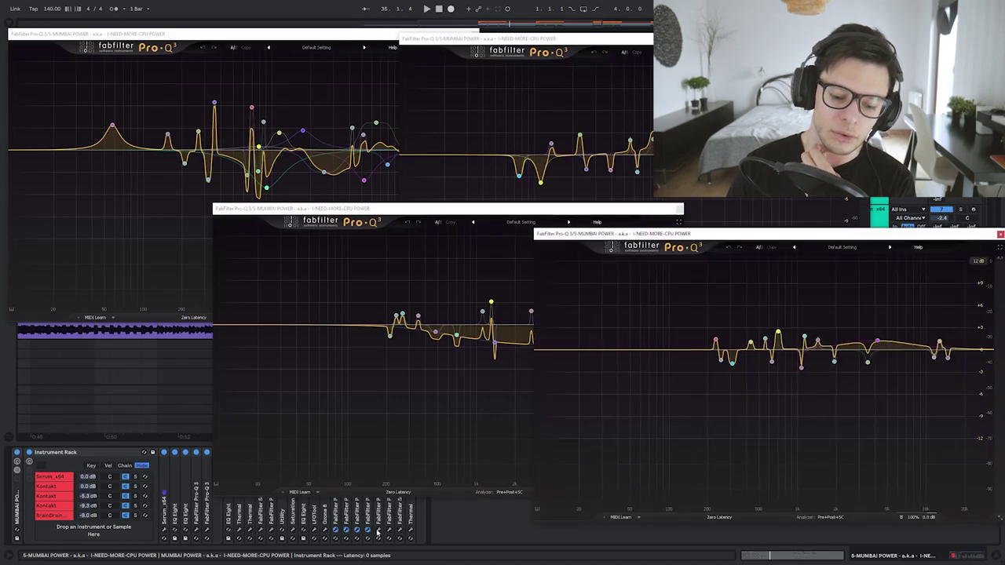
click(376, 530)
drag(670, 263, 574, 167)
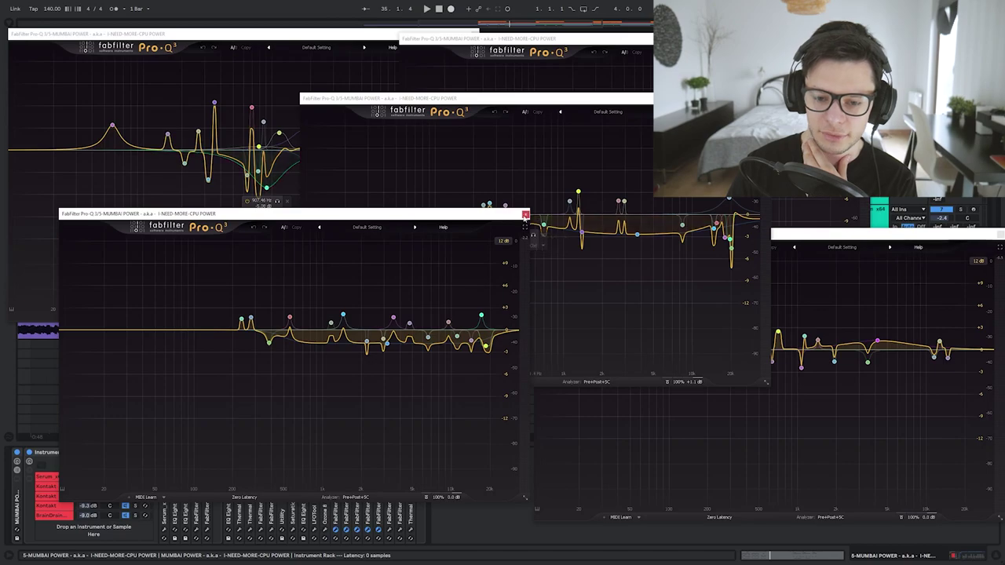
Look over the remaining Pro-Q 3 curves and close all of the equalizer windows
click(525, 214)
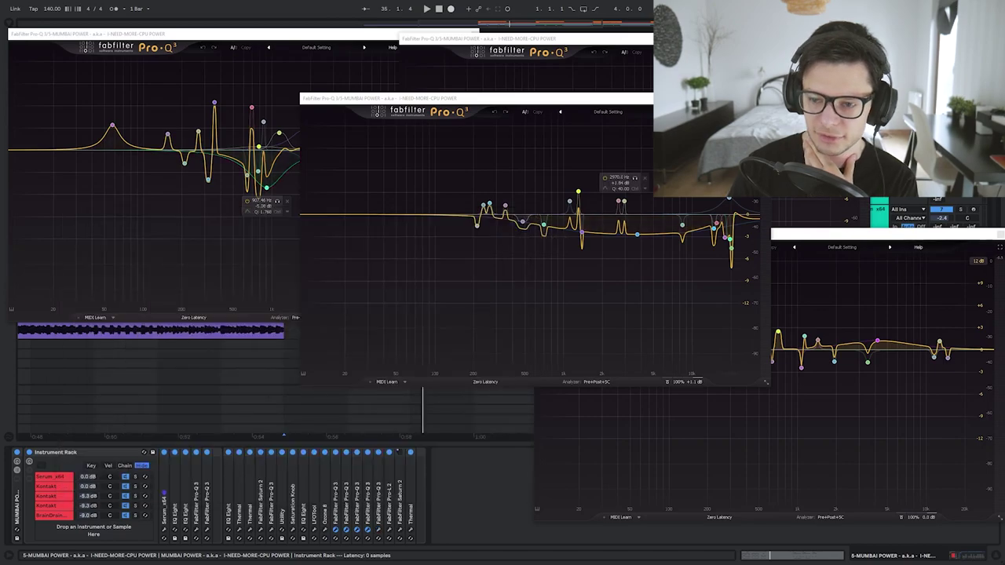
click(767, 99)
click(1000, 234)
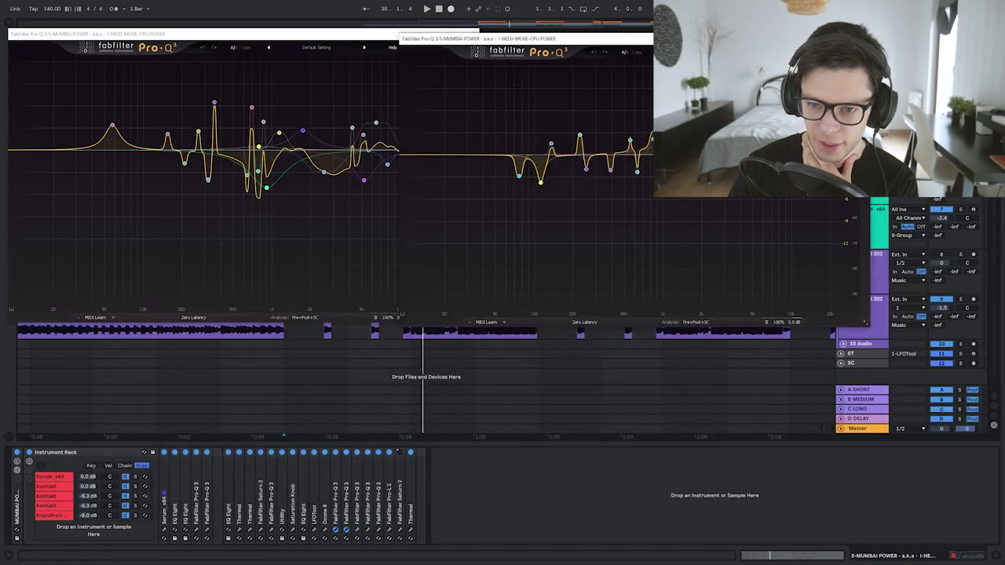
click(866, 39)
click(472, 36)
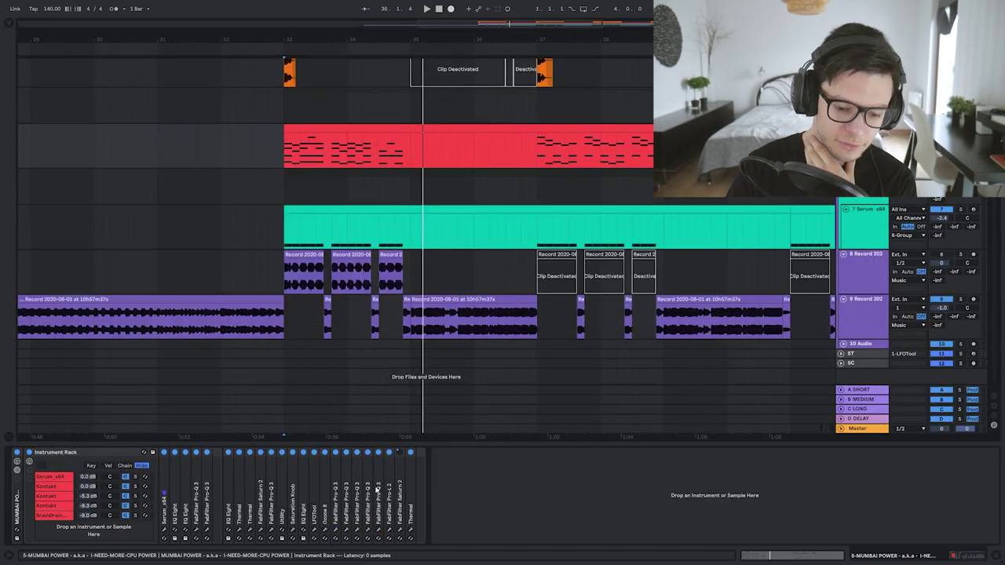
Play the drop from bar 33, starting with the Serum bass track selected and again with its group selected
click(282, 228)
key(space)
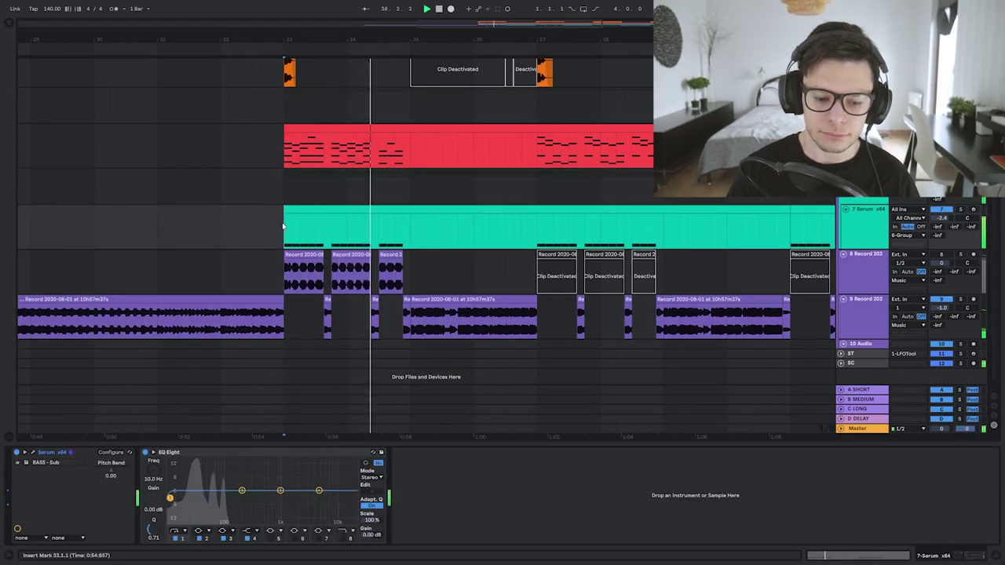
click(286, 191)
key(space)
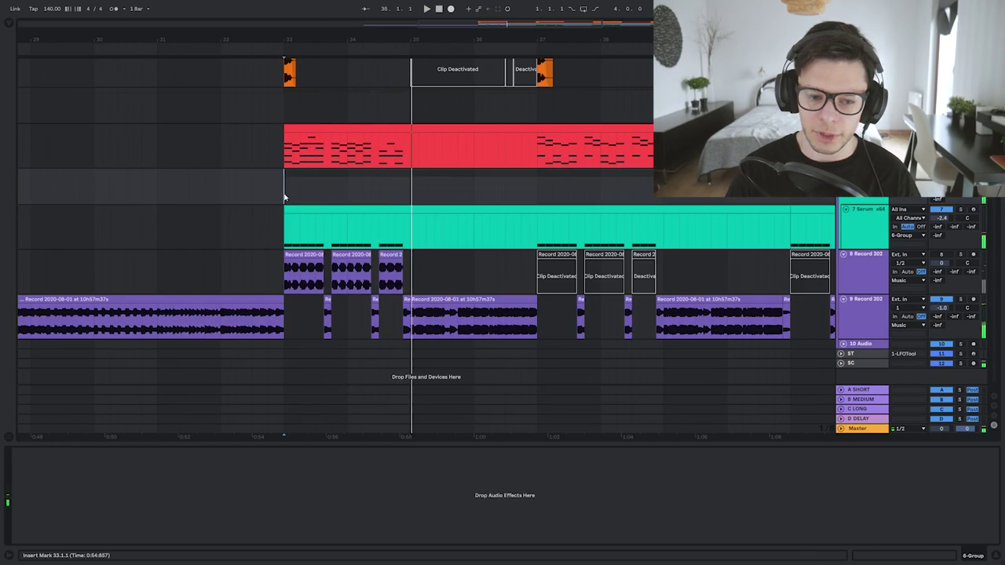
key(space)
Play the MUMBAI POWER track from bar 33 to audition its Serum_x64 chain, and solo the first Kontakt chain
click(274, 149)
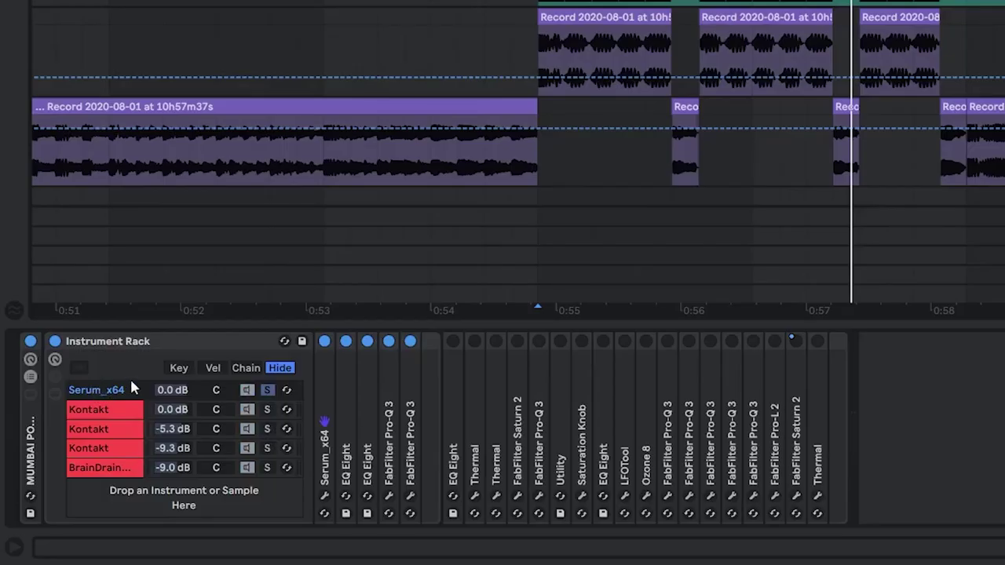
key(space)
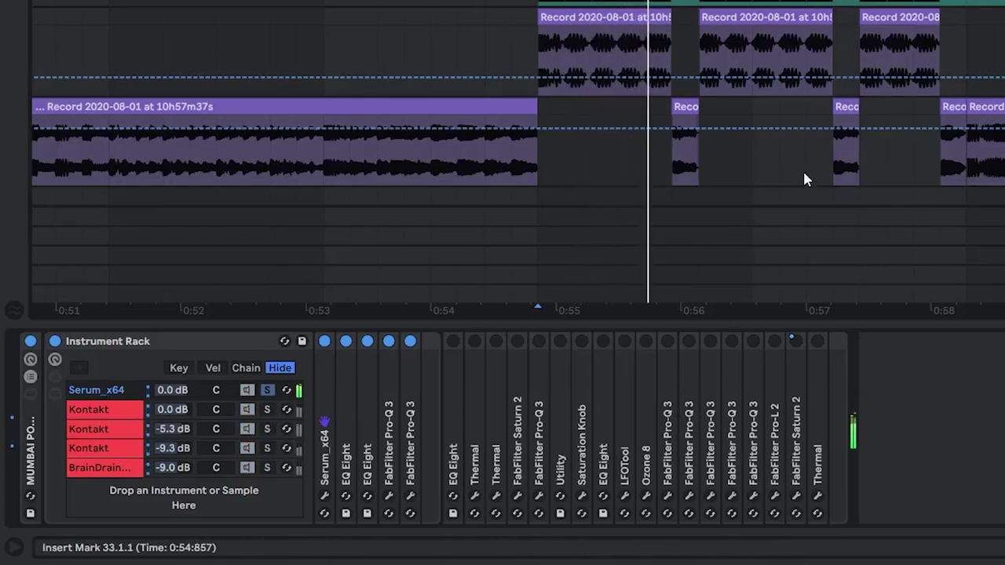
click(266, 410)
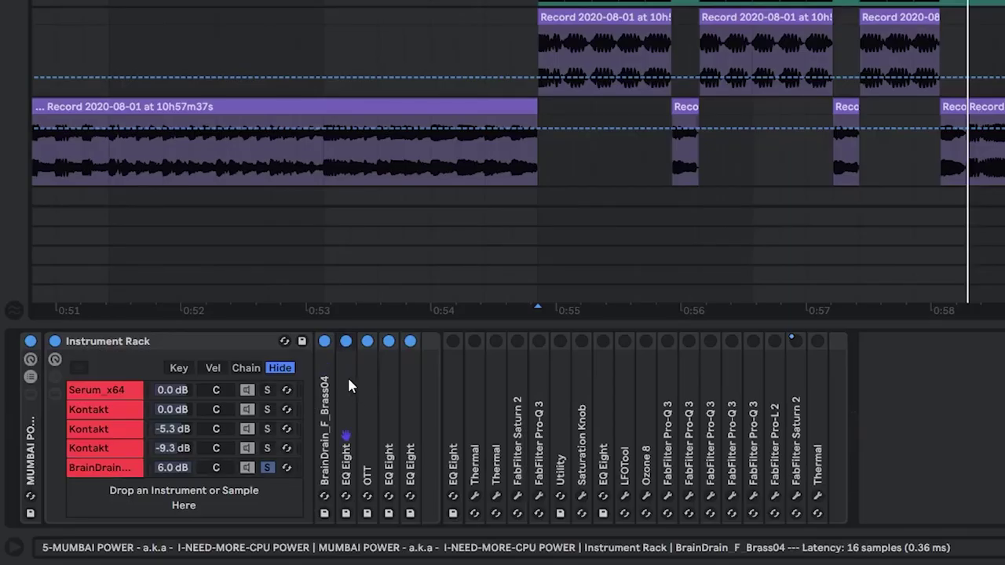
Unfold the EQ Eight and OTT devices in the BrainDrain chain one by one to examine their settings, and fold them again
click(174, 469)
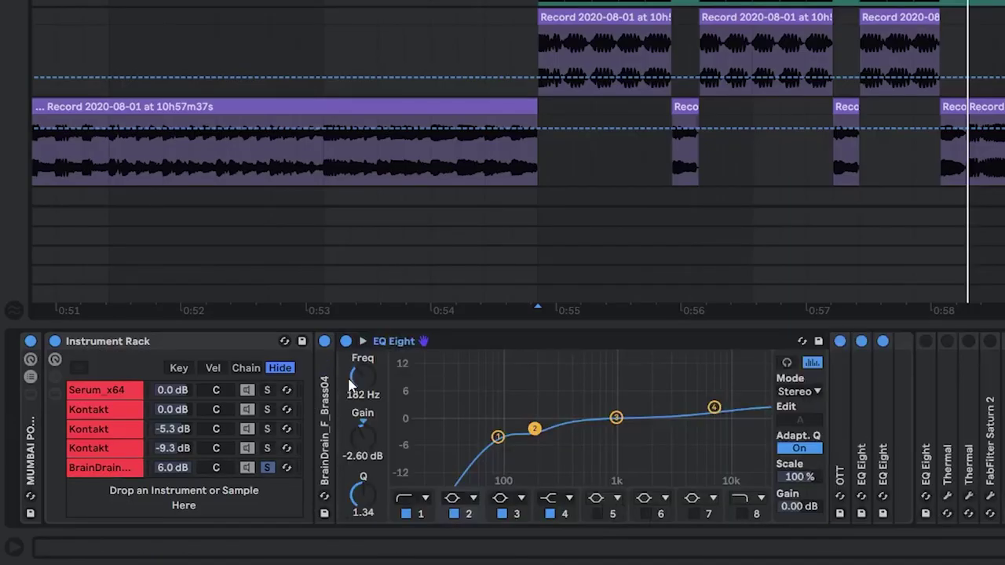
double_click(558, 350)
double_click(367, 402)
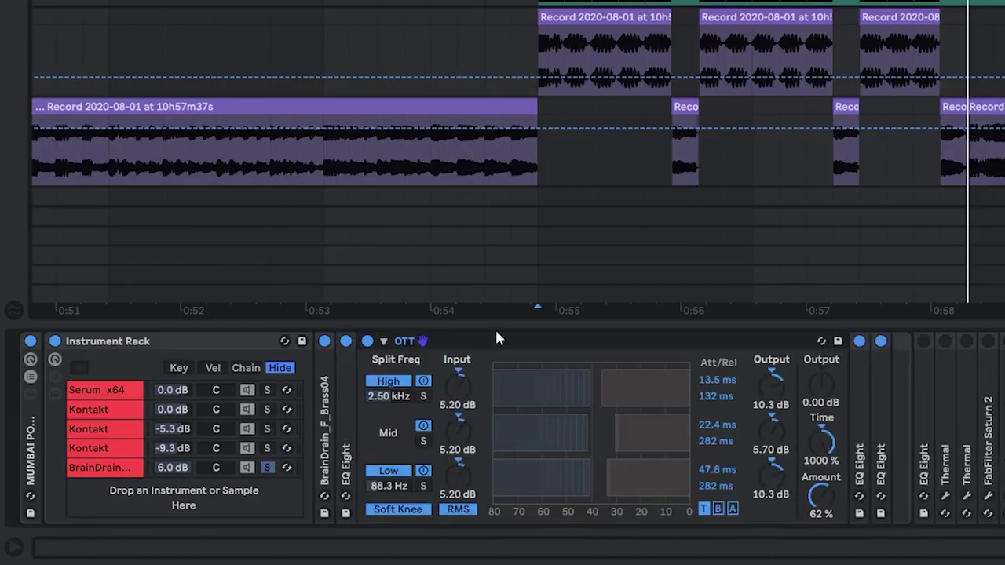
double_click(495, 337)
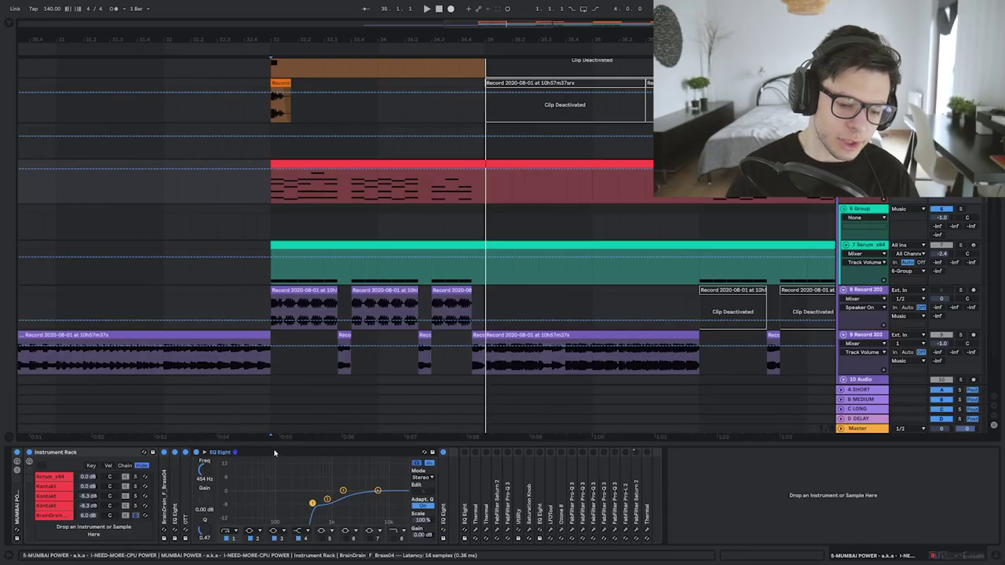
double_click(275, 452)
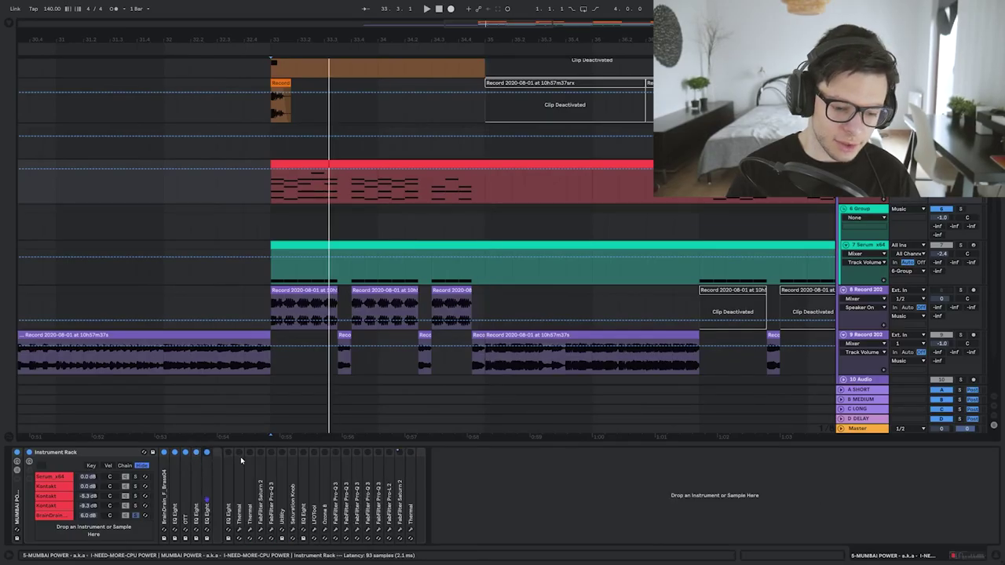
Turn on LFOTool on the MUMBAI POWER track, play the drop through it, and move the plug-in window clear of the chord clip
click(314, 453)
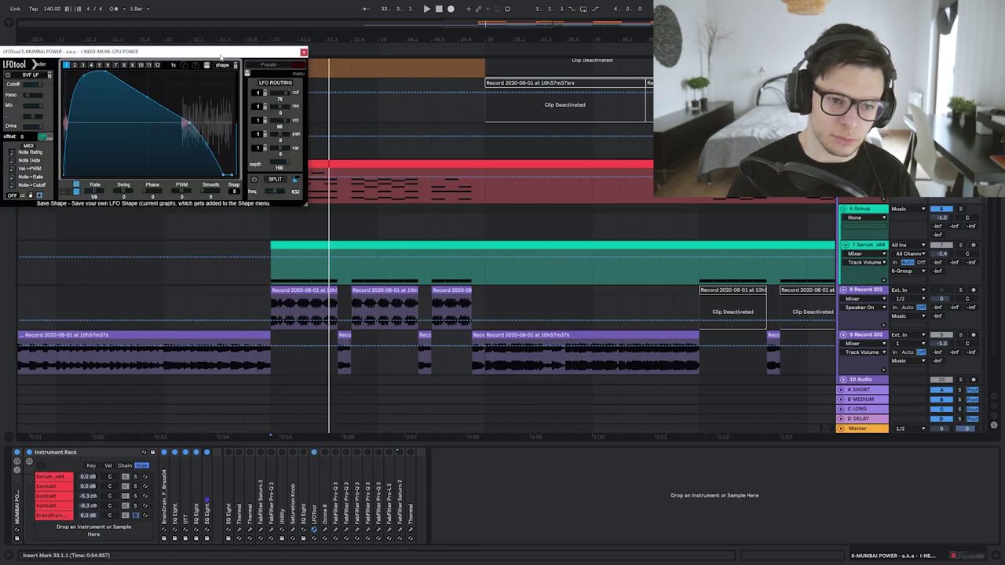
key(space)
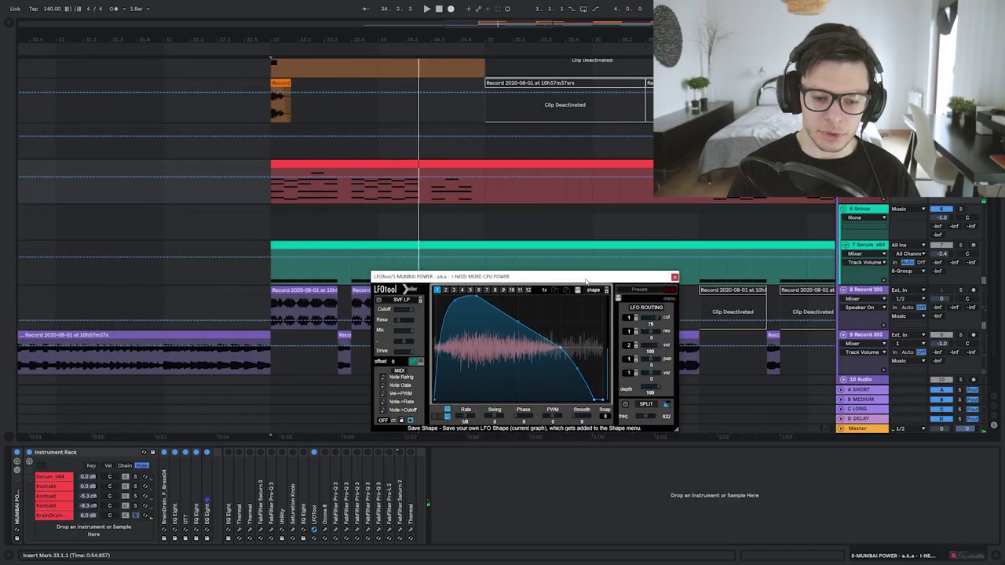
drag(585, 284, 236, 263)
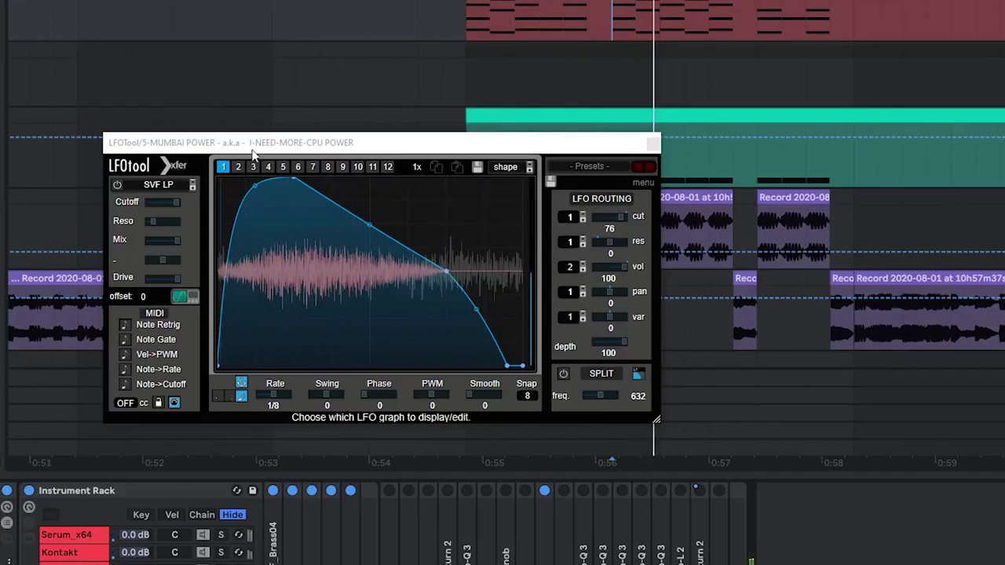
Mark the first chord phrase and the following one in the MUMBAI POWER clip, and play the track from bar 33
click(145, 272)
key(0)
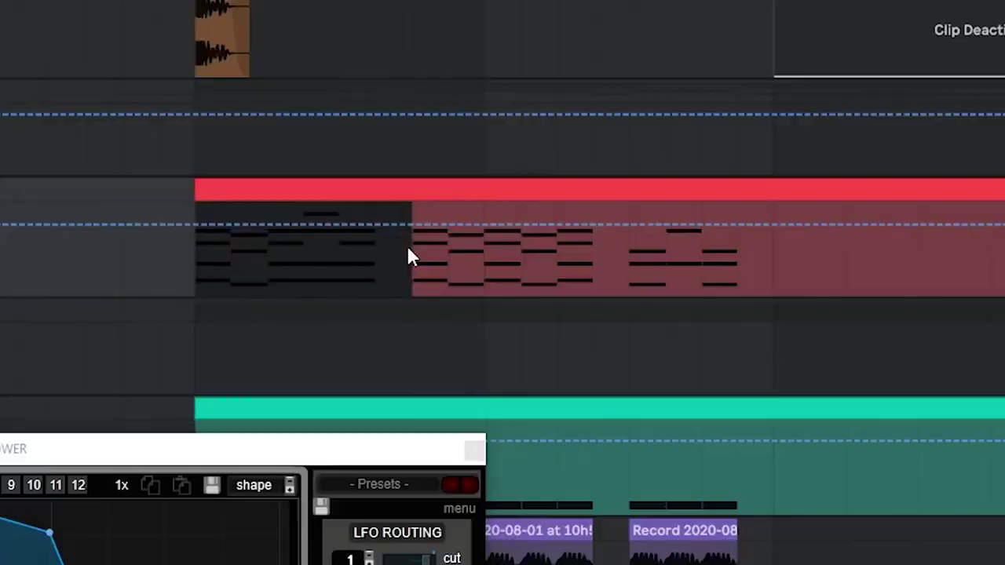
key(0)
click(194, 262)
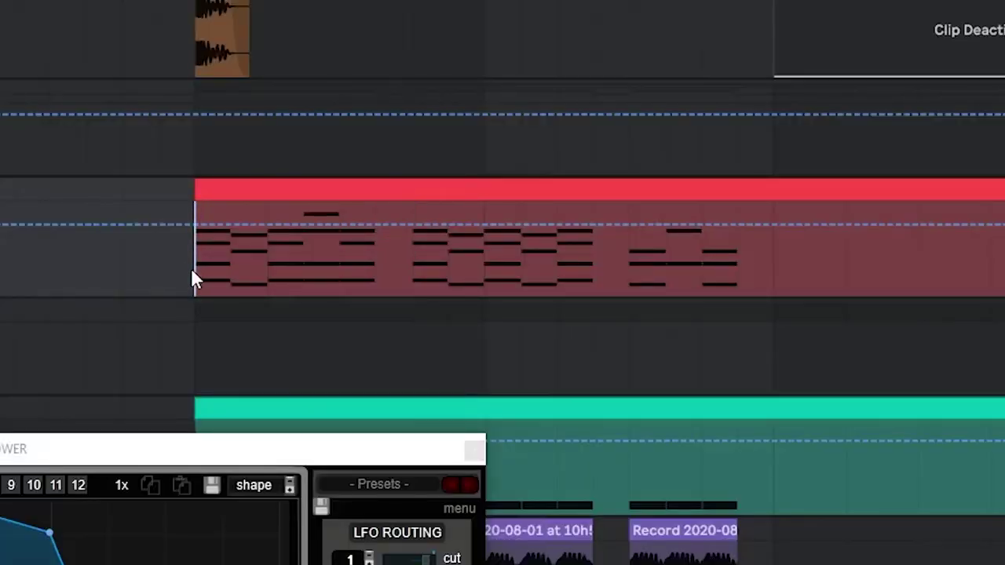
drag(416, 263, 679, 250)
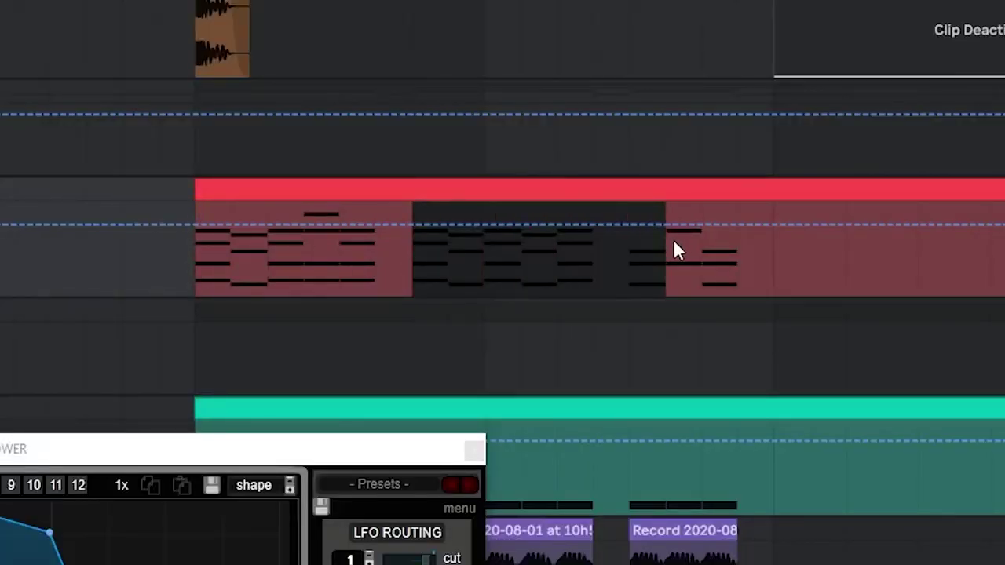
click(196, 261)
key(space)
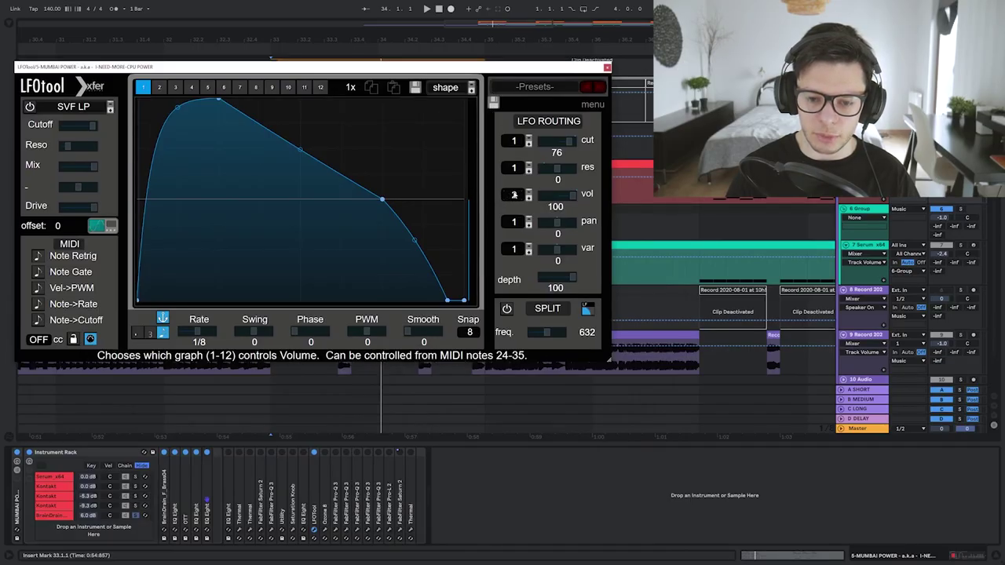
Examine LFOTool's volume routing and graph 2, and play the drop again from bar 33
drag(581, 73, 578, 314)
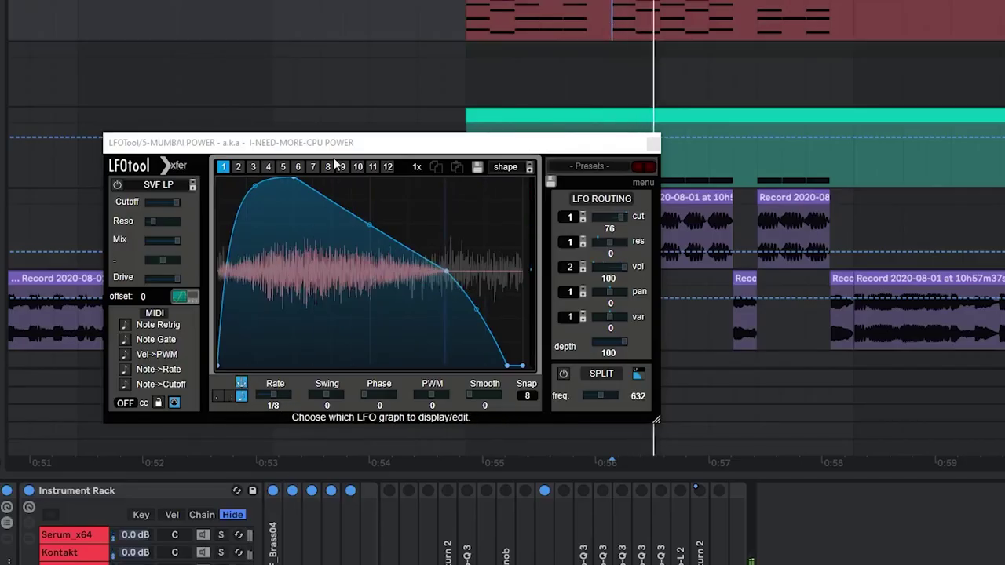
click(238, 166)
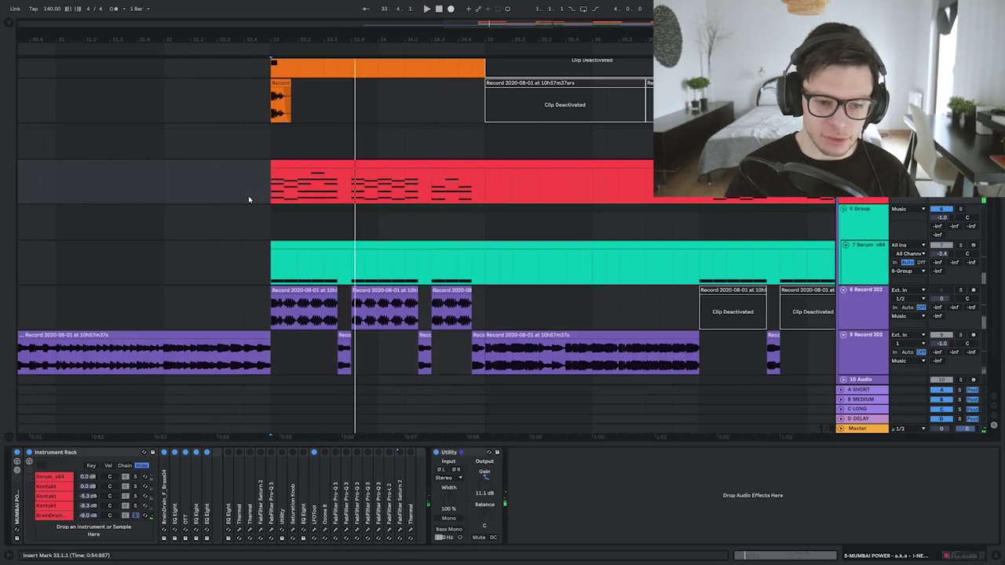
key(space)
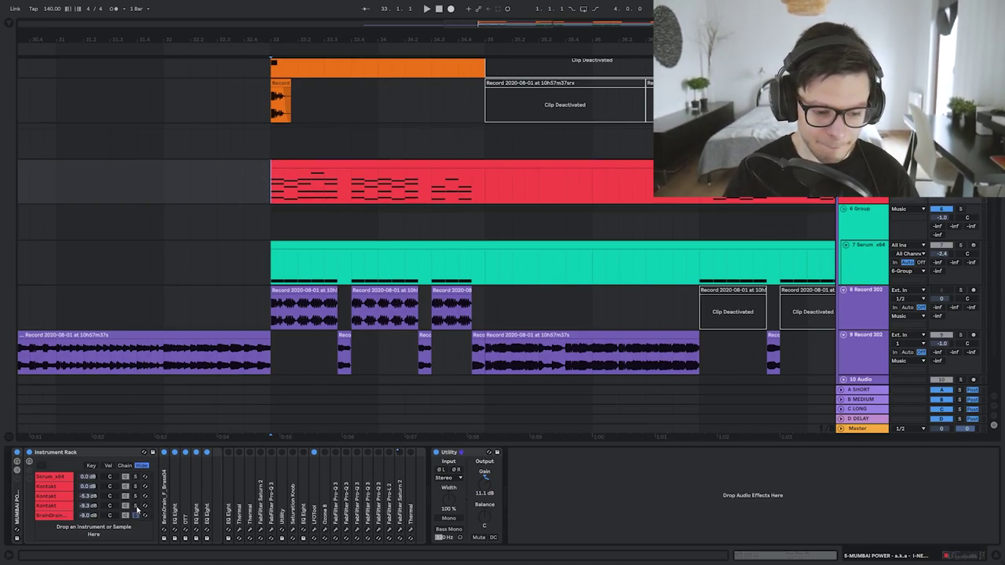
Solo the −9.3 dB Kontakt chain, play it from bar 33, and look at the BrainDrain chain's sample
click(136, 507)
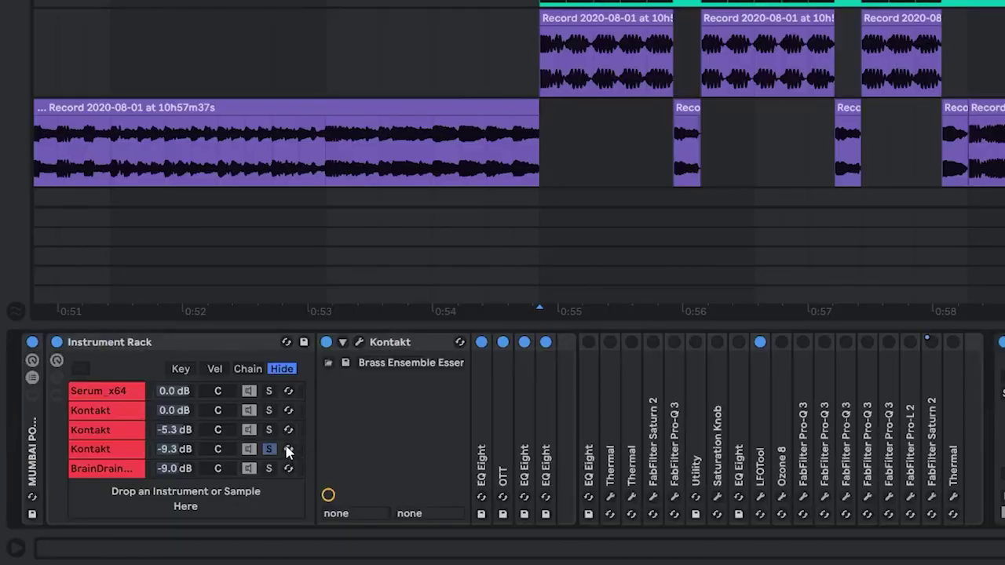
key(space)
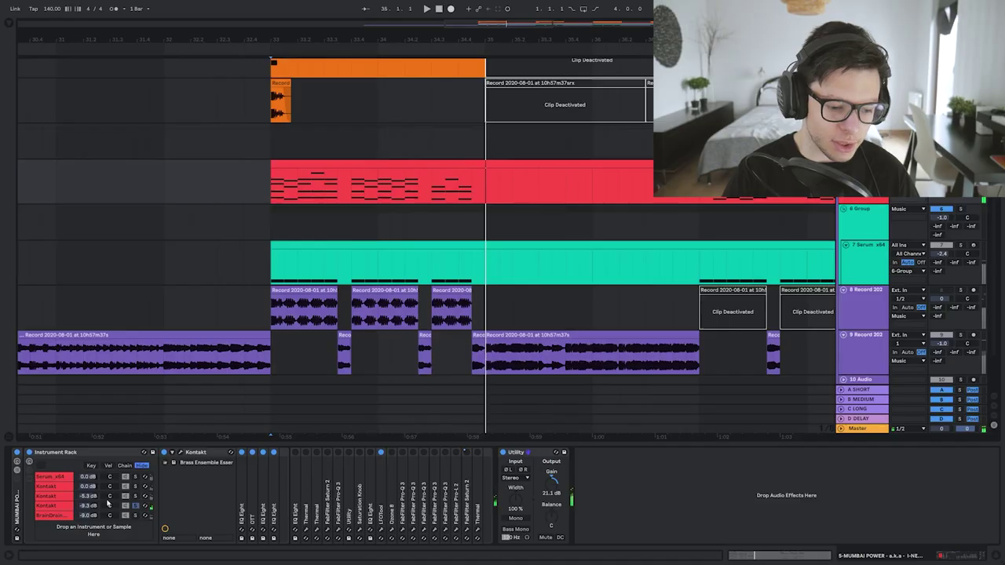
click(56, 516)
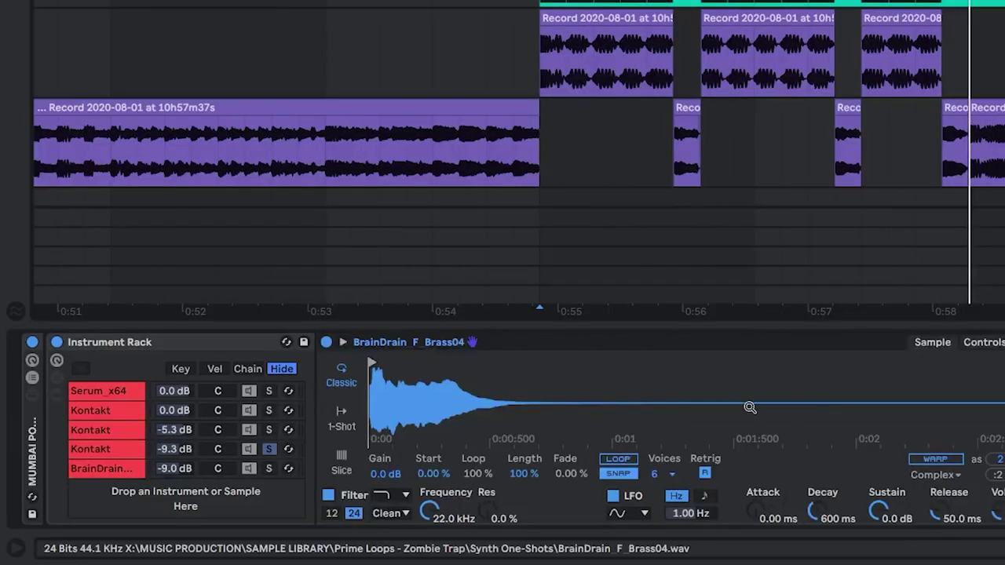
Open the −9.3 dB Kontakt chain's instrument, examine its Brass Ensemble sustain patch, and close the plug-in window
click(114, 449)
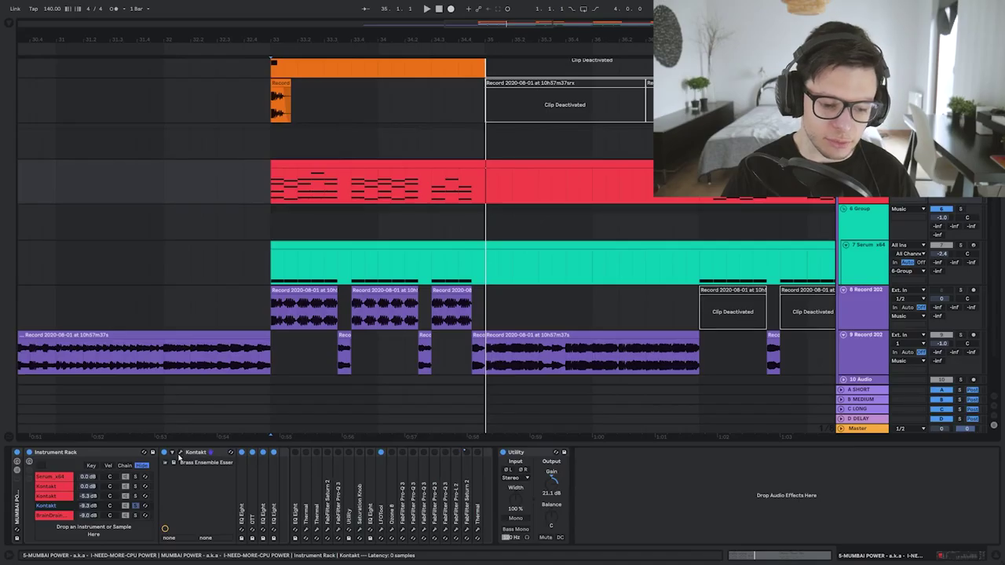
click(360, 344)
drag(218, 52, 284, 55)
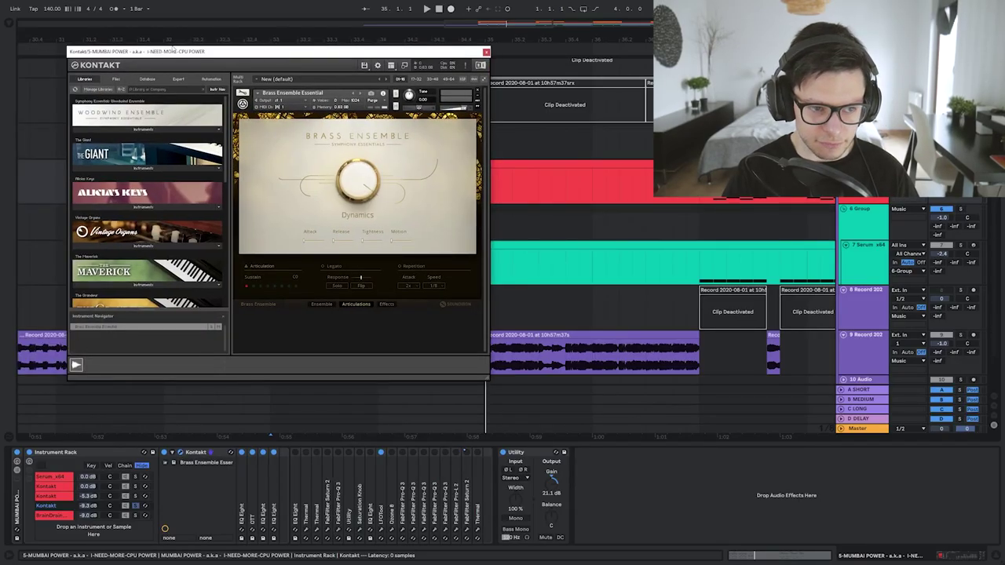
drag(173, 50, 185, 76)
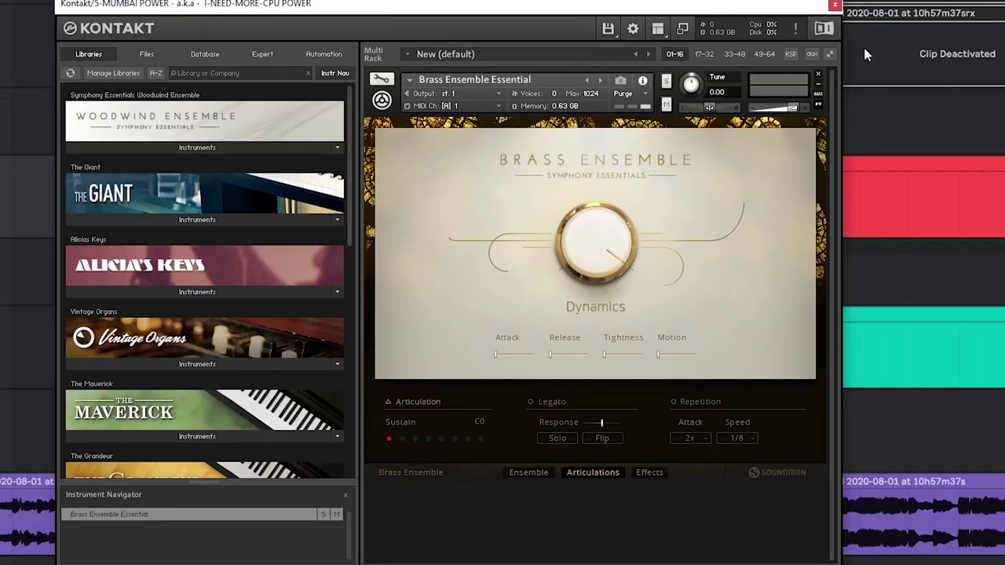
click(835, 5)
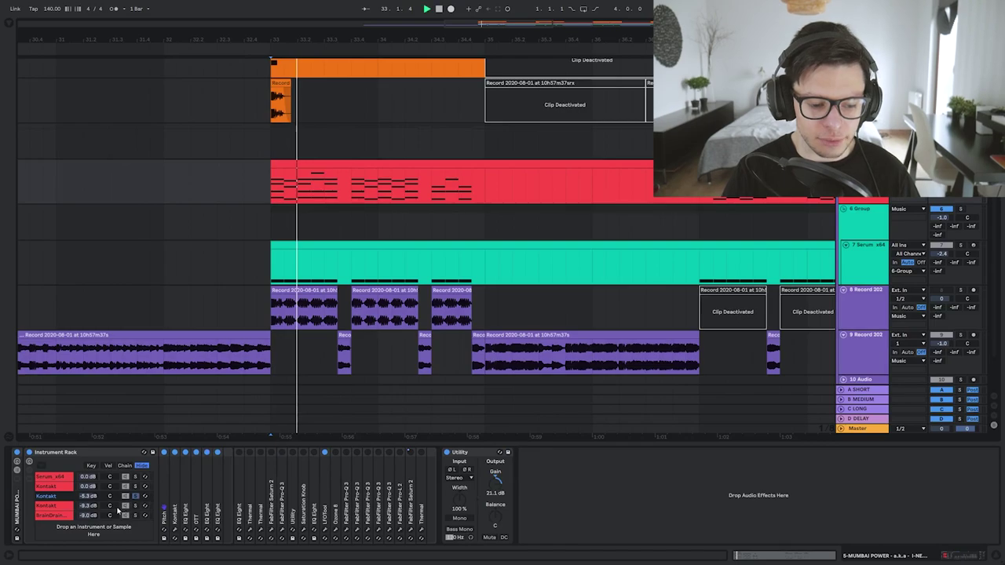
Audition the −5.3 dB Kontakt chain from bar 33, and examine its Brass Ensemble staccato patch and EQ Eight curve
key(space)
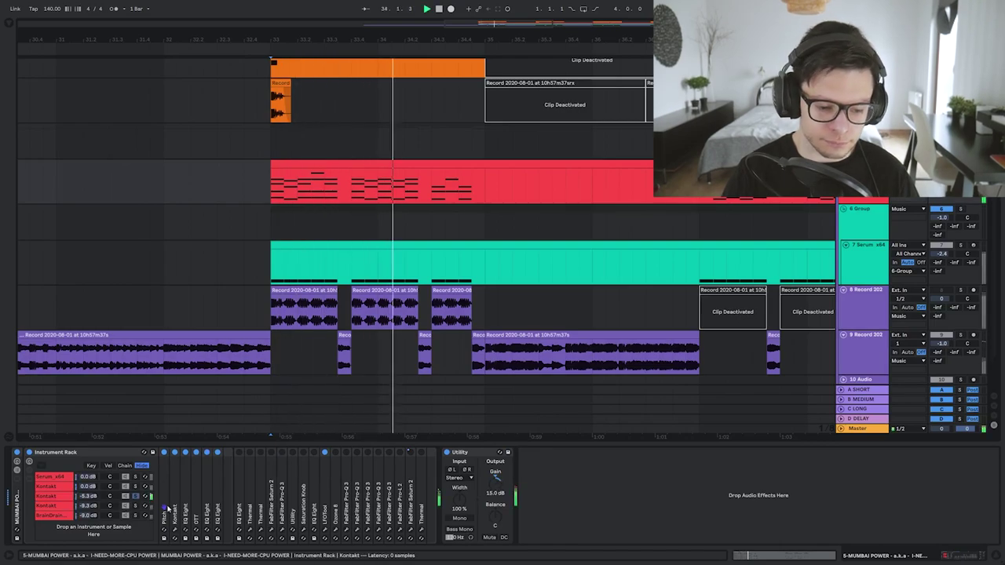
key(space)
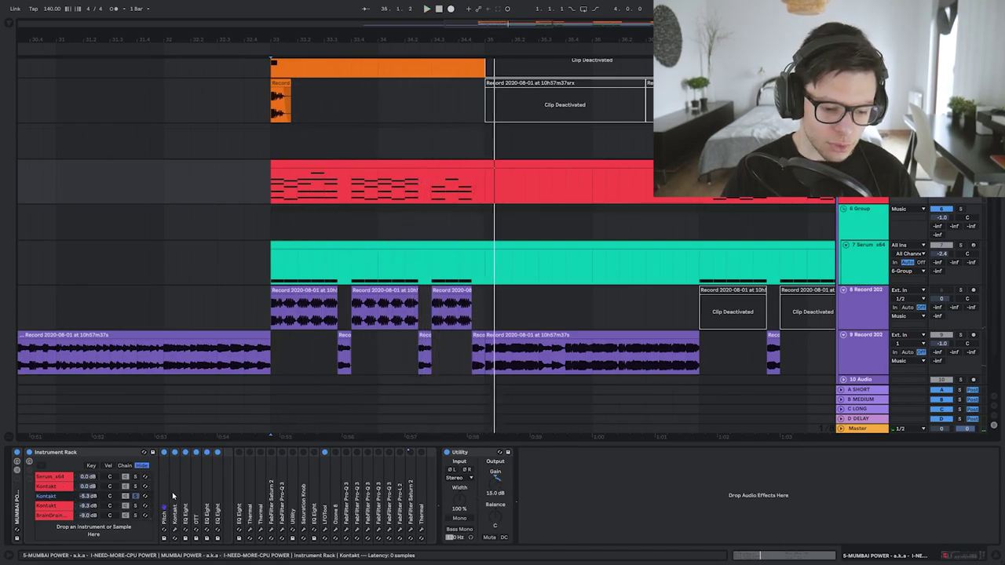
click(51, 496)
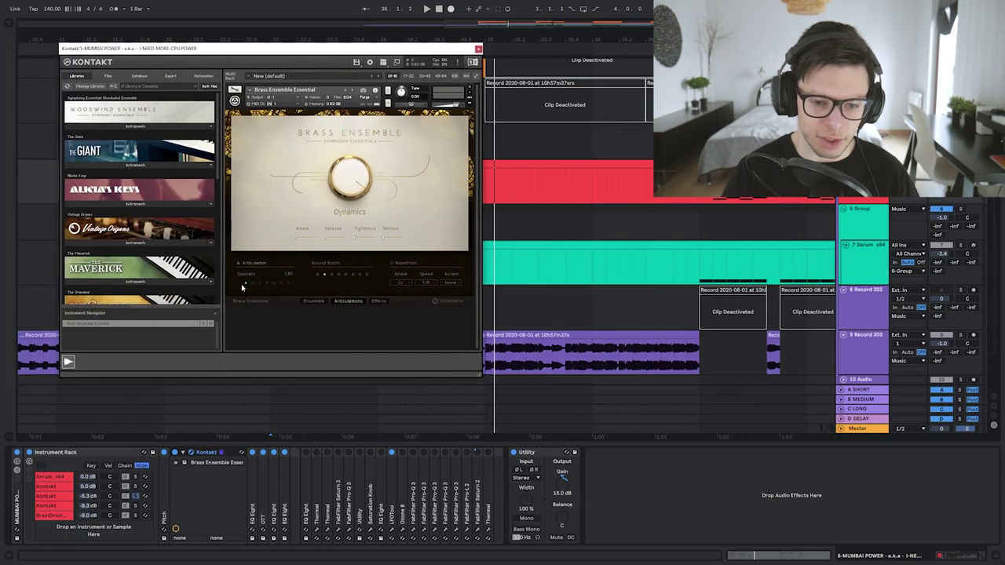
click(478, 49)
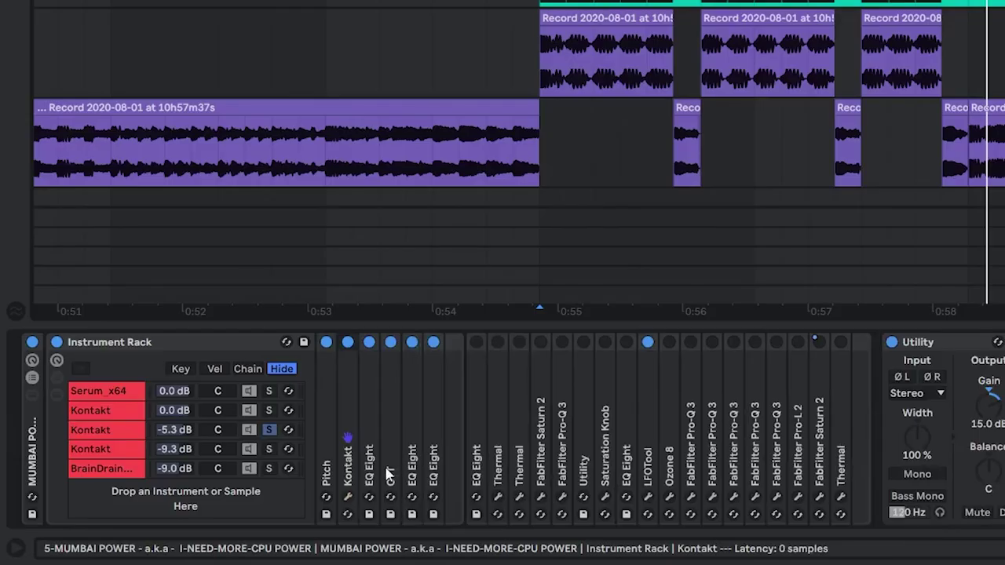
double_click(396, 449)
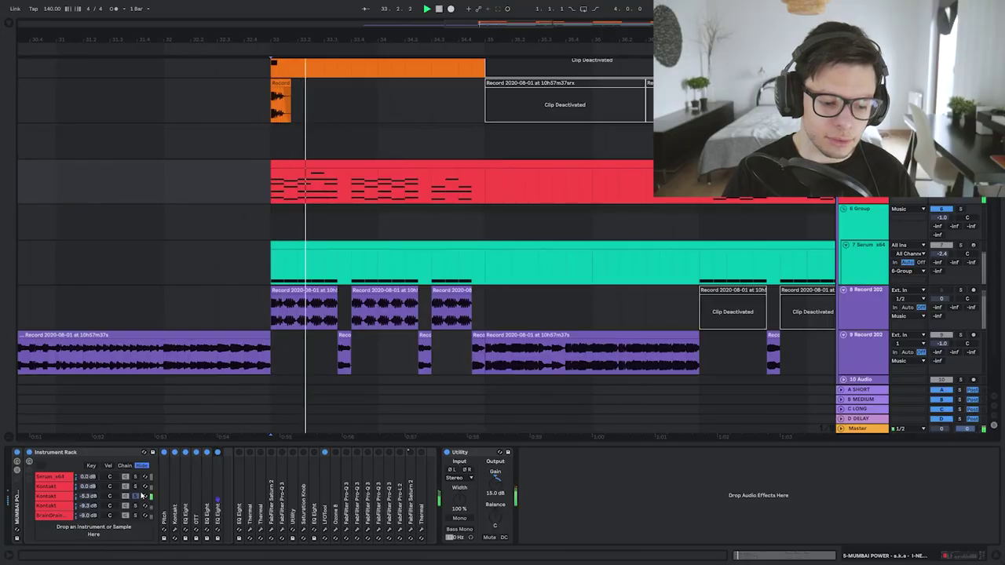
Play the BrainDrain chain together with both Brass Ensemble chains, and audition the 0.0 dB Kontakt chain on its own
click(51, 515)
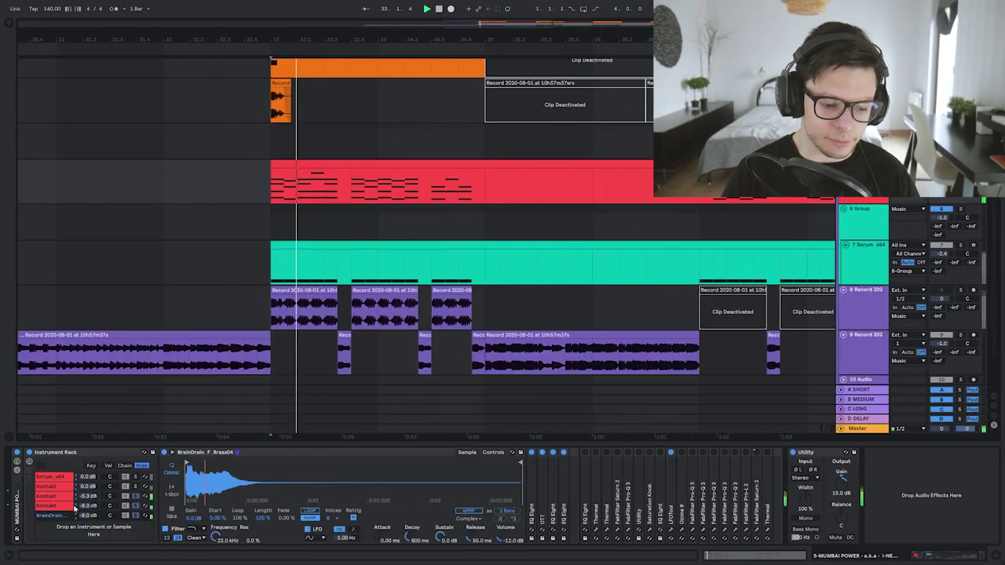
click(62, 487)
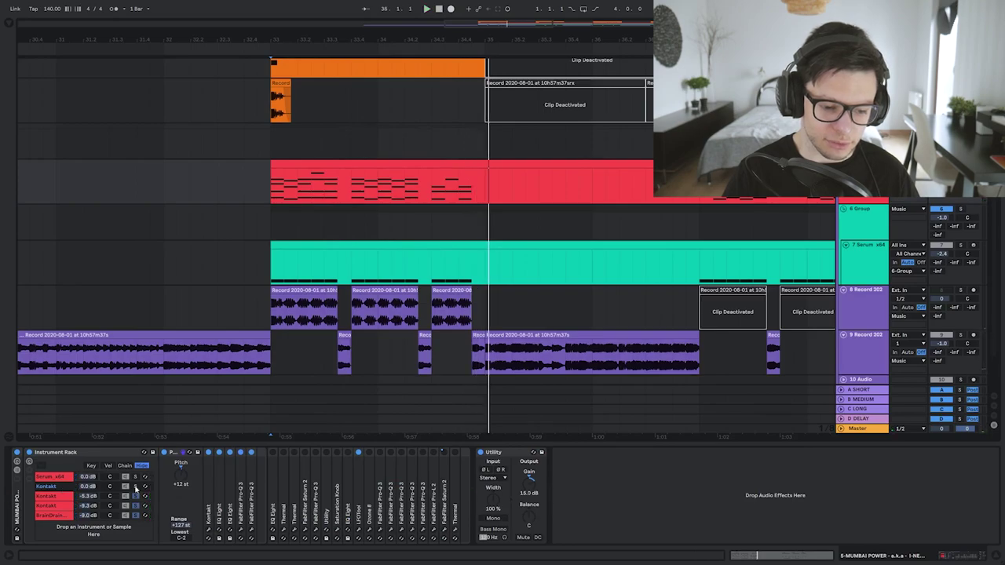
key(space)
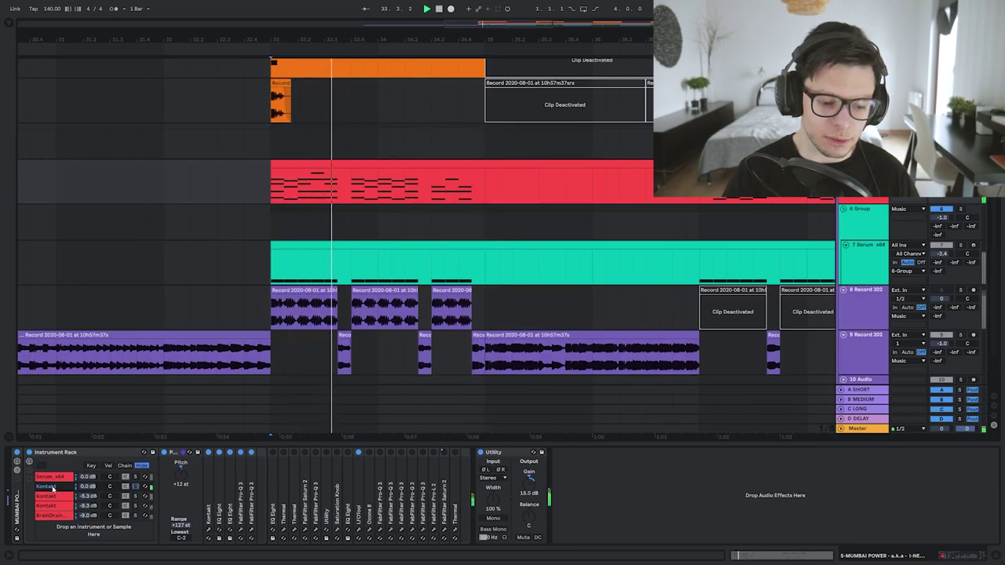
key(space)
Examine the String Ensemble staccato patch in the 0.0 dB Kontakt chain, close its window, and play from bar 33
click(208, 530)
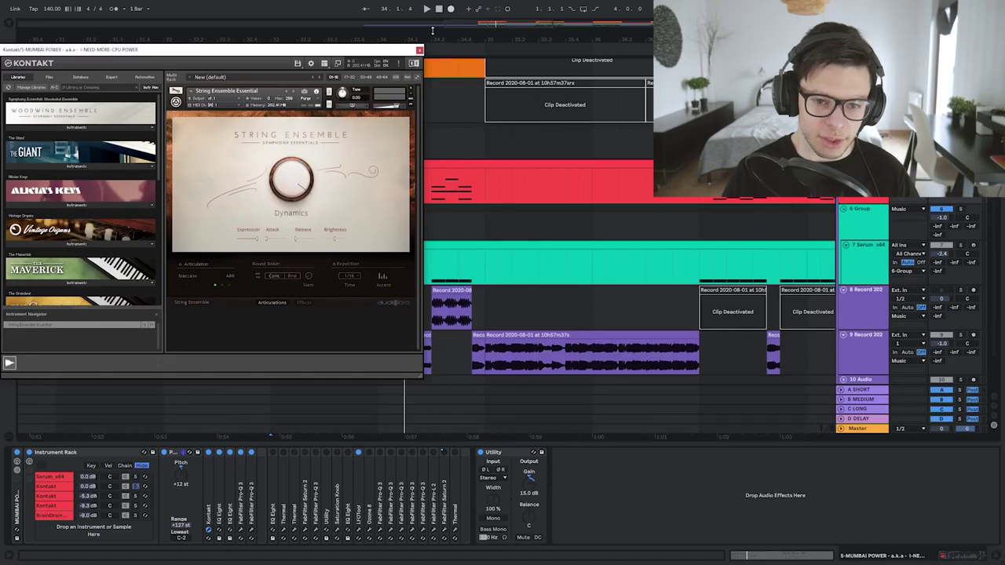
click(420, 47)
key(space)
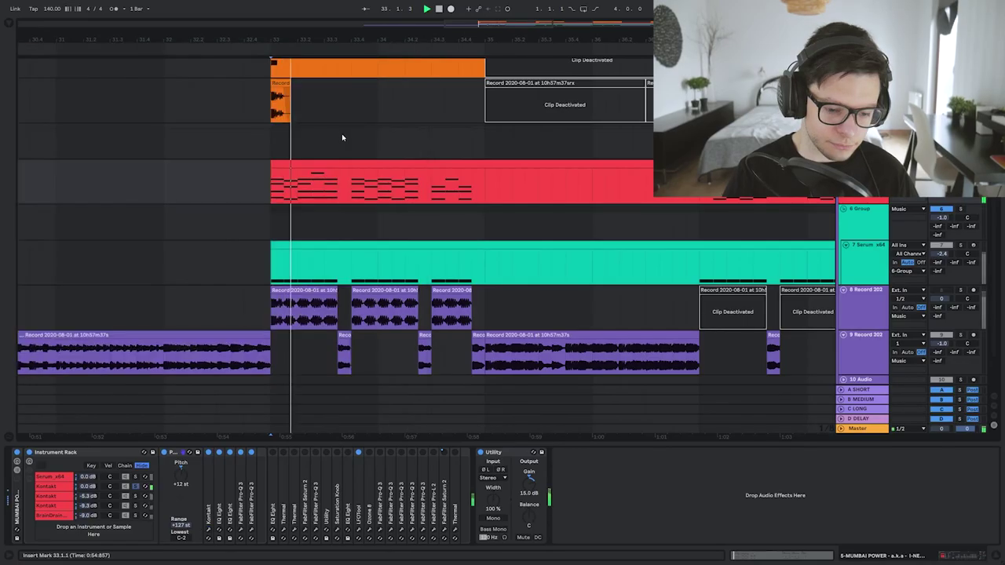
Check the first FabFilter Pro-Q 3 curve in the String Ensemble chain, close it, and replay the layer from bar 33
click(240, 530)
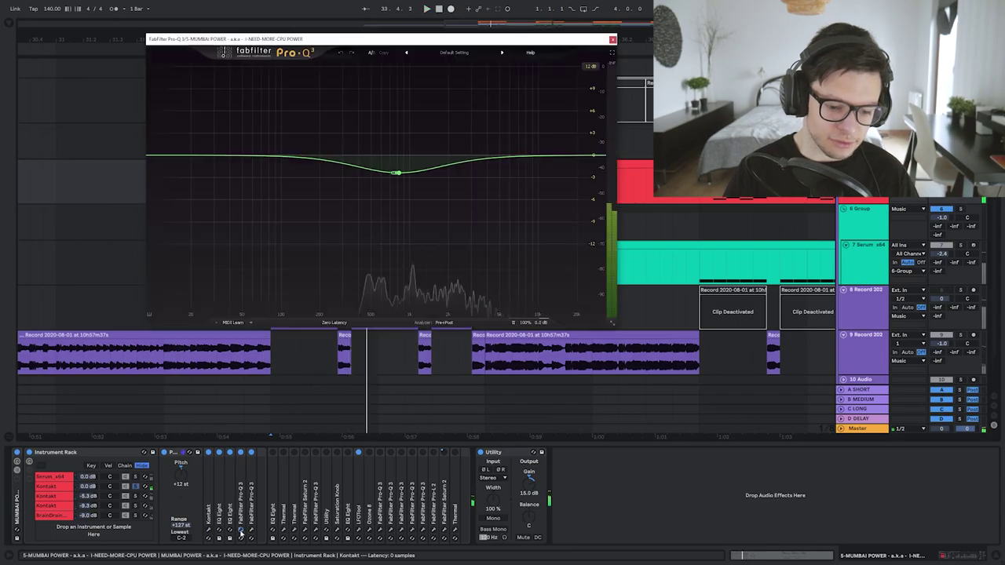
click(240, 532)
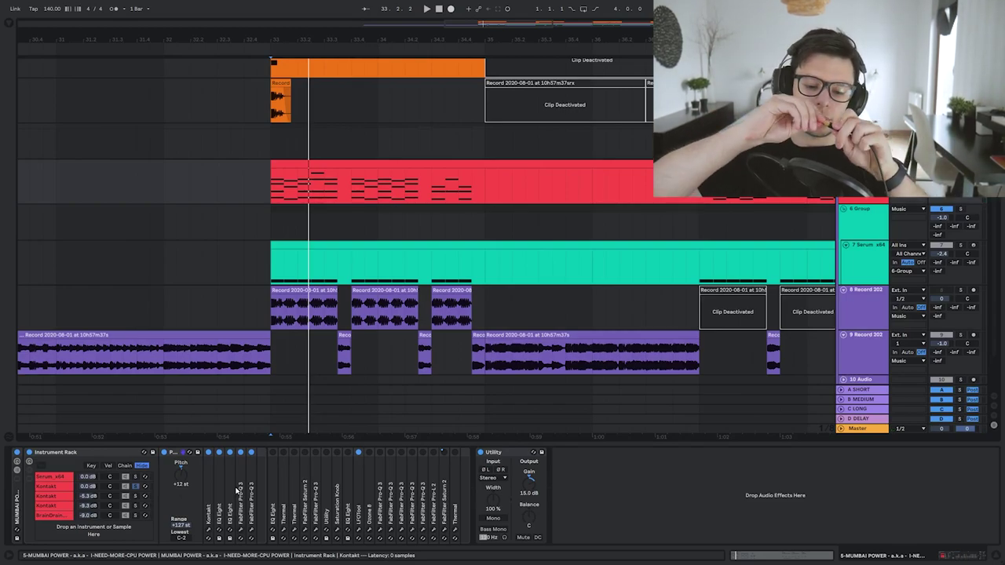
key(space)
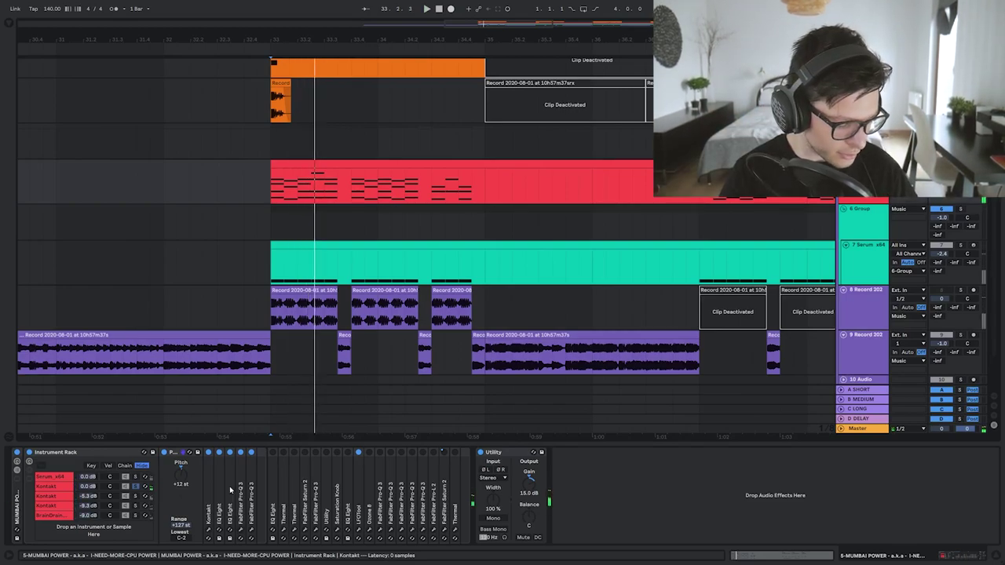
key(space)
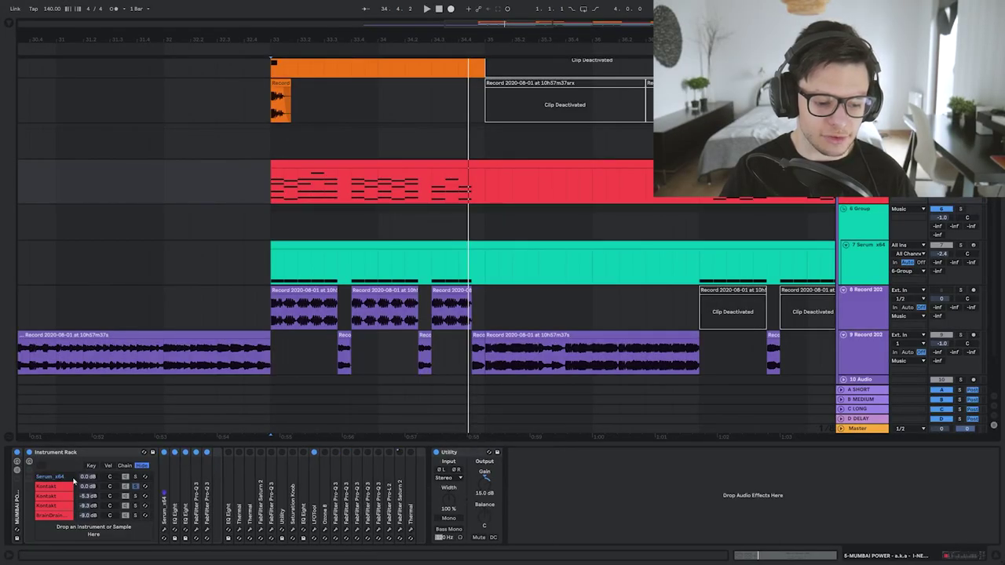
Solo the Serum_x64 chain, browse the preset folders around CHORD - Lush, and unfold the chain's first EQ Eight
click(136, 480)
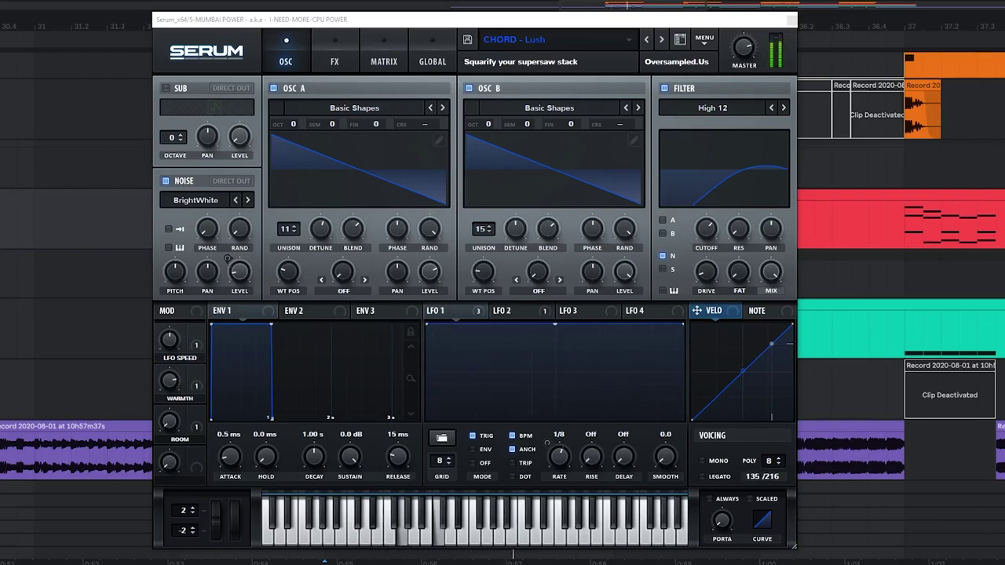
click(556, 39)
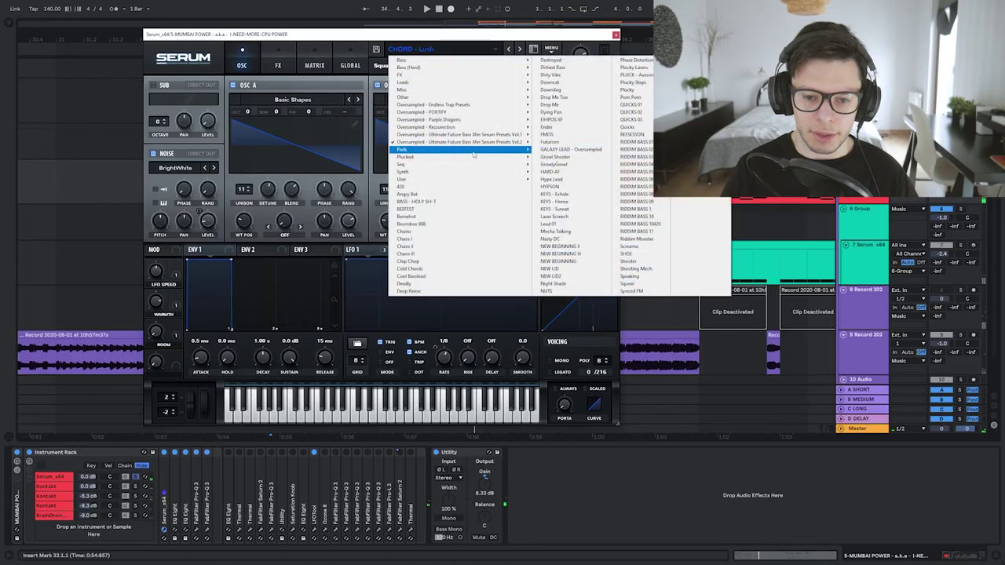
mouse_move(401, 128)
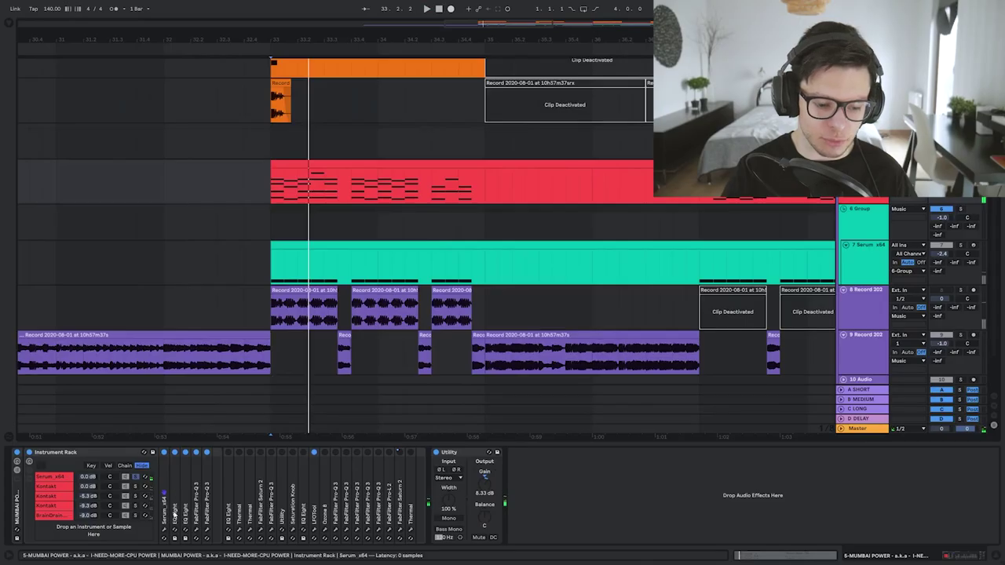
double_click(174, 494)
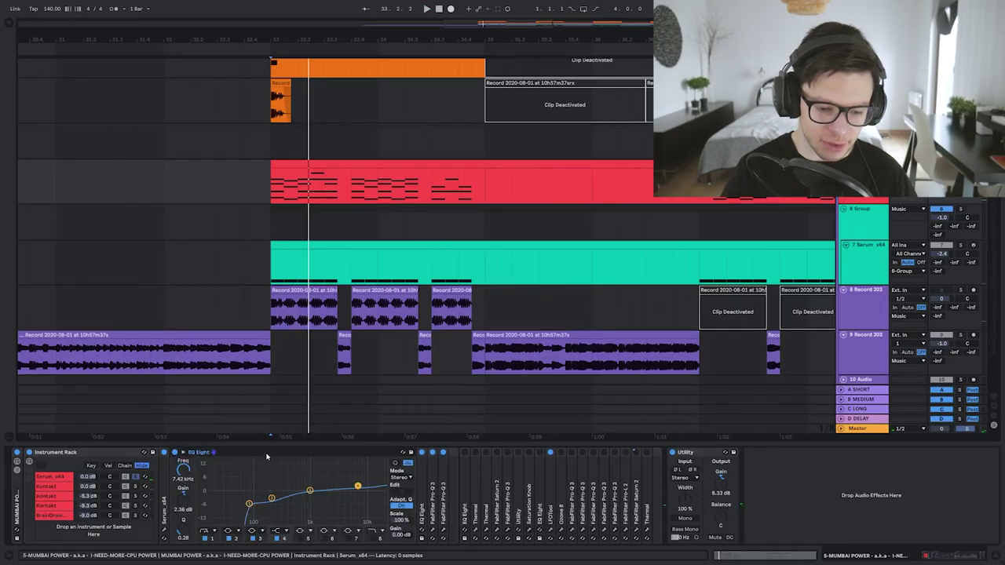
Examine the second EQ Eight curve in the Serum_x64 chain with playback, and fold both EQ Eights
double_click(422, 499)
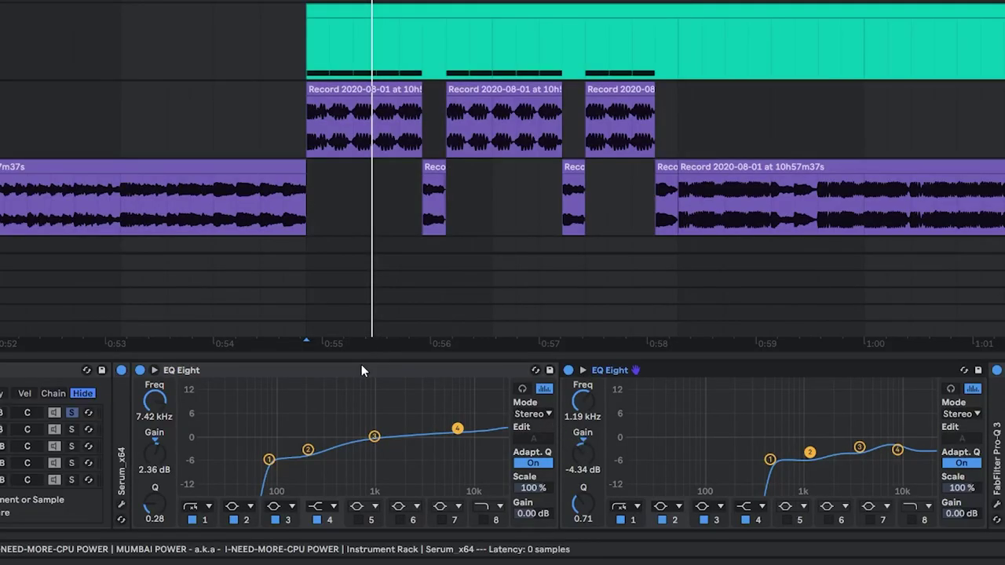
key(space)
double_click(247, 369)
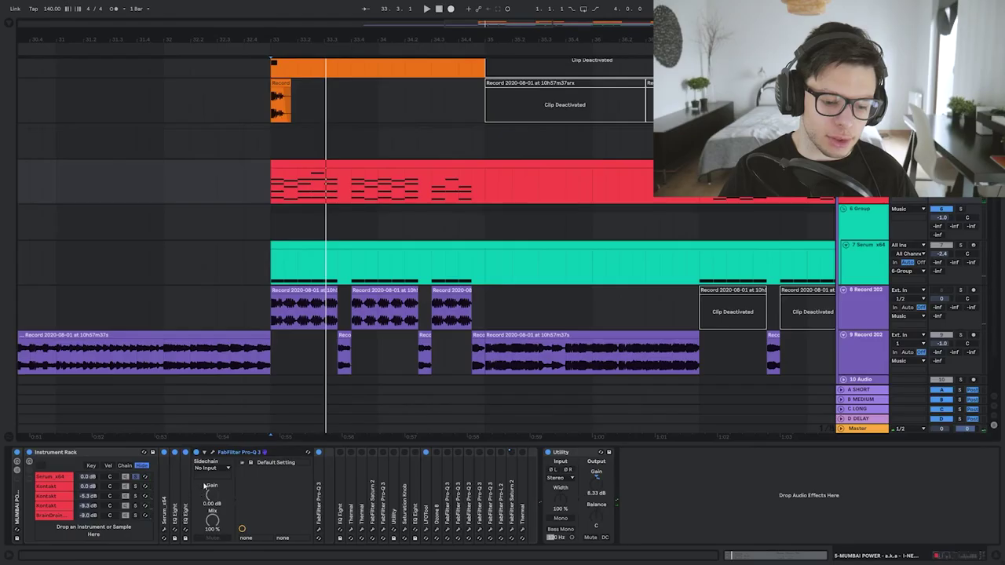
double_click(227, 454)
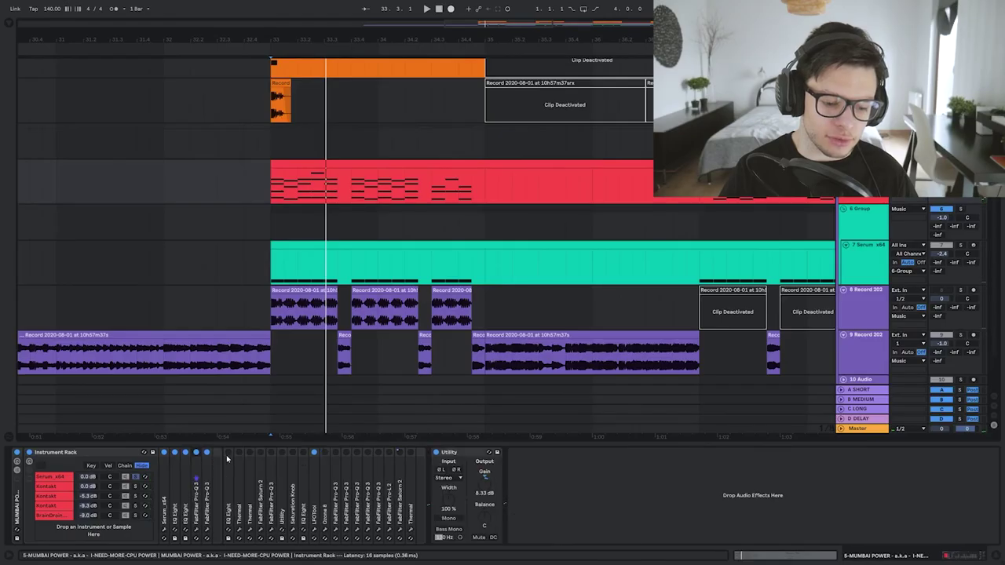
Examine the curves of the two FabFilter Pro-Q 3 equalizers in the Serum_x64 chain, closing each window
click(196, 530)
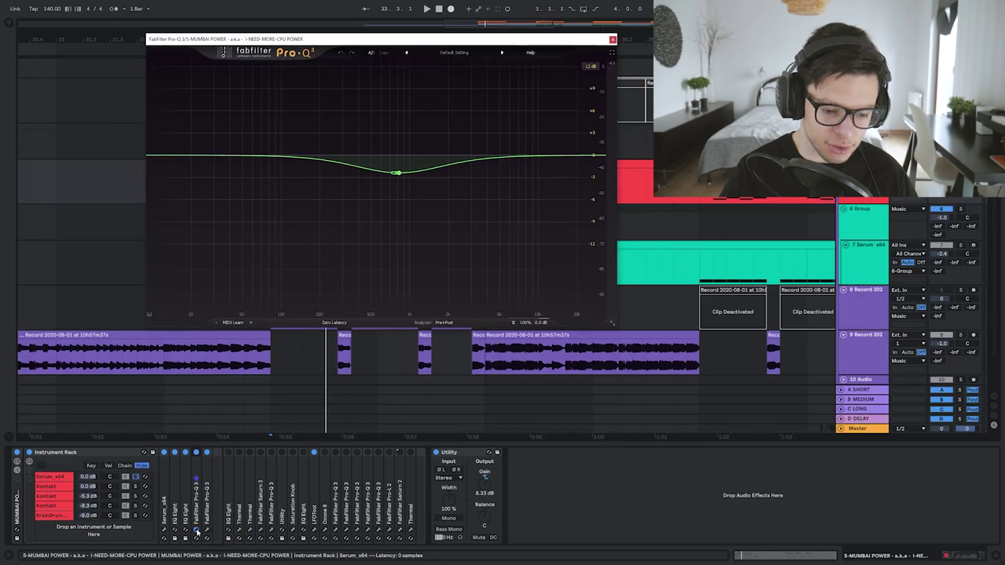
click(197, 533)
click(207, 533)
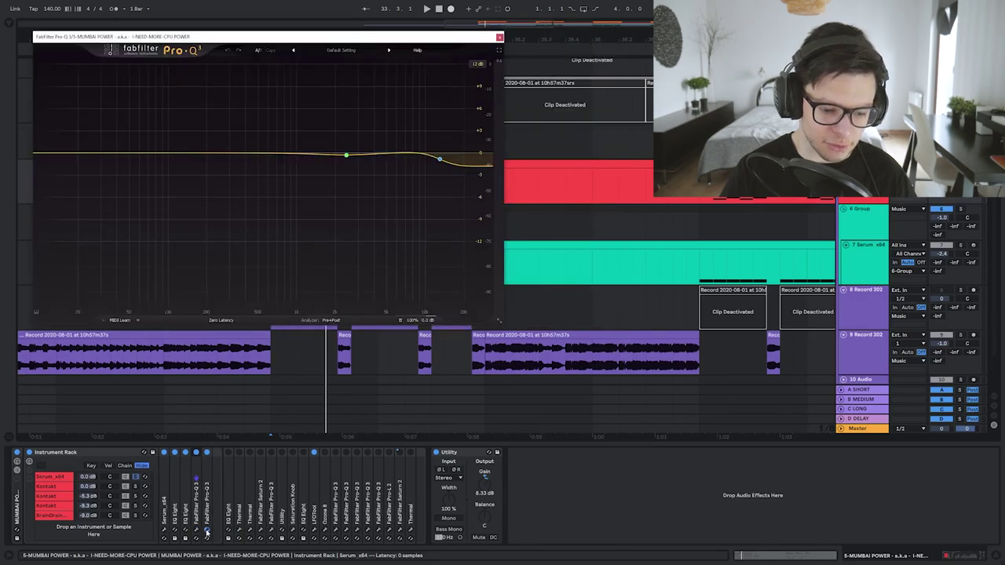
click(206, 533)
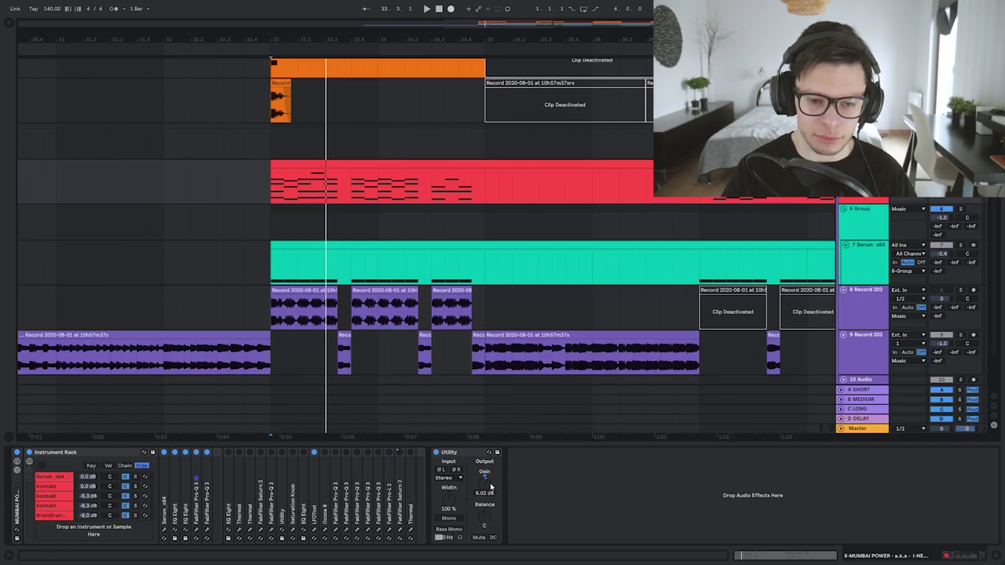
Play all rack chains together from bar 33, and switch on the EQ Eight after the rack to hear its low cut
key(space)
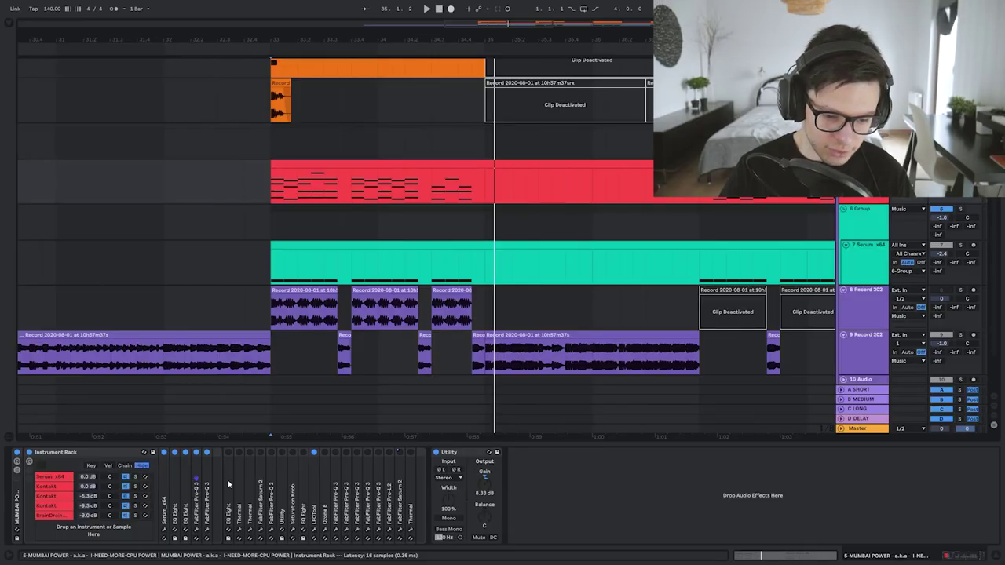
double_click(229, 484)
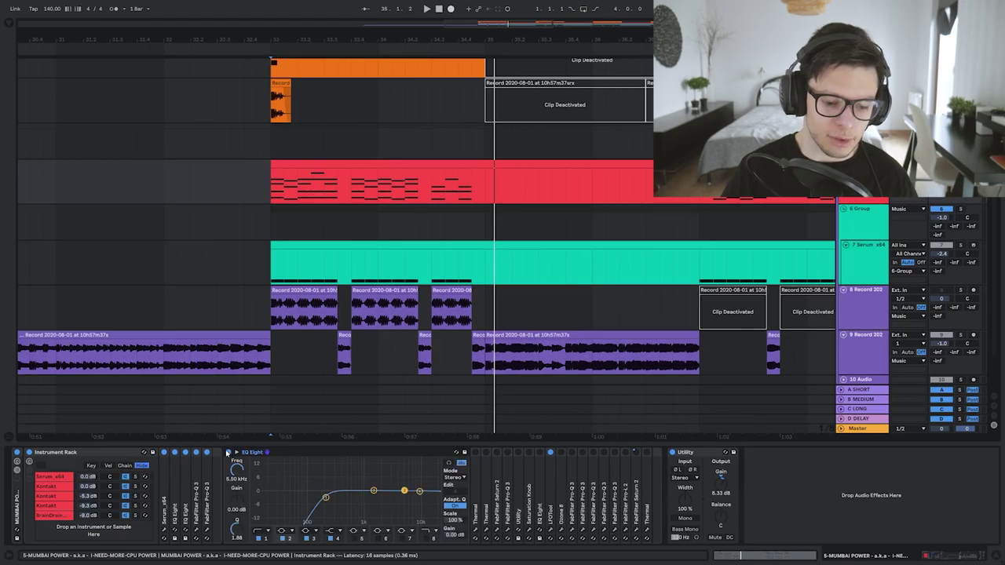
key(space)
key(space)
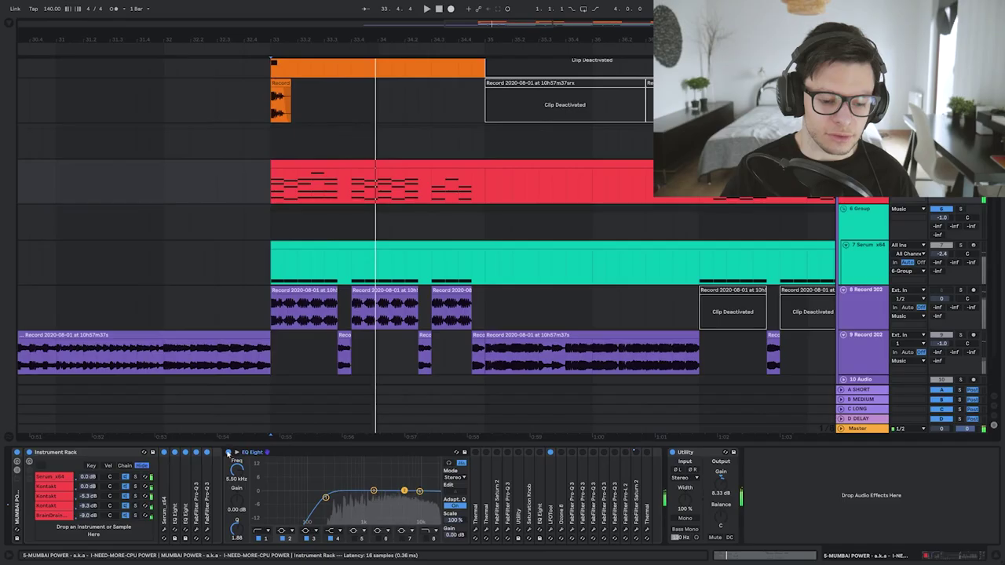
double_click(250, 454)
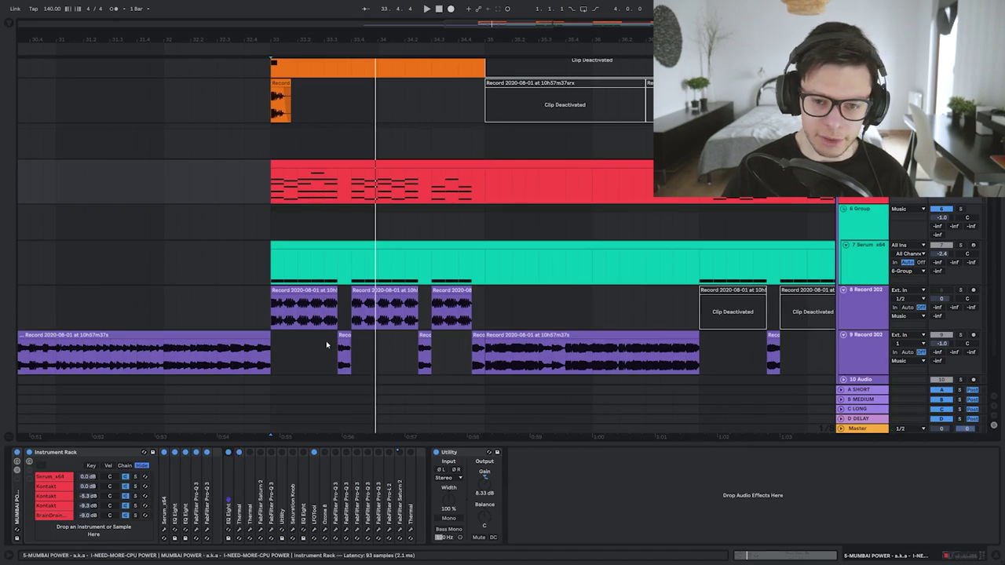
Browse the preset categories of the first Thermal from Start Here to User, around the Holy Moly preset
drag(476, 41, 510, 57)
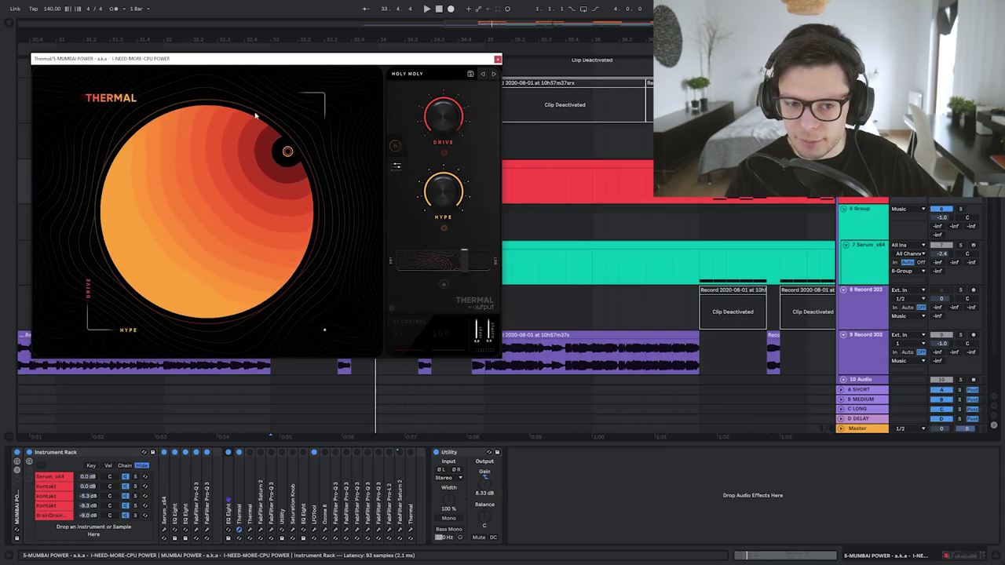
click(402, 76)
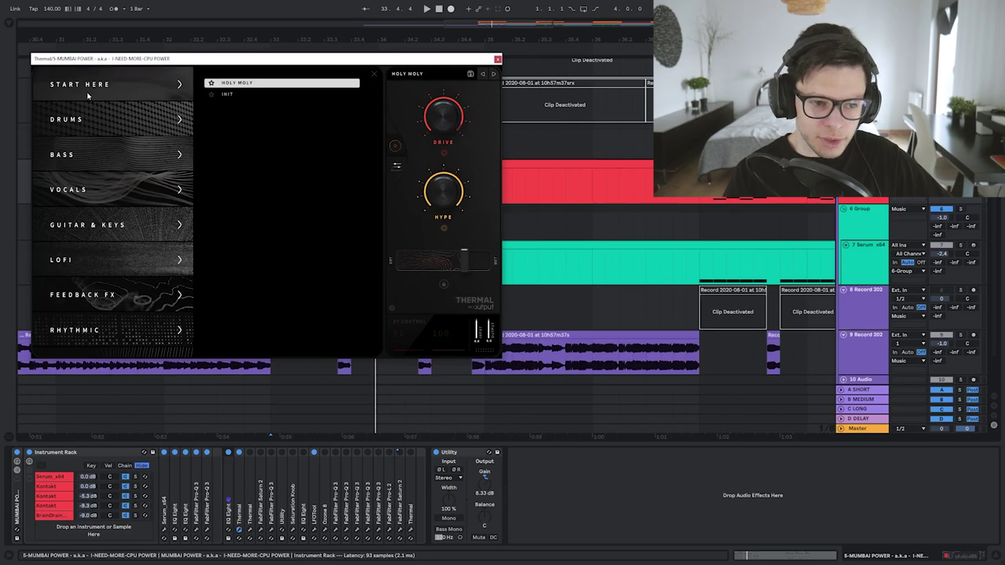
click(117, 122)
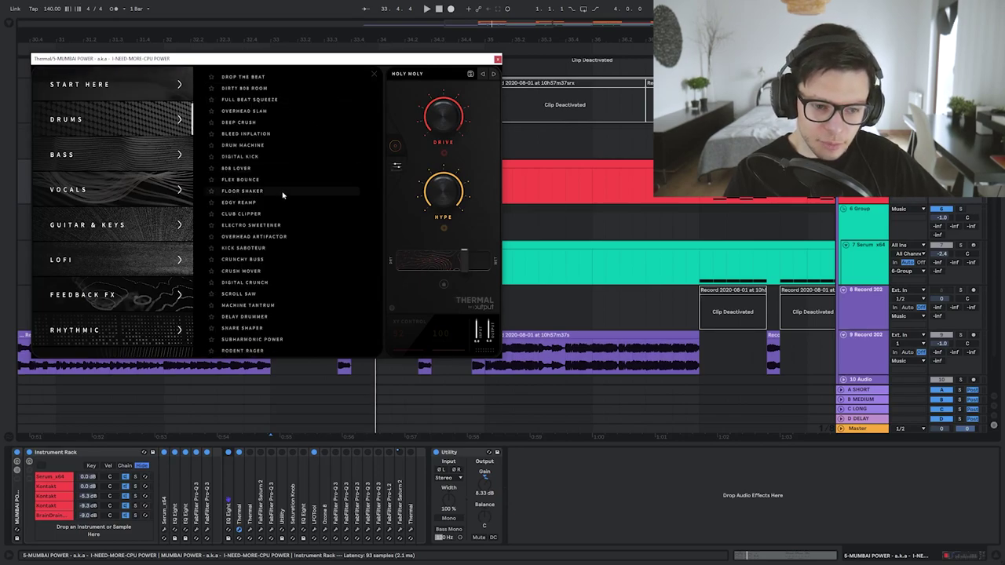
click(118, 155)
scroll(124, 192, down, 3)
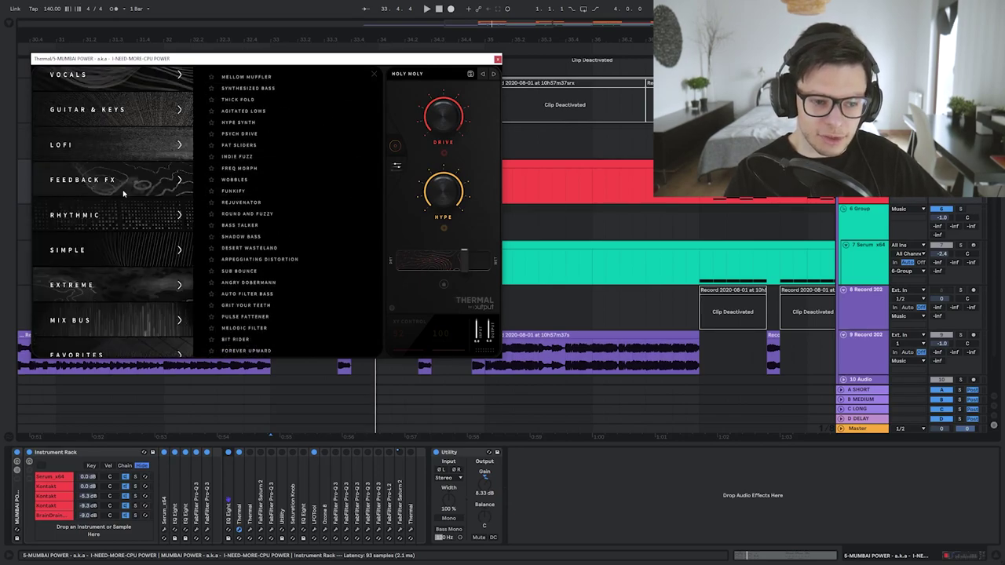
click(114, 192)
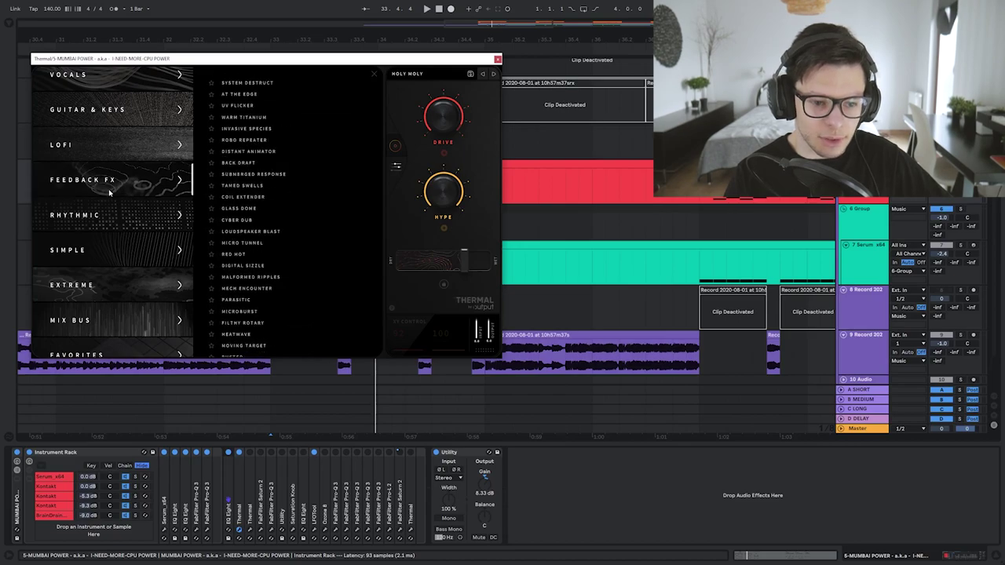
click(79, 251)
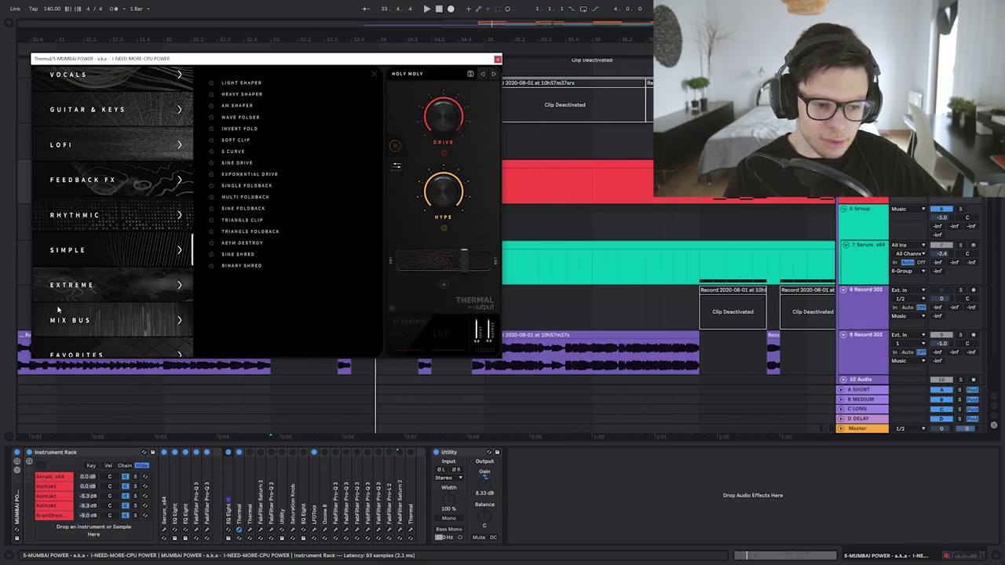
scroll(57, 310, down, 1)
click(124, 237)
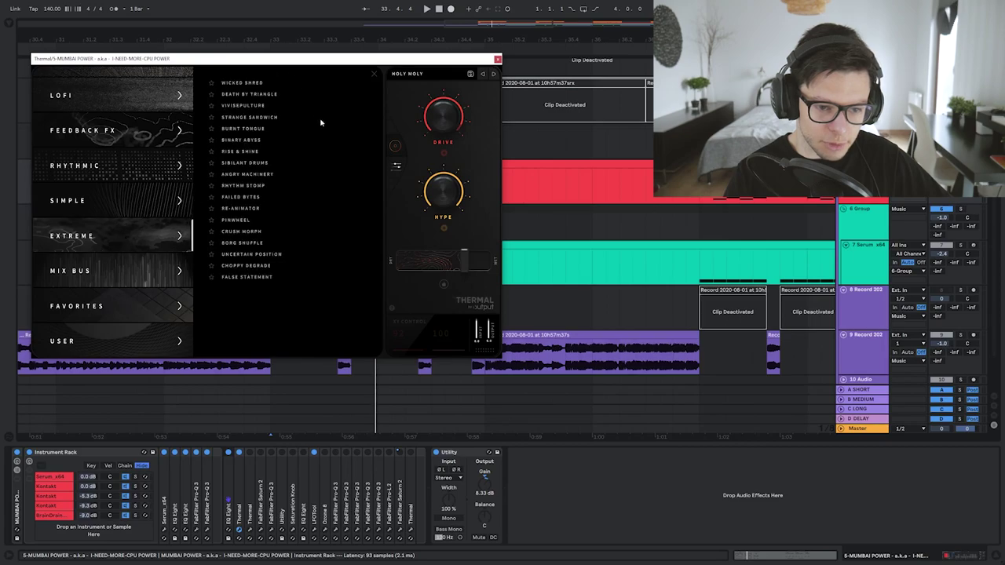
click(150, 278)
click(152, 316)
click(139, 341)
scroll(138, 89, up, 3)
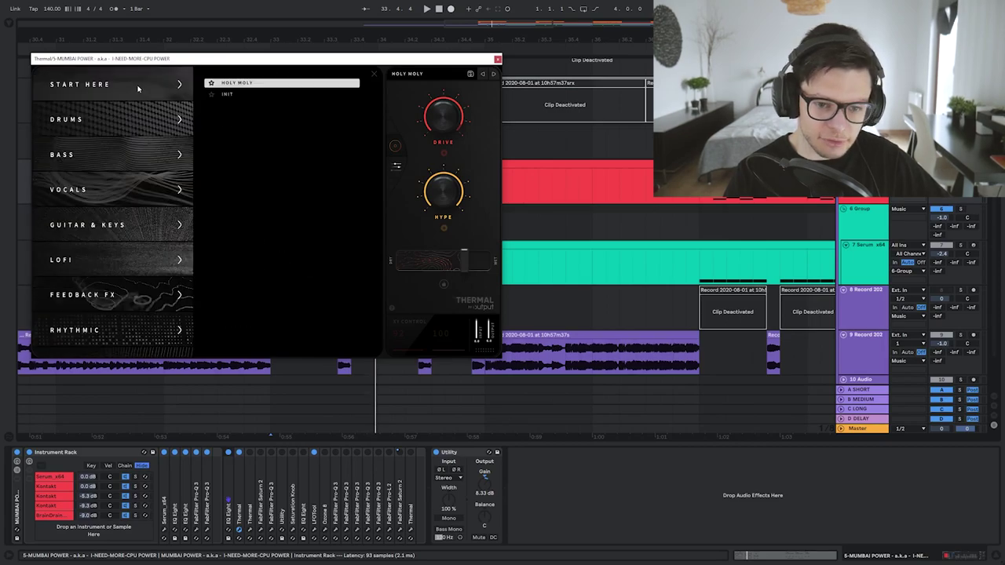
Examine Thermal's detailed view with its Stage 3 Soft Clip and modulators, comparing it with the simple view and preset browser
click(395, 166)
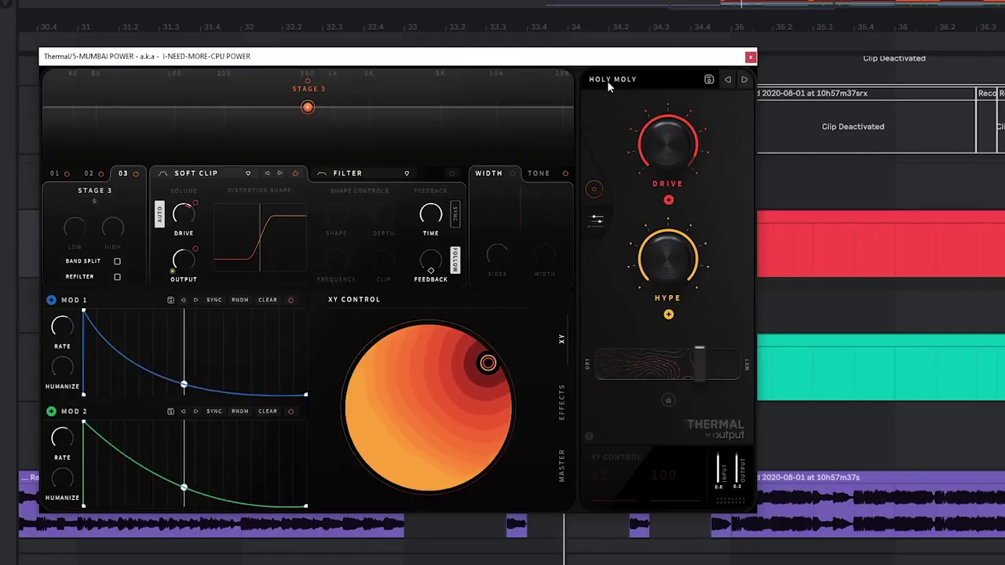
click(593, 189)
click(596, 220)
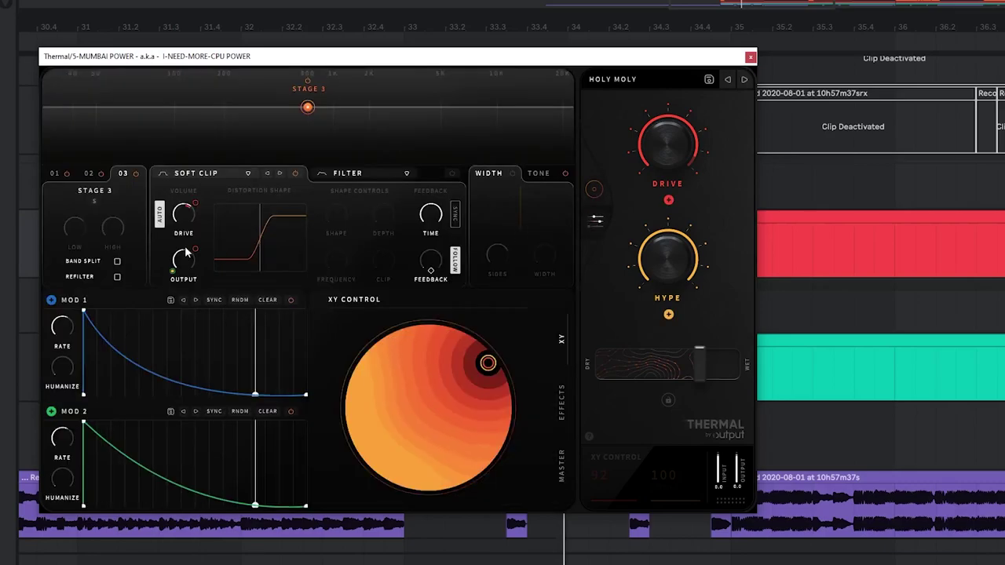
click(593, 190)
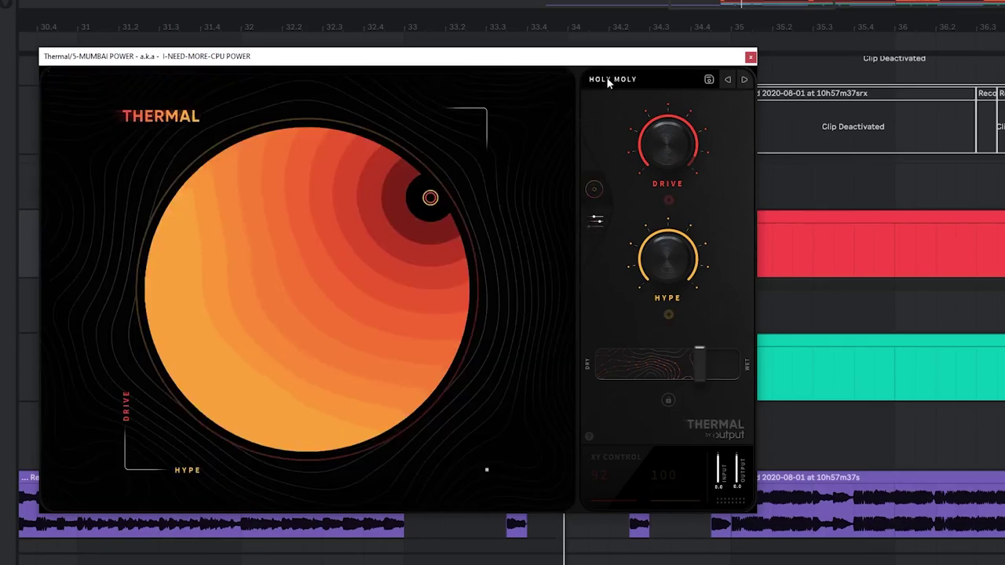
click(605, 78)
scroll(192, 221, down, 3)
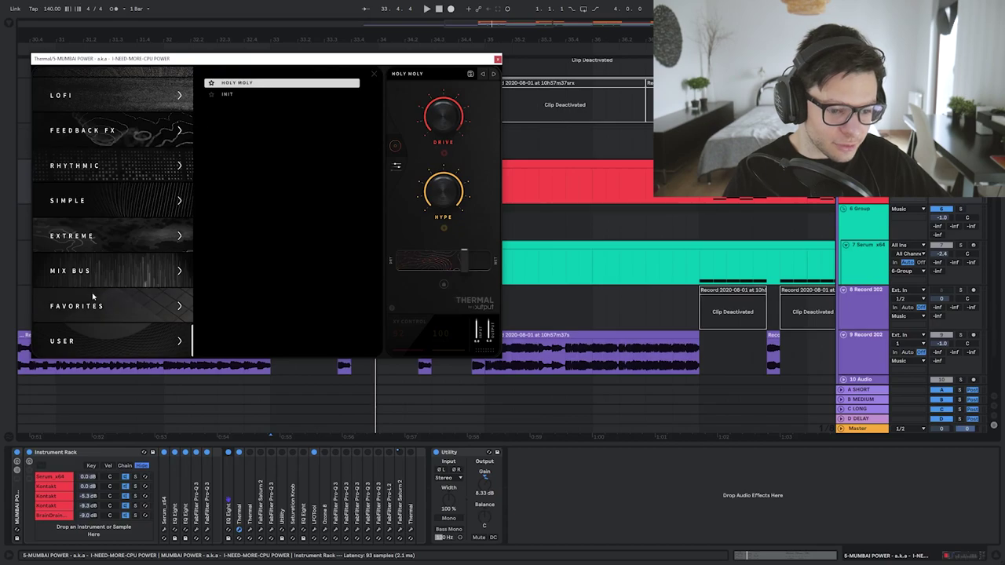
click(397, 166)
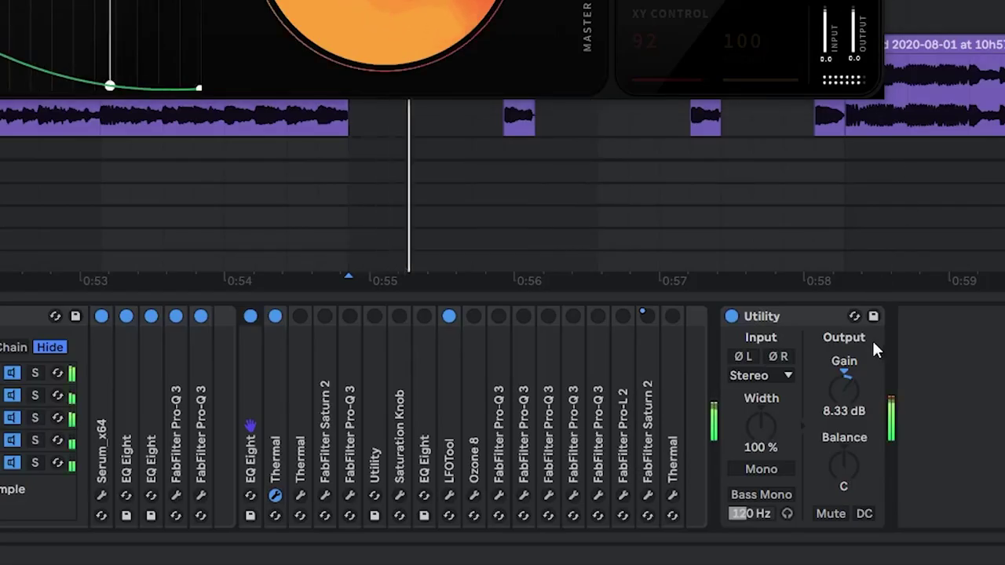
Turn off the final Utility and compare the sound with the first Thermal bypassed and active
click(730, 316)
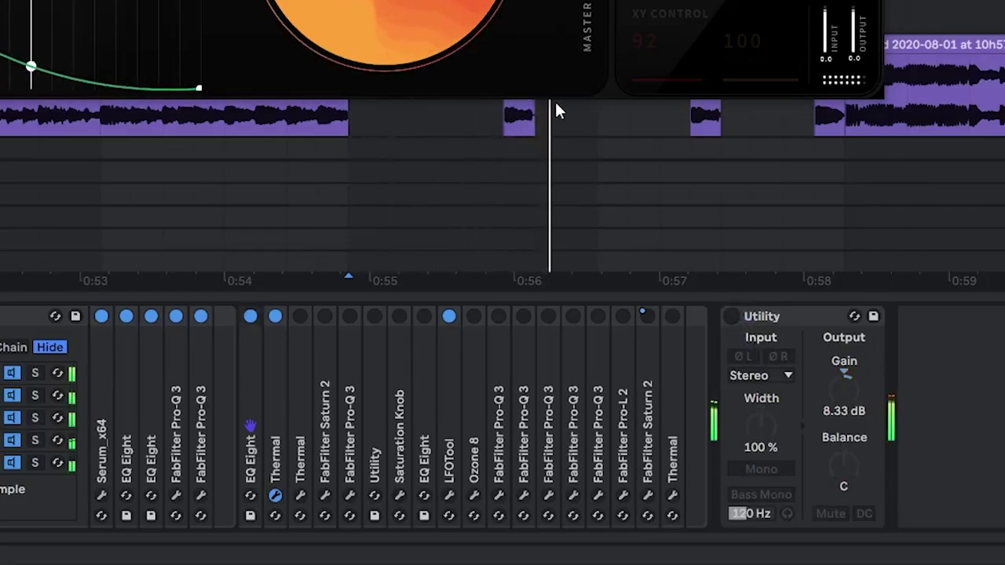
click(275, 316)
click(275, 315)
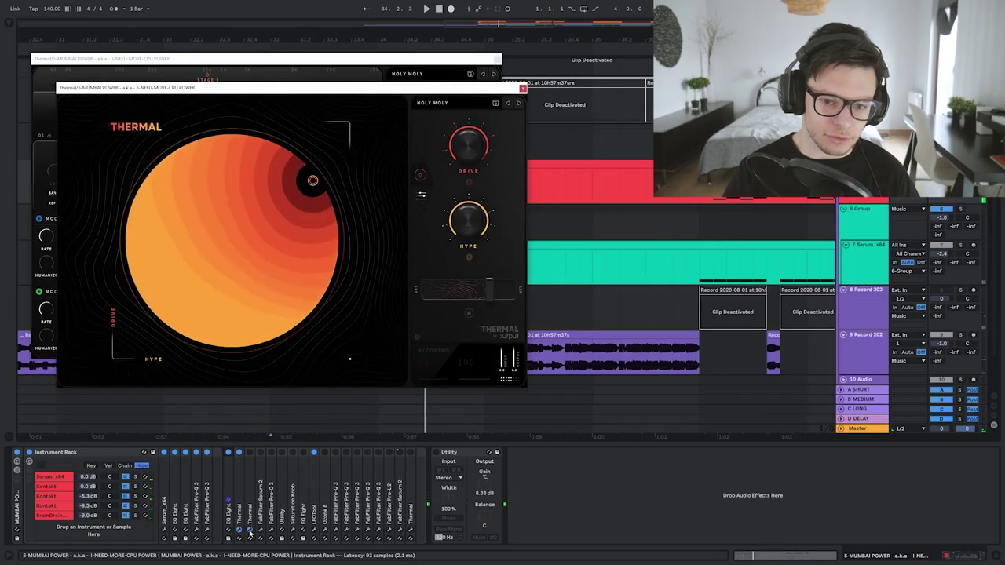
Switch on the second Thermal, play from bar 33 to hear it, and close the open Thermal window
click(249, 531)
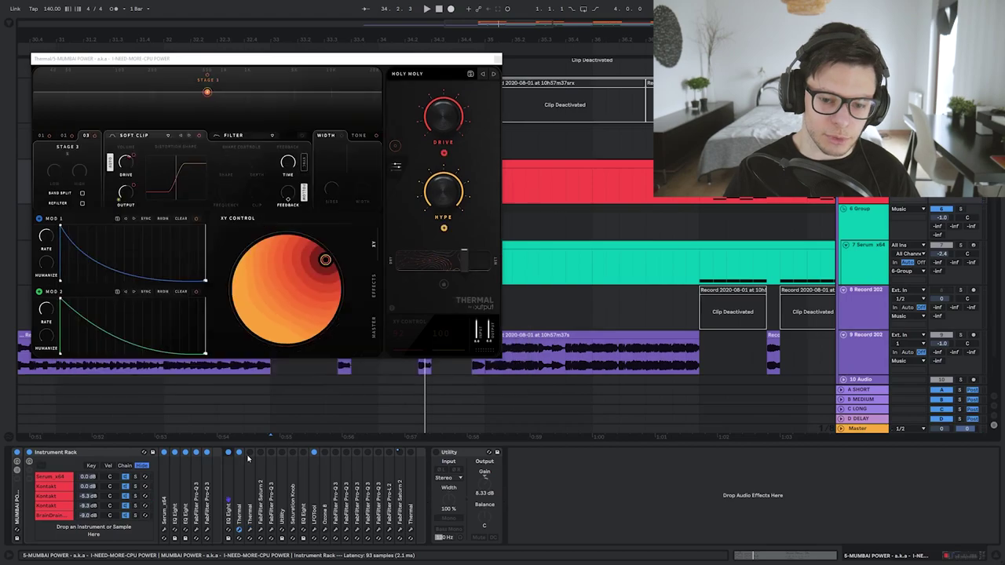
key(space)
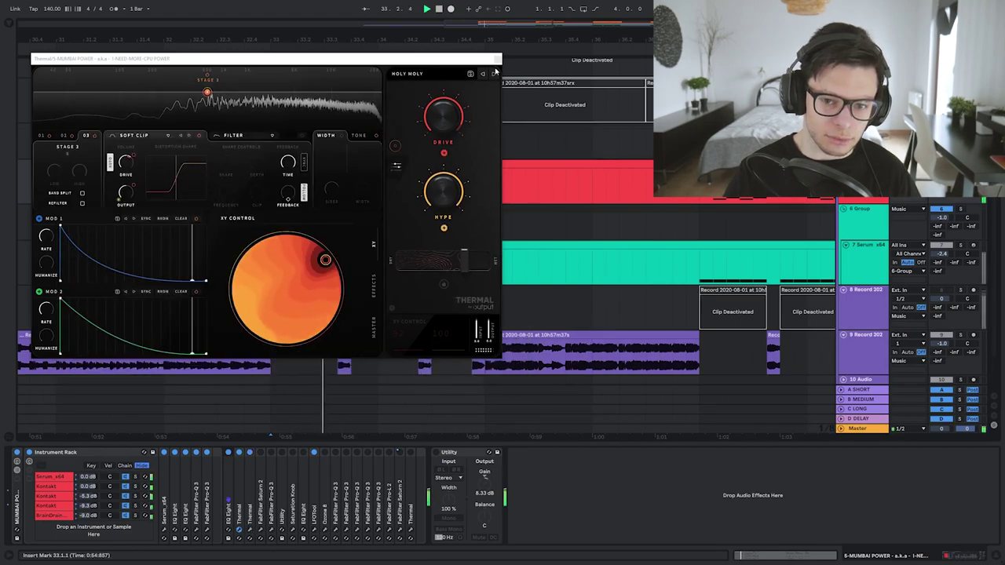
click(498, 59)
click(249, 452)
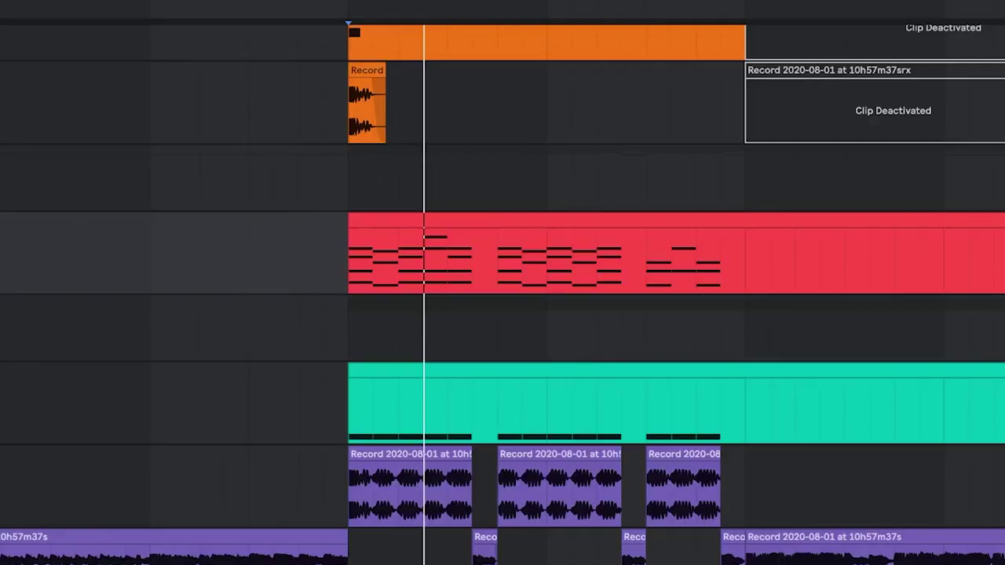
Switch on FabFilter Saturn 2 and examine its Warm Tape and Subtle Tube bands while playing from bar 33
click(261, 529)
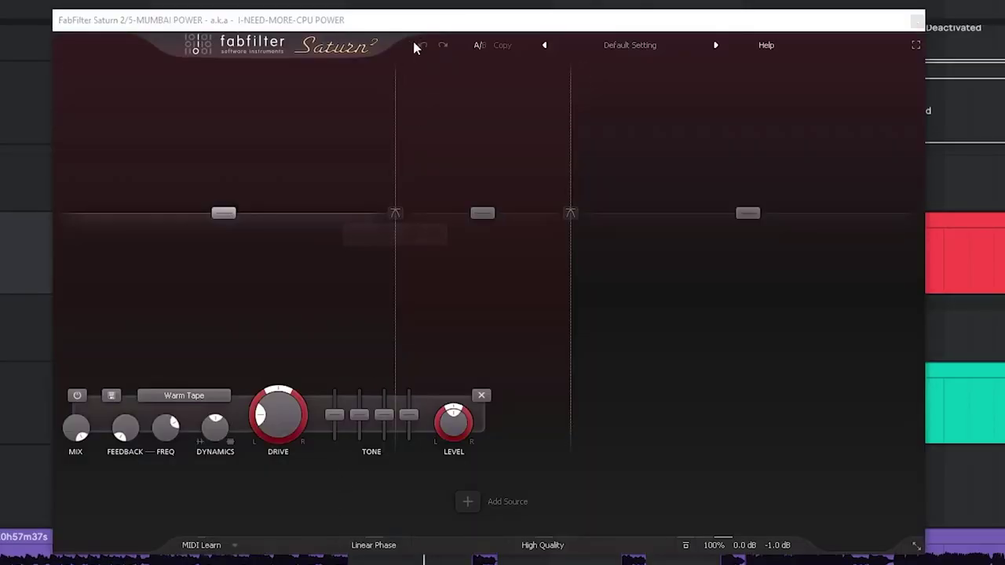
click(427, 20)
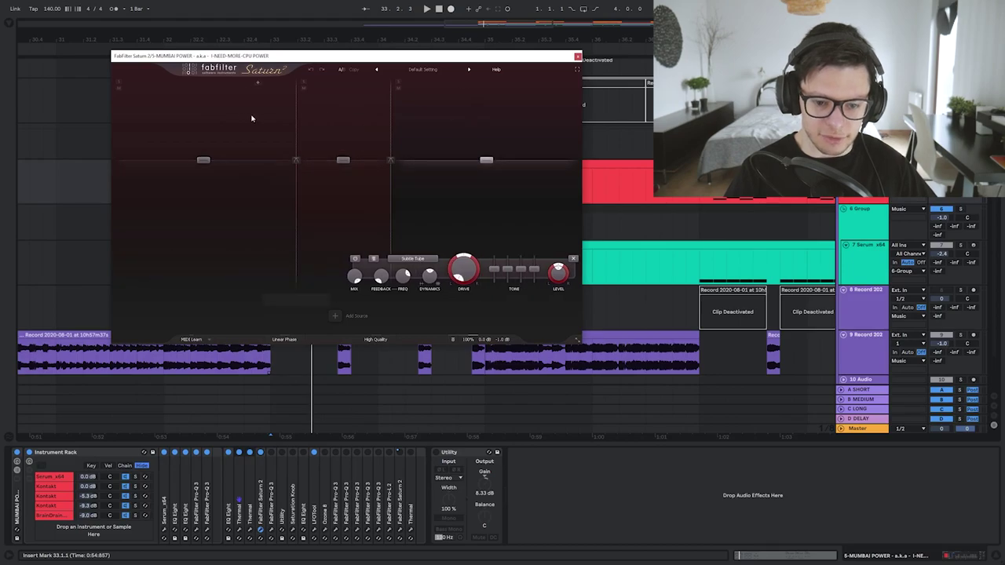
key(space)
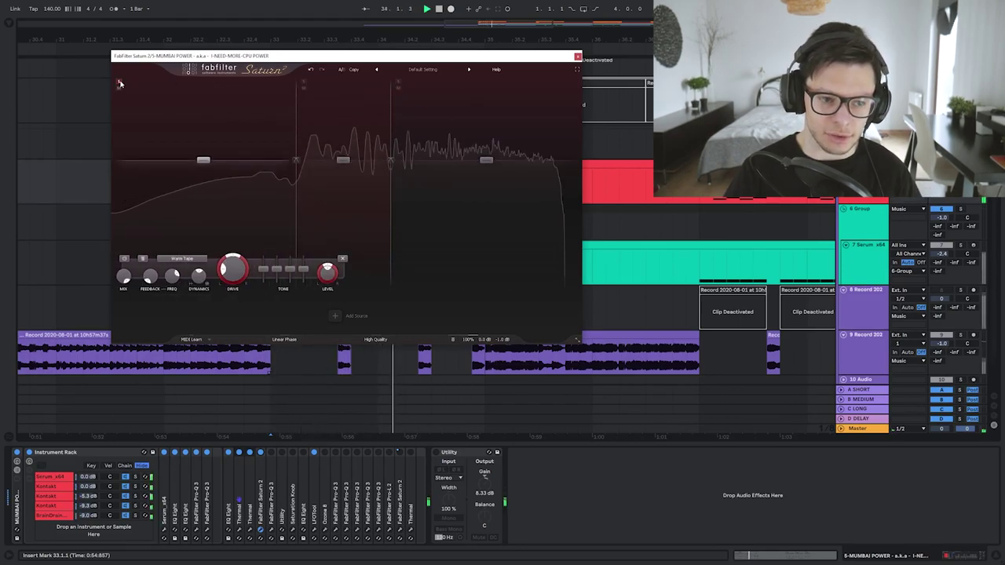
key(space)
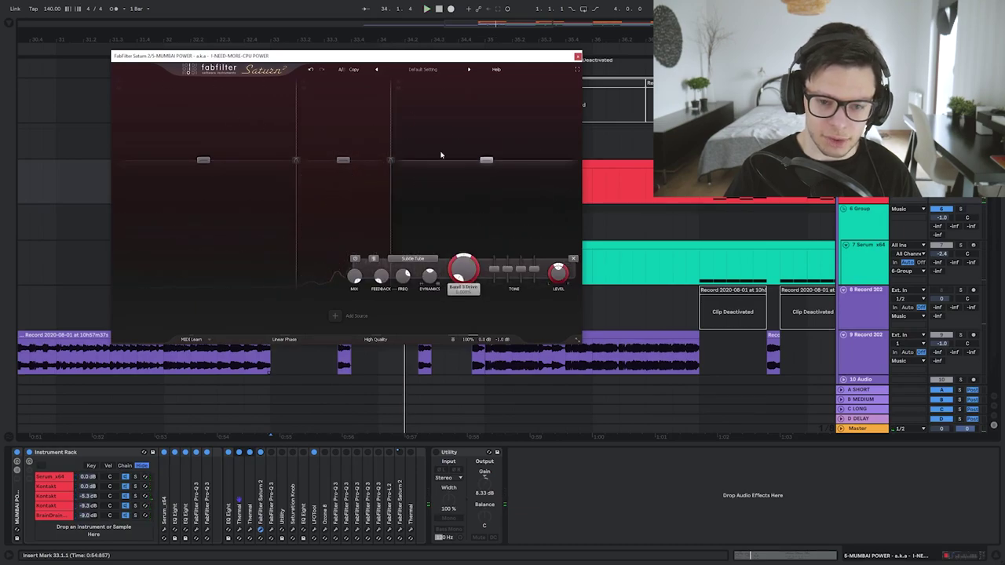
key(space)
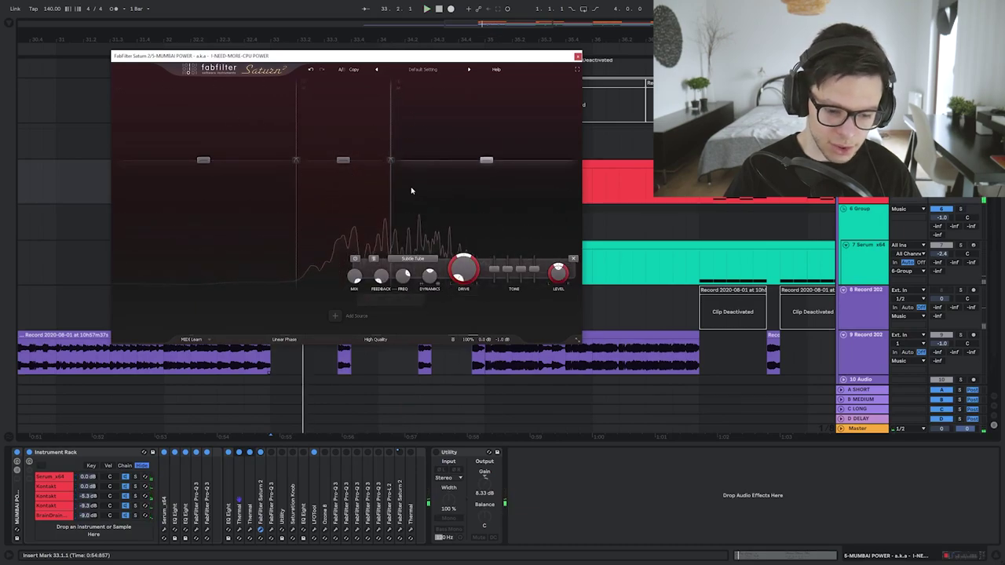
Bypass and reactivate FabFilter Saturn 2 during playback to compare the saturation, and close its window
click(261, 453)
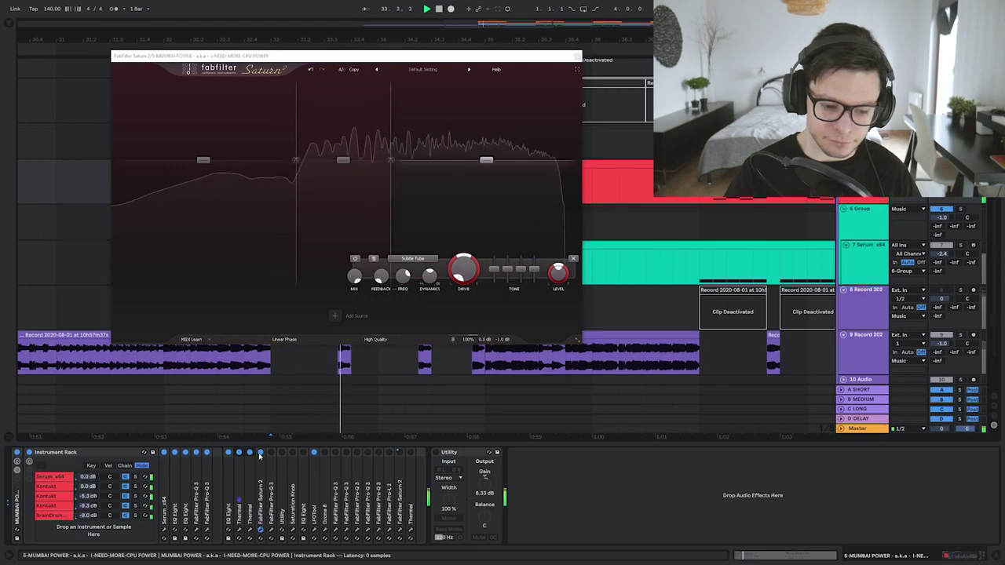
click(260, 453)
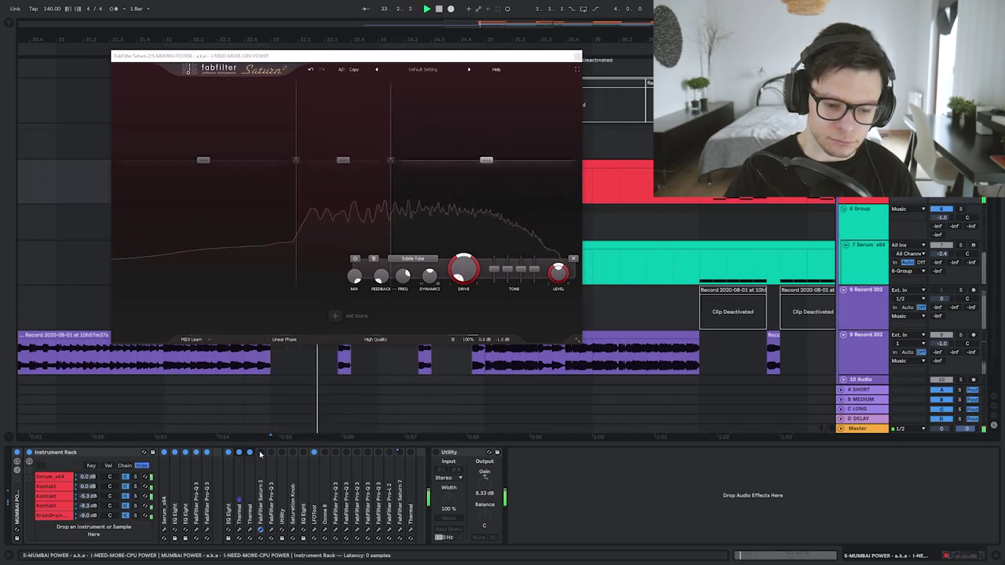
key(space)
click(577, 58)
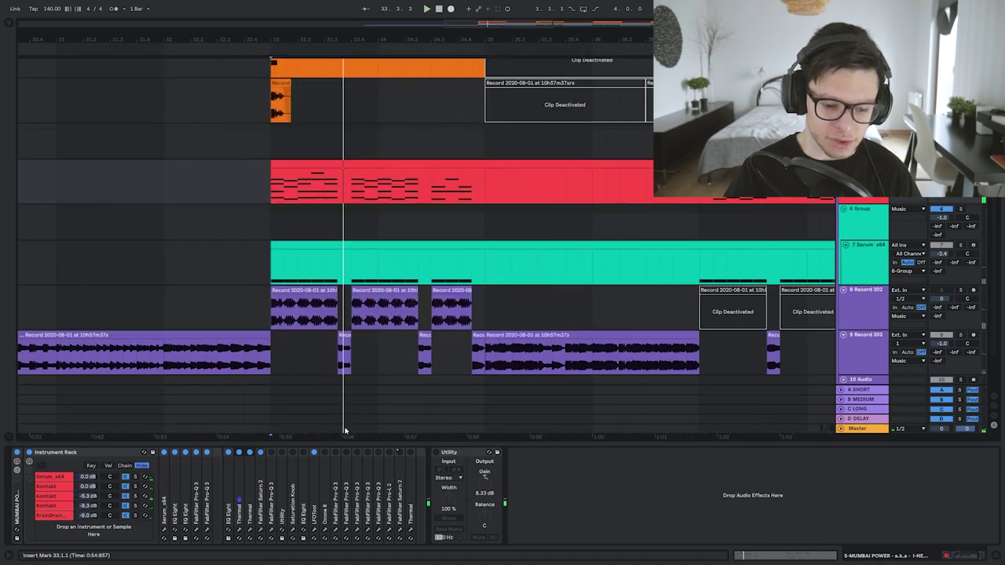
Switch on the FabFilter Pro-Q 3 after Saturn 2 and the Utility following it while auditioning the drop from bar 33
click(270, 531)
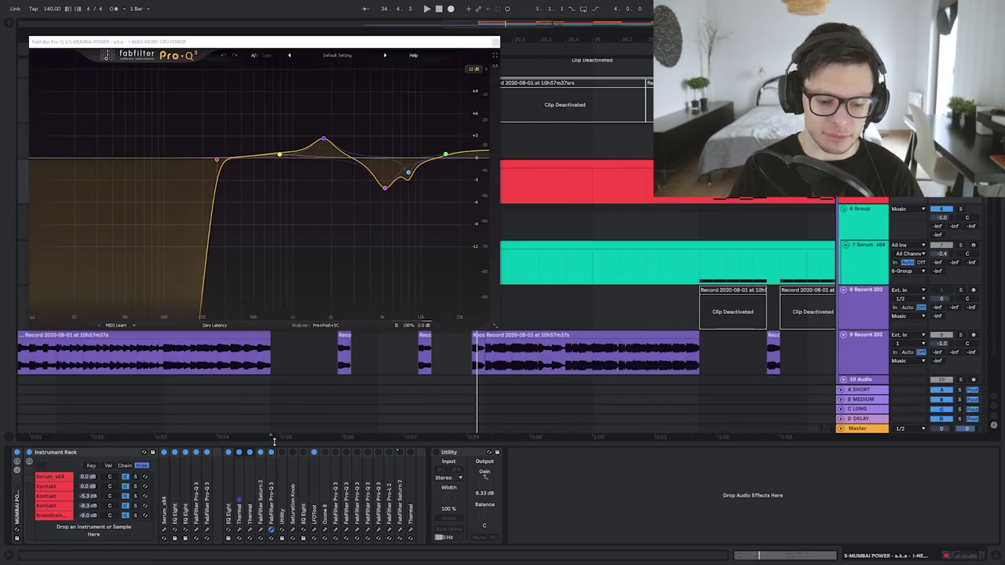
click(274, 438)
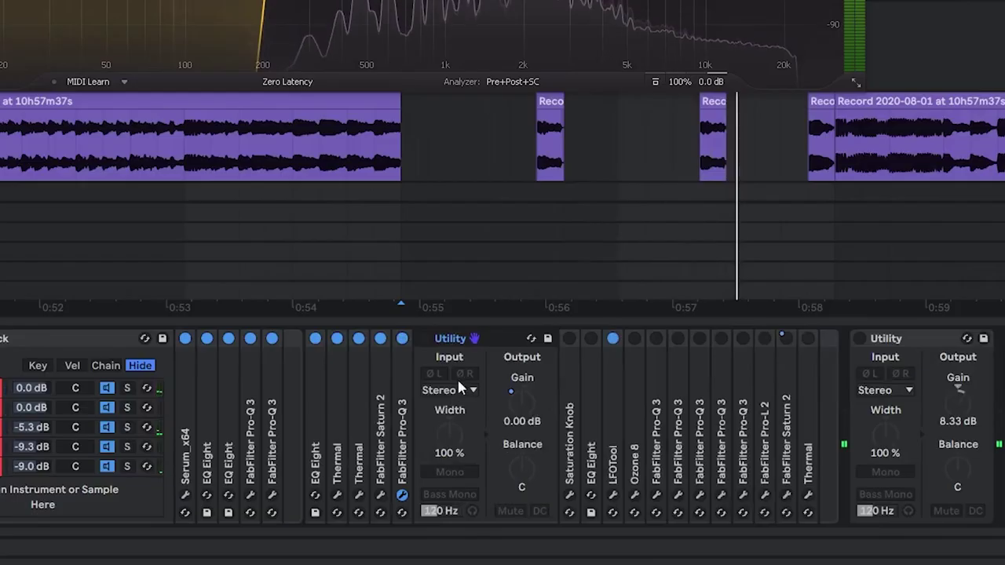
click(424, 338)
key(space)
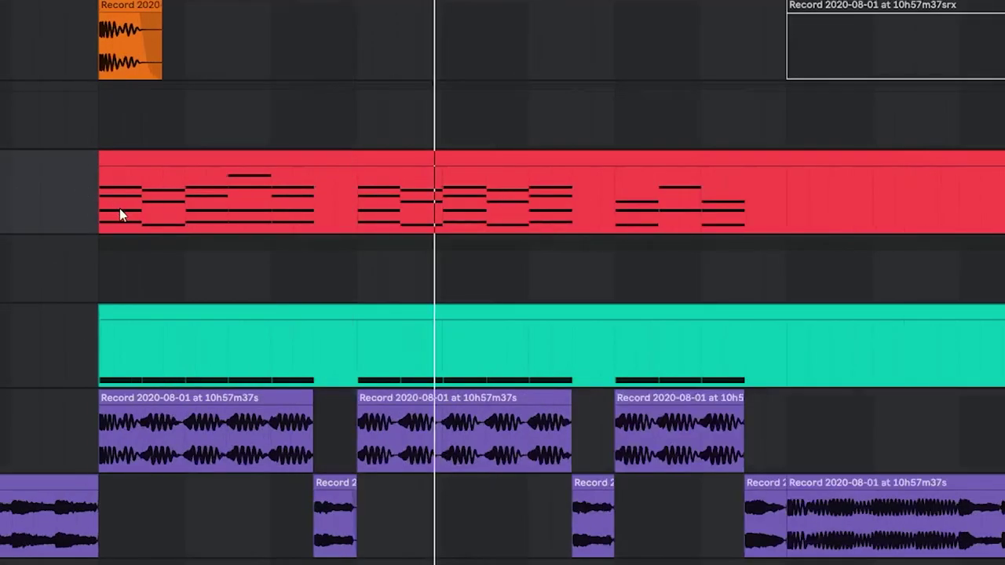
Examine the short recorded clips on track 9 that fill the gaps between the drop's chord phrases
scroll(119, 208, up, 2)
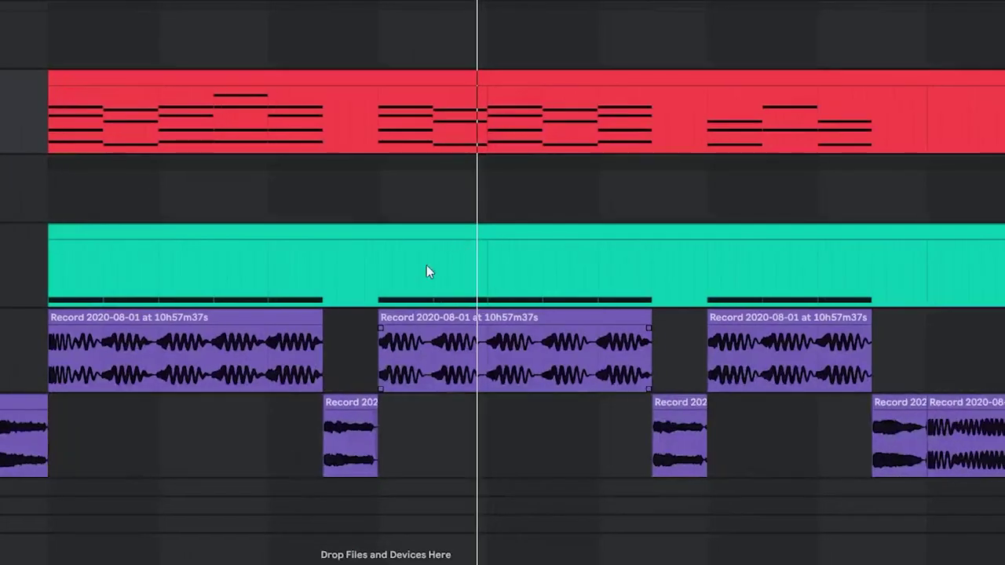
scroll(427, 271, up, 2)
click(373, 404)
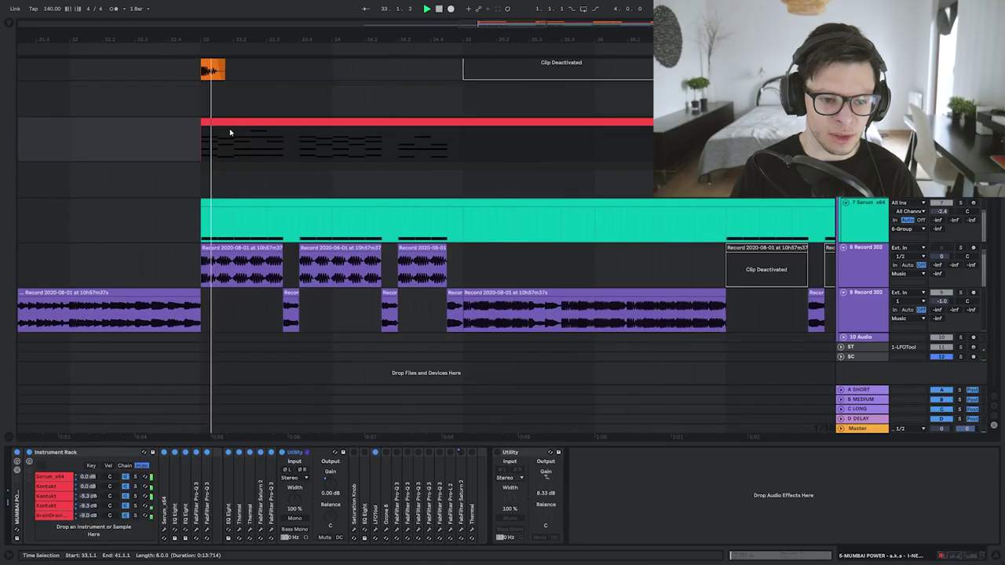
click(230, 142)
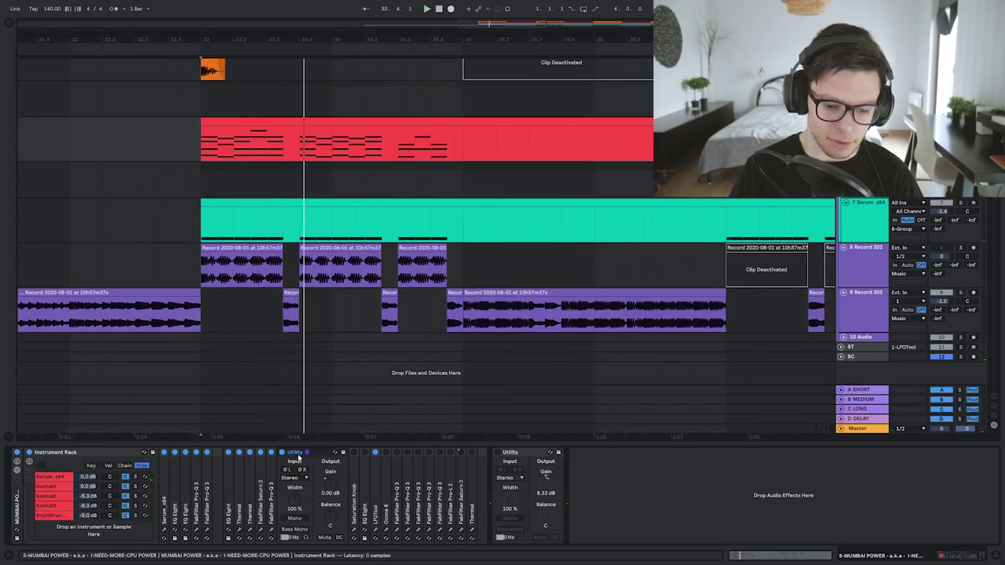
Switch on the Saturation Knob and the EQ Eight after it, and inspect the EQ curve while playing from bar 33
double_click(304, 453)
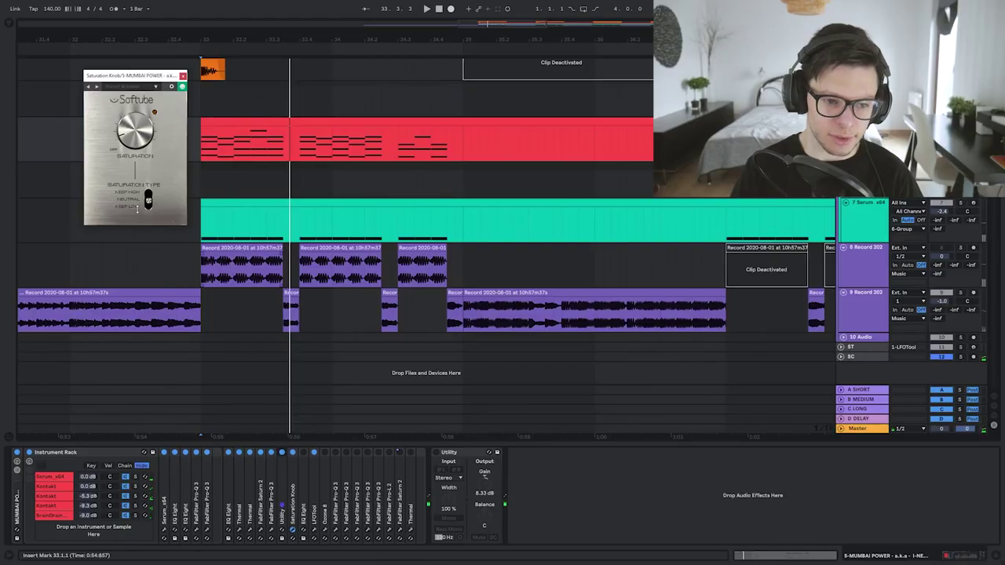
click(293, 530)
click(303, 453)
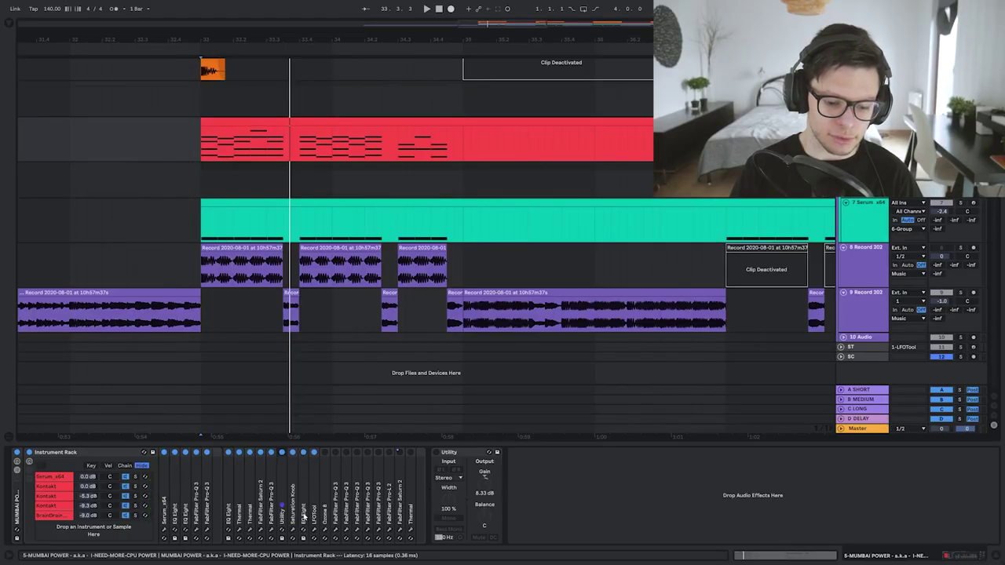
double_click(303, 517)
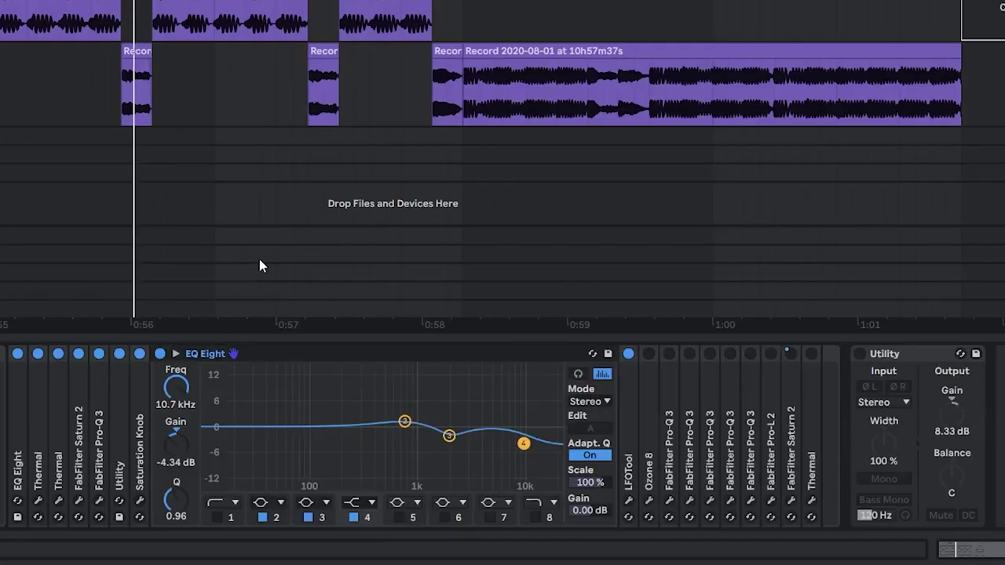
key(space)
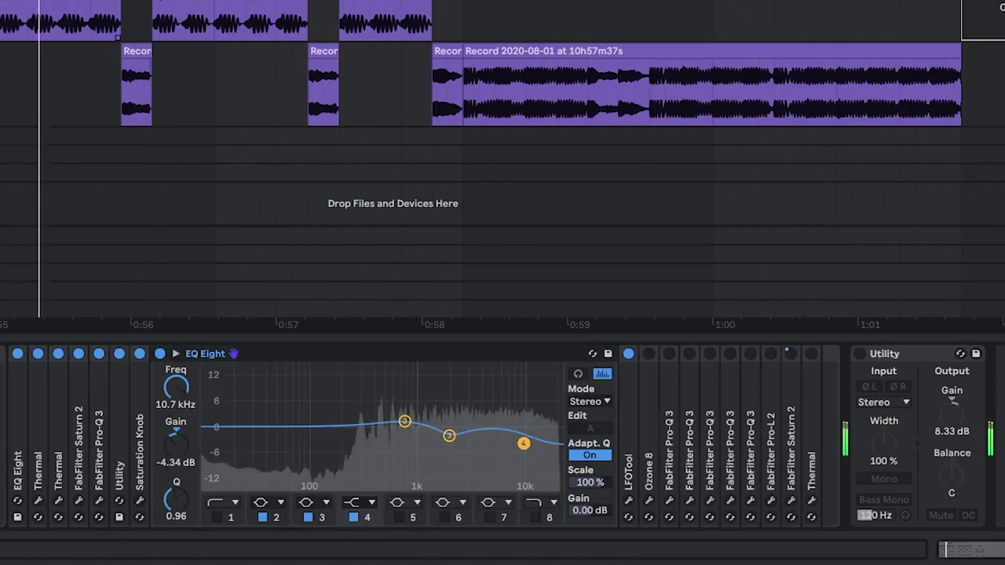
key(space)
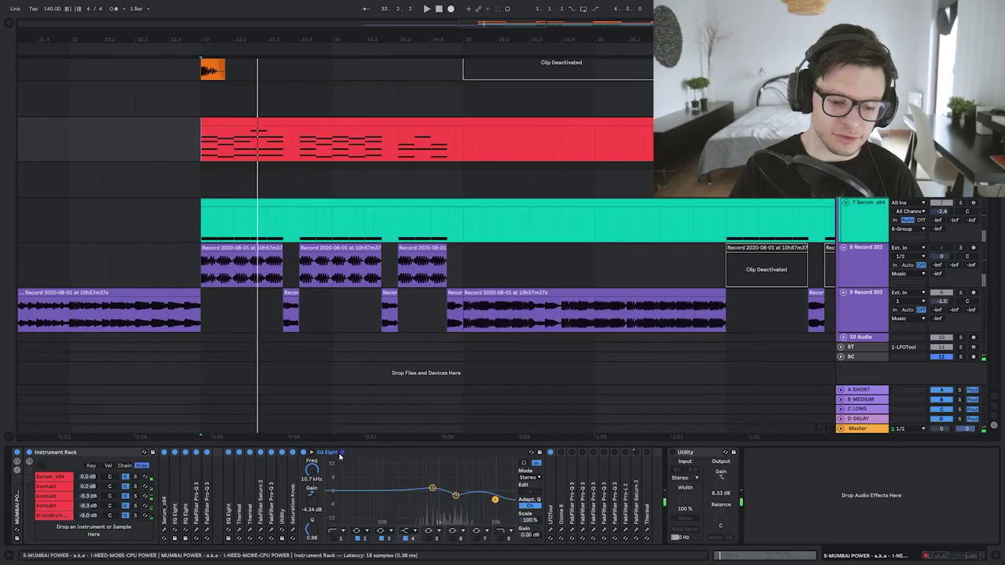
double_click(335, 454)
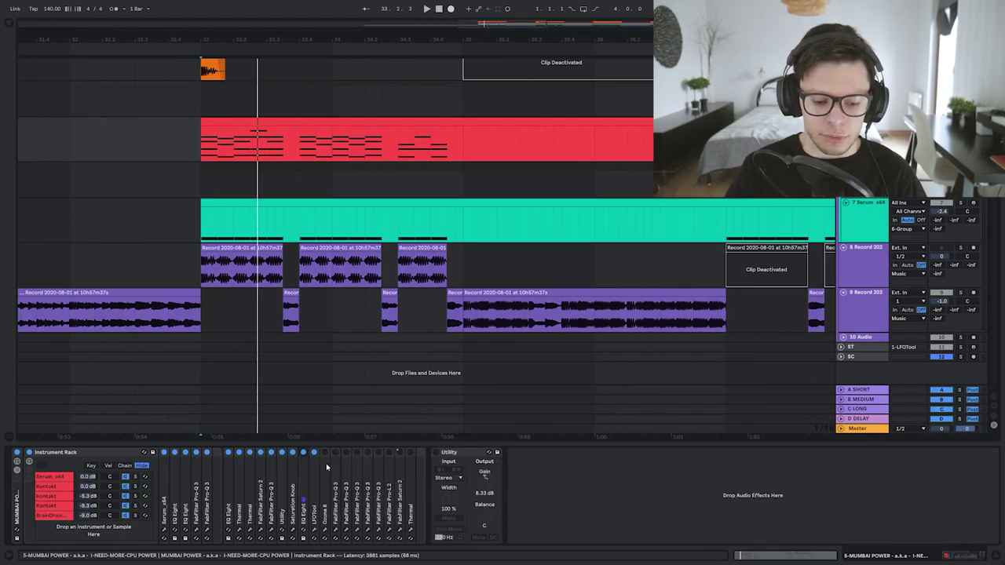
Switch on Ozone 8 and examine its Master Assistant Reference target and the loaded reference track
click(326, 465)
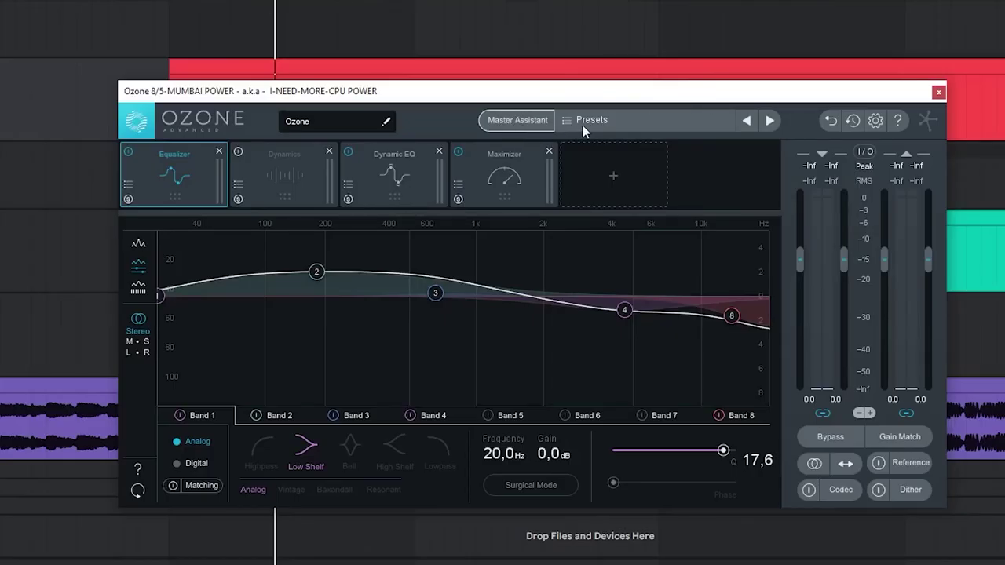
click(515, 122)
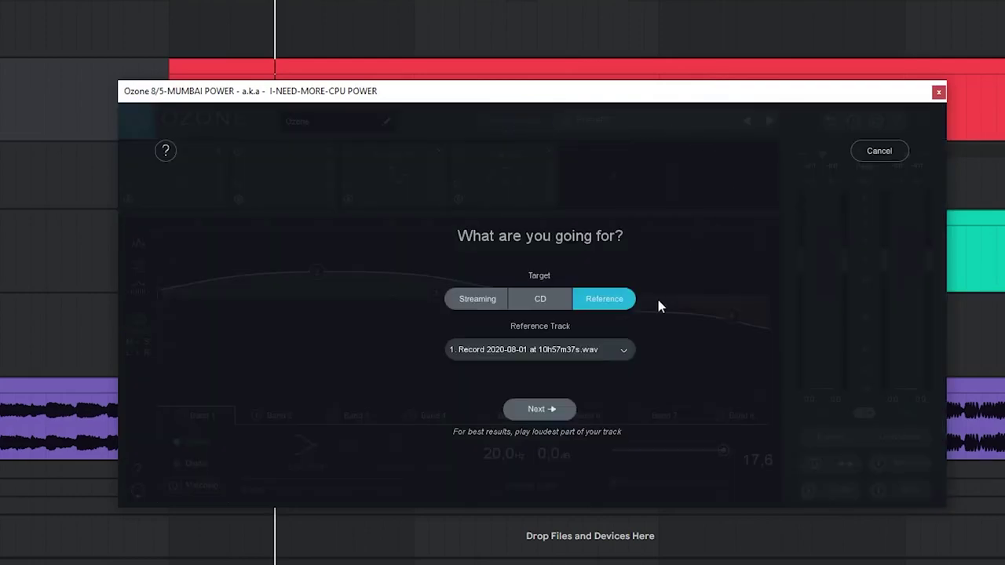
click(895, 152)
click(901, 468)
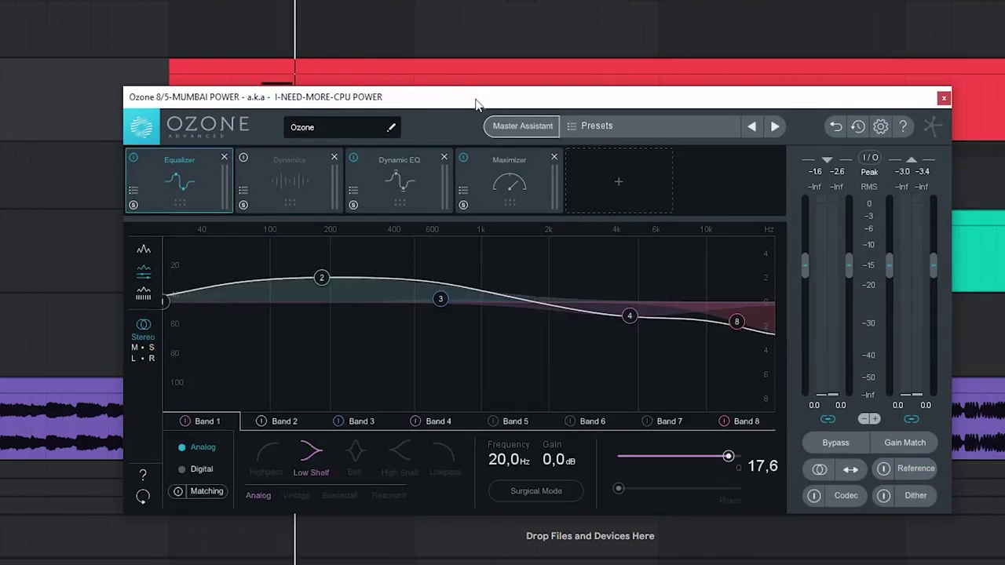
drag(476, 100, 516, 131)
click(562, 154)
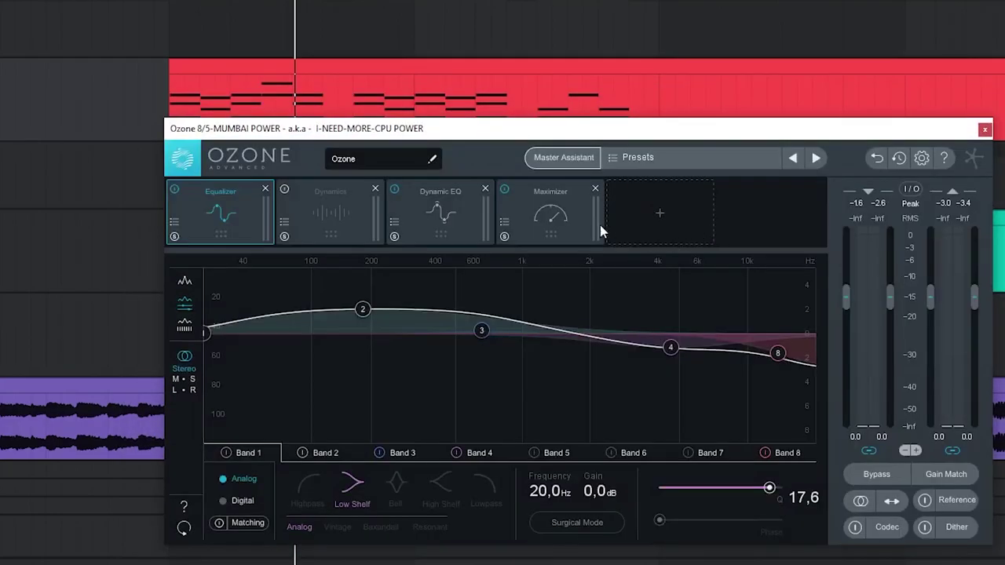
Review the Maximizer, Dynamic EQ, Dynamics and Equalizer modules in Ozone 8
click(562, 220)
click(452, 225)
click(337, 221)
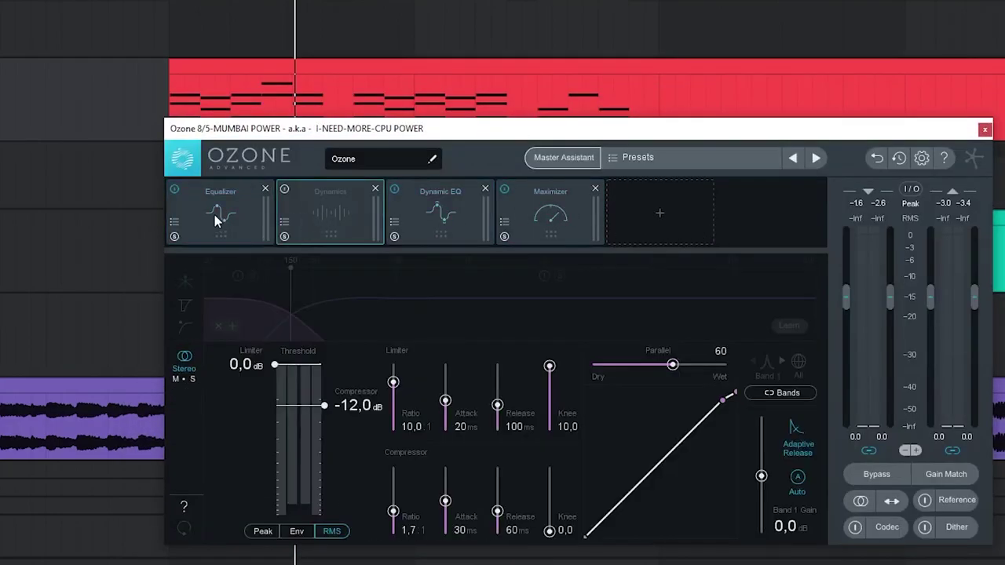
click(218, 222)
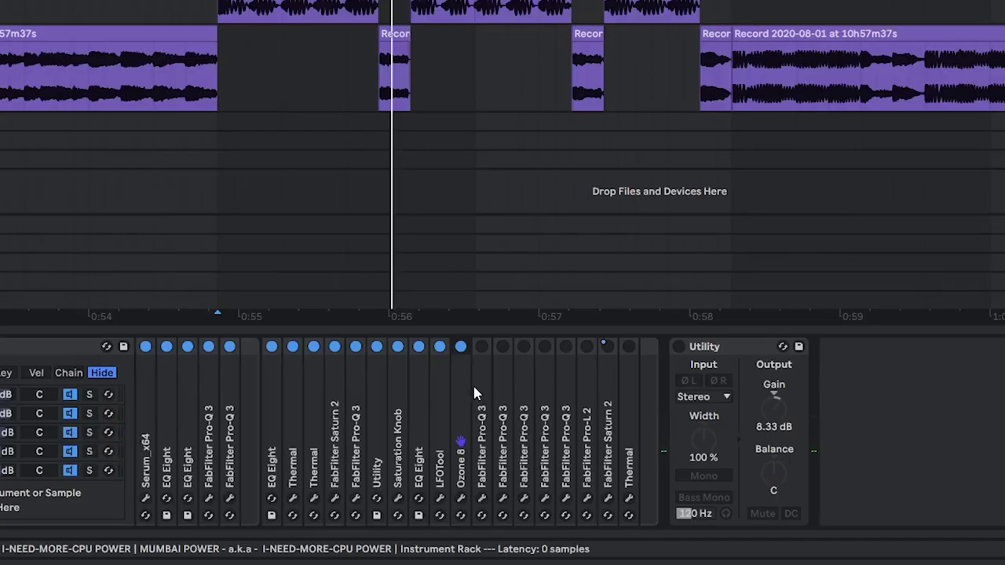
Compare the drop with the first FabFilter Pro-Q 3 after Ozone 8 bypassed and active, leaving it switched on
click(482, 348)
click(481, 347)
key(space)
key(space)
click(481, 347)
key(space)
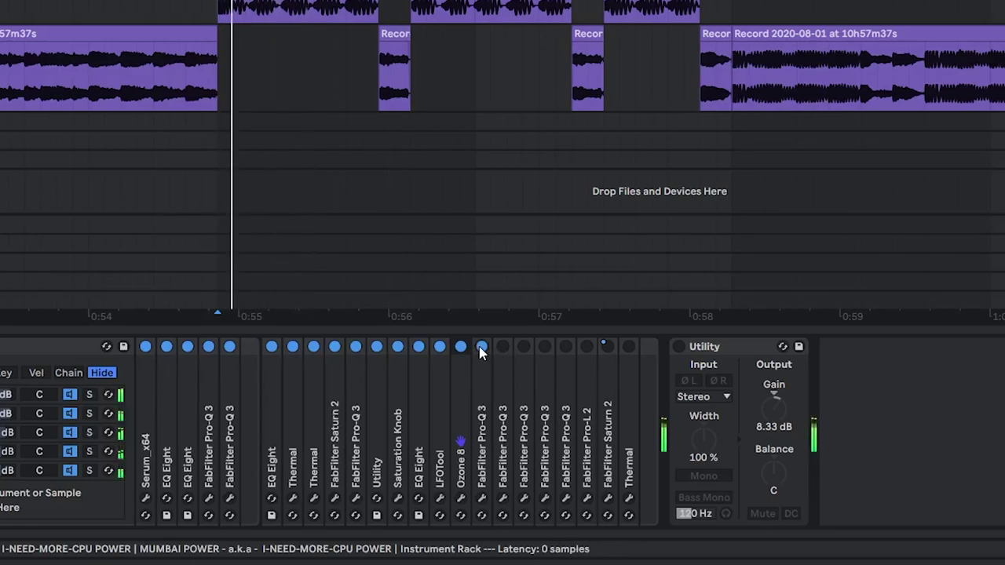
Switch on the remaining four FabFilter Pro-Q 3 equalizers and the FabFilter Pro-L 2 during playback
click(502, 348)
click(523, 348)
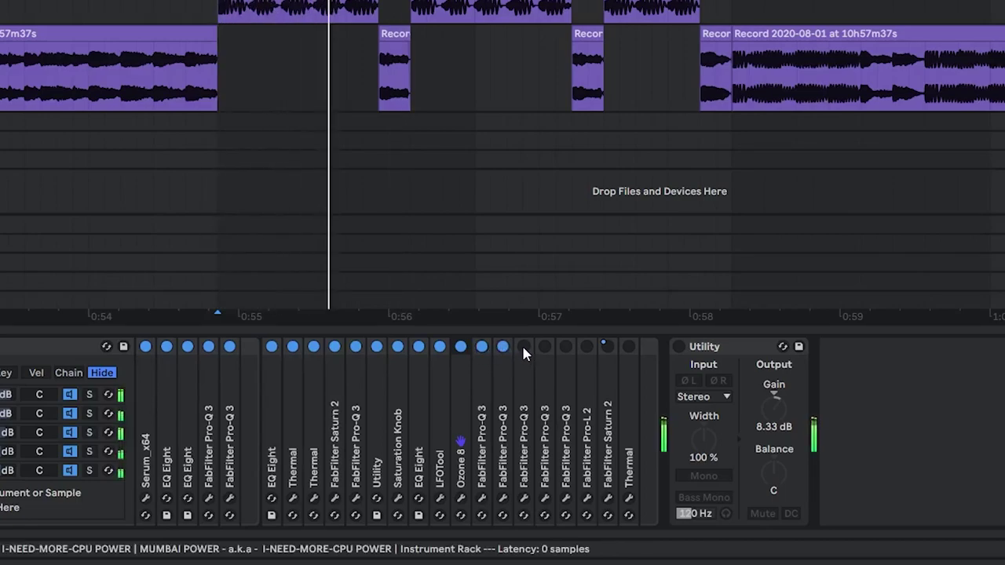
click(543, 346)
click(565, 346)
click(585, 347)
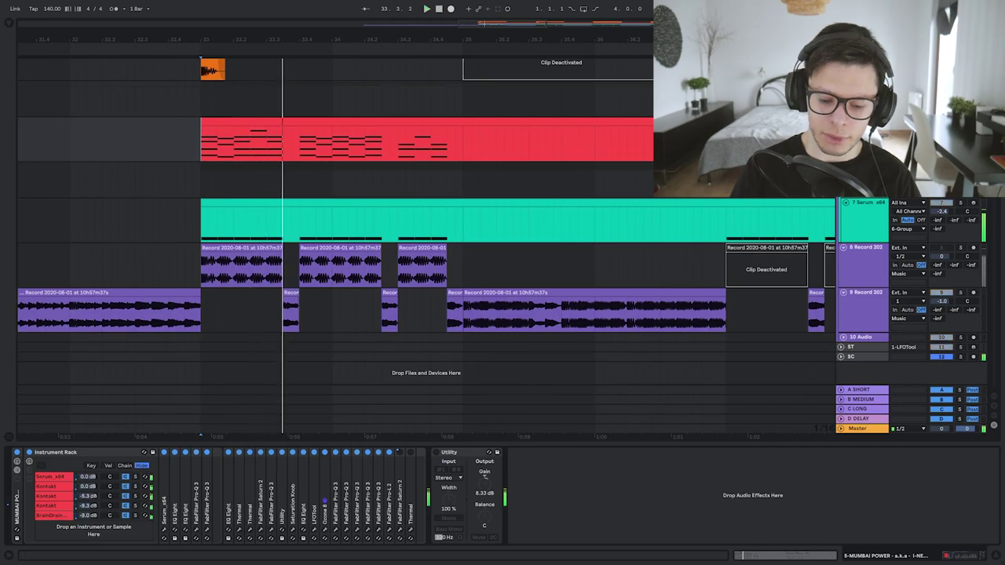
Delete the second FabFilter Saturn 2, located after Pro-L 2, and play the chord track from bar 33
click(400, 532)
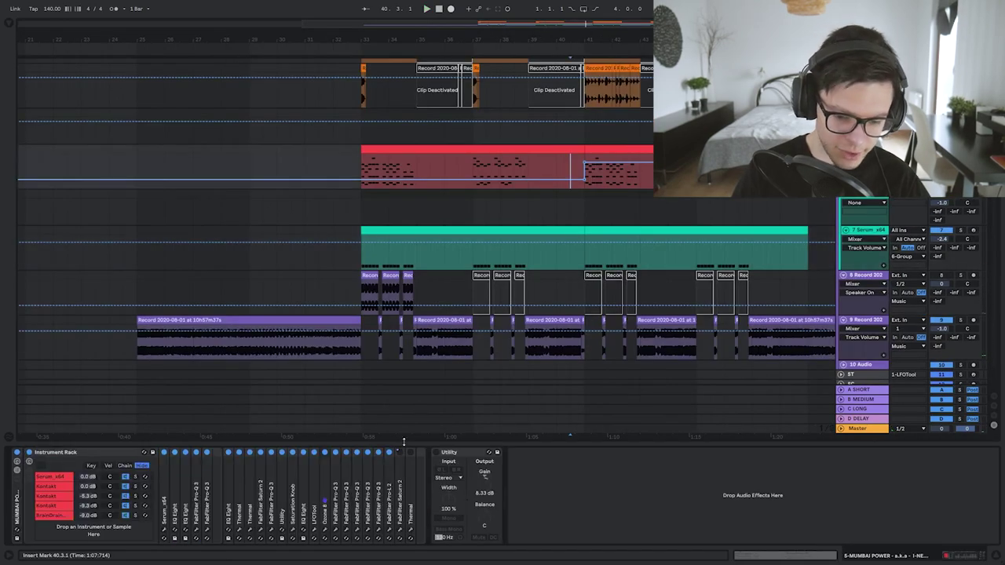
click(594, 256)
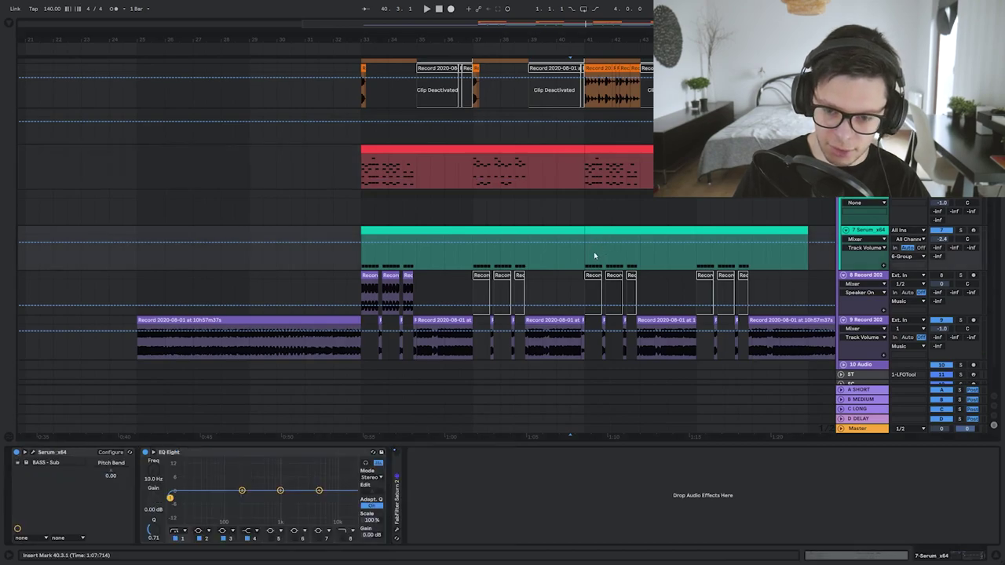
click(579, 176)
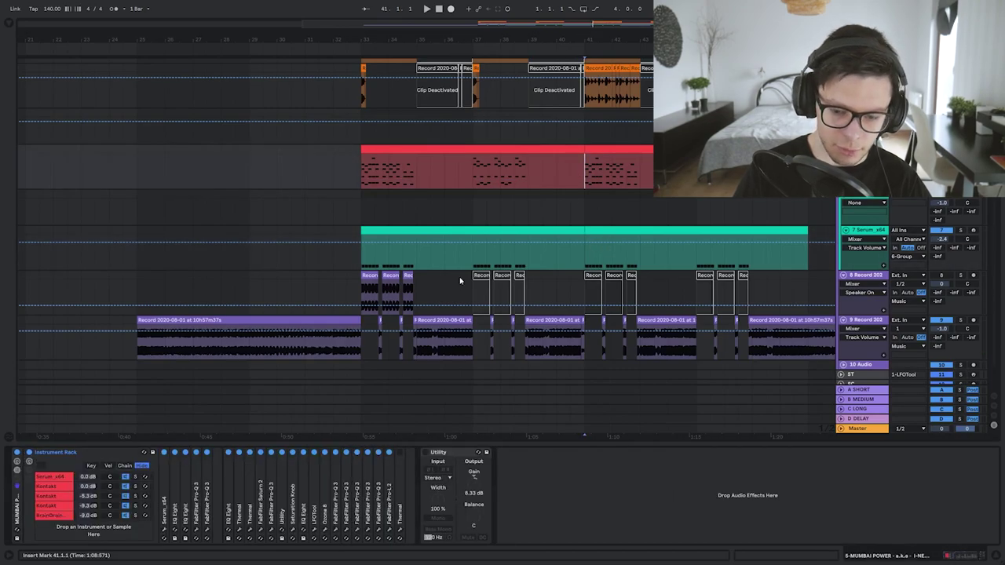
click(388, 149)
key(space)
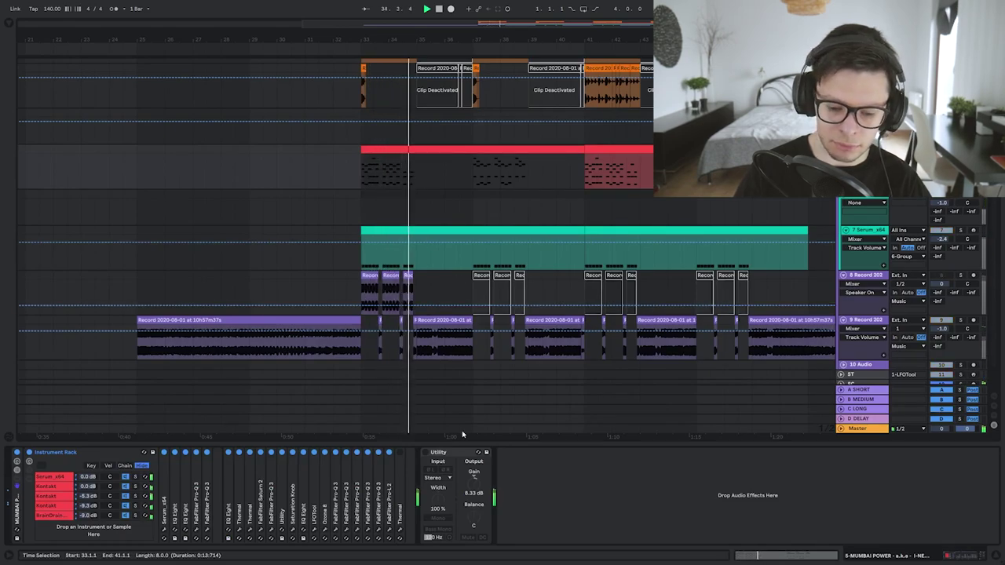
Switch on the last Thermal, view its HOLY HOLY preset while the drop plays, and close its window
click(608, 499)
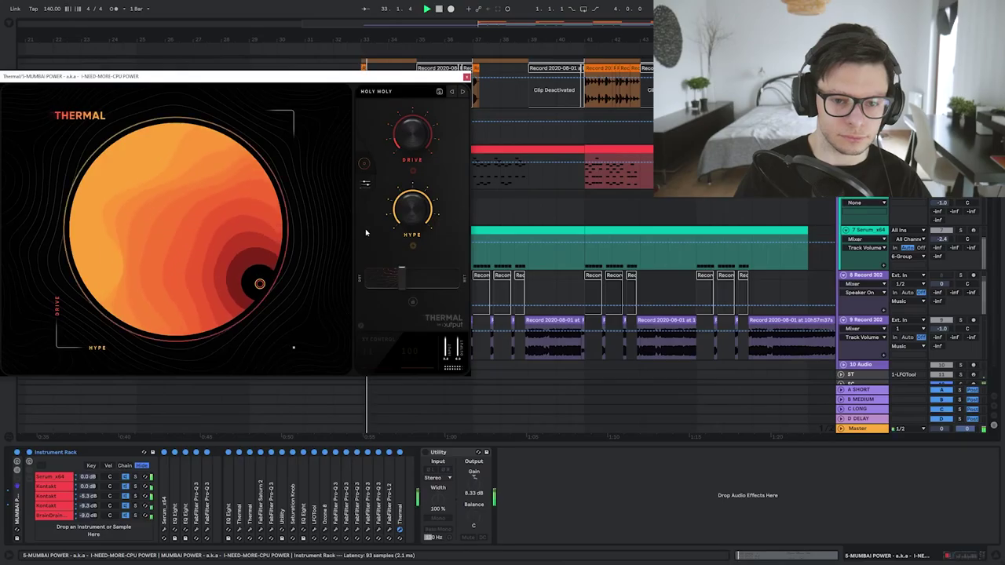
click(469, 77)
click(492, 319)
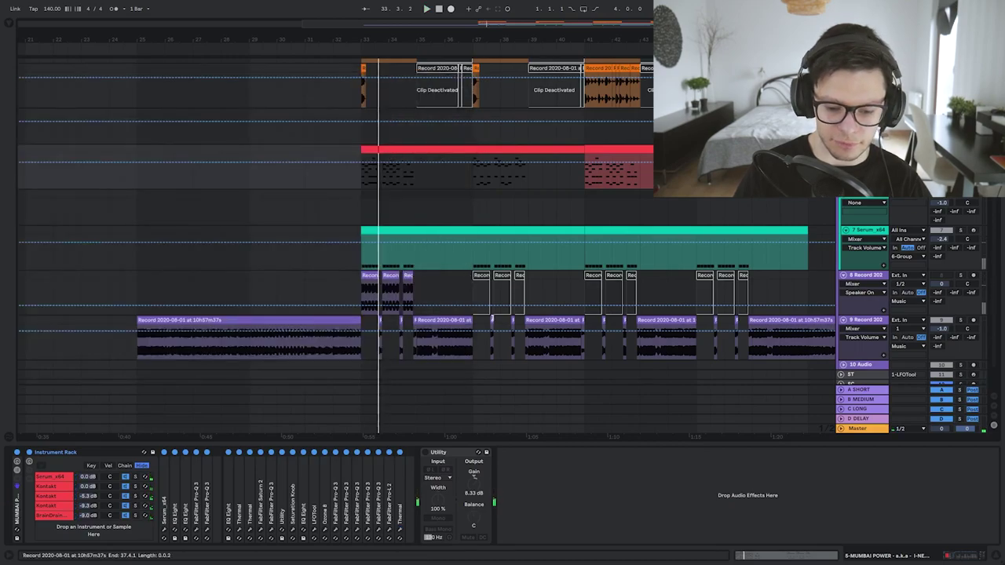
Delete the final Utility and compare the chords from bar 33 with the original recording soloed on track 8
click(460, 455)
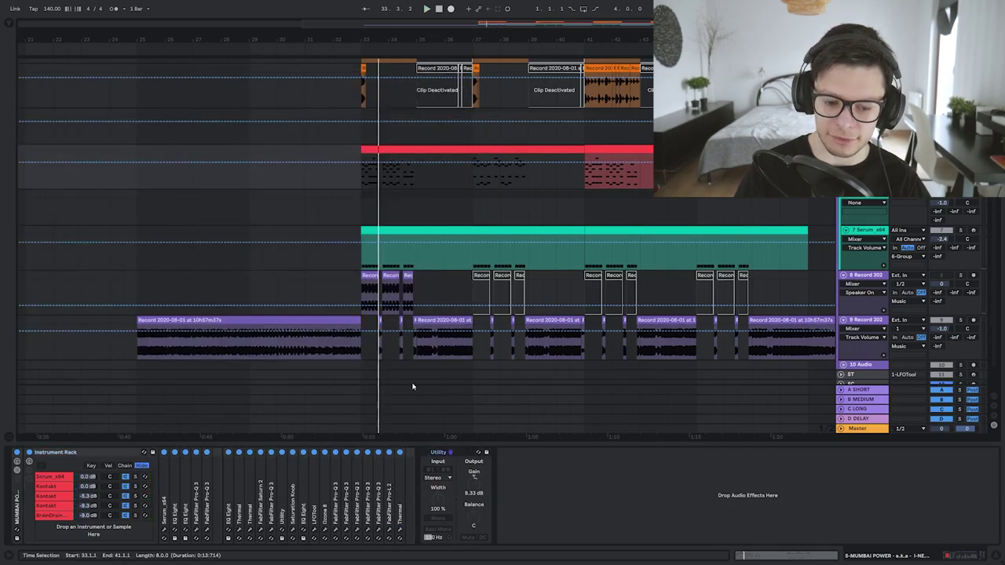
key(Delete)
key(space)
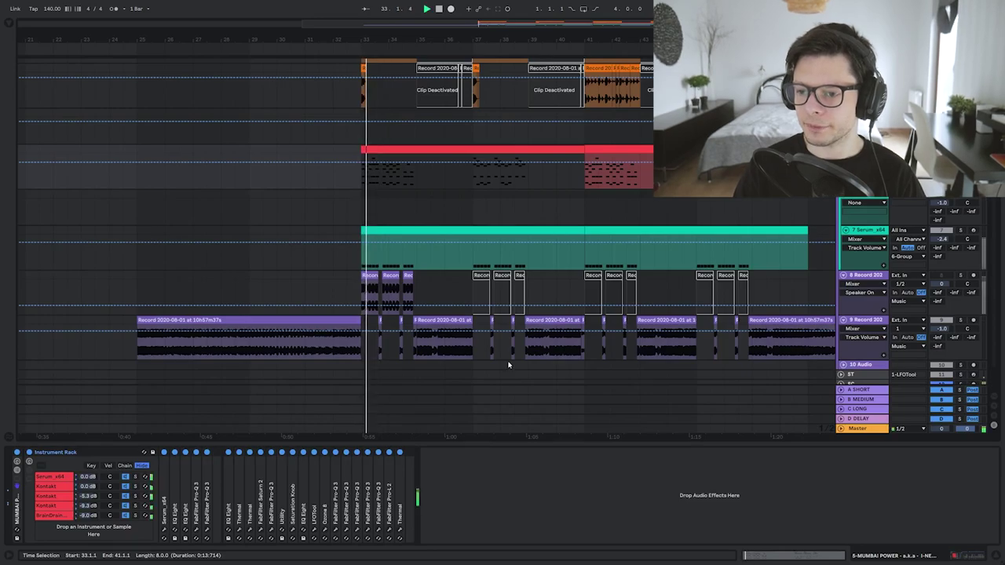
key(space)
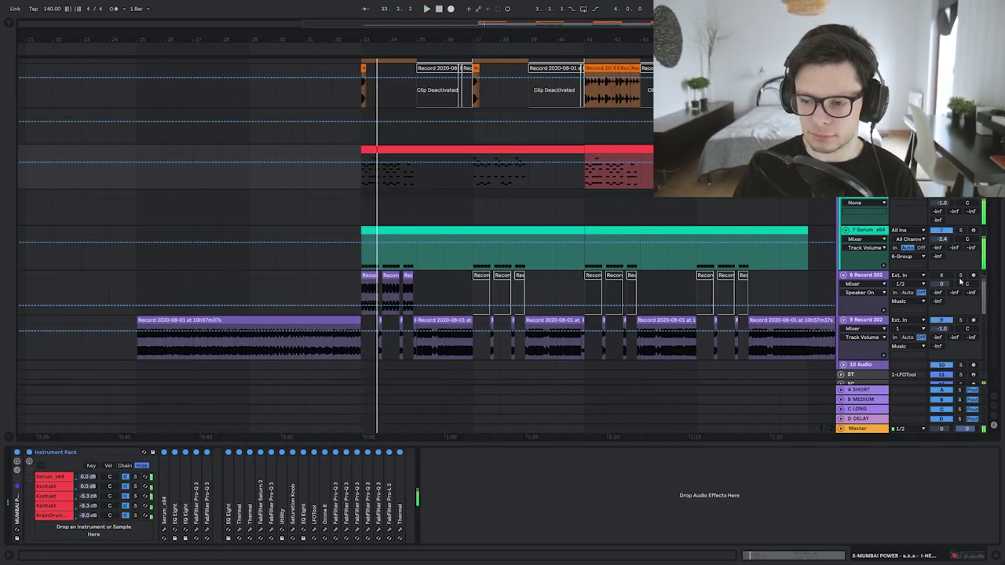
click(960, 275)
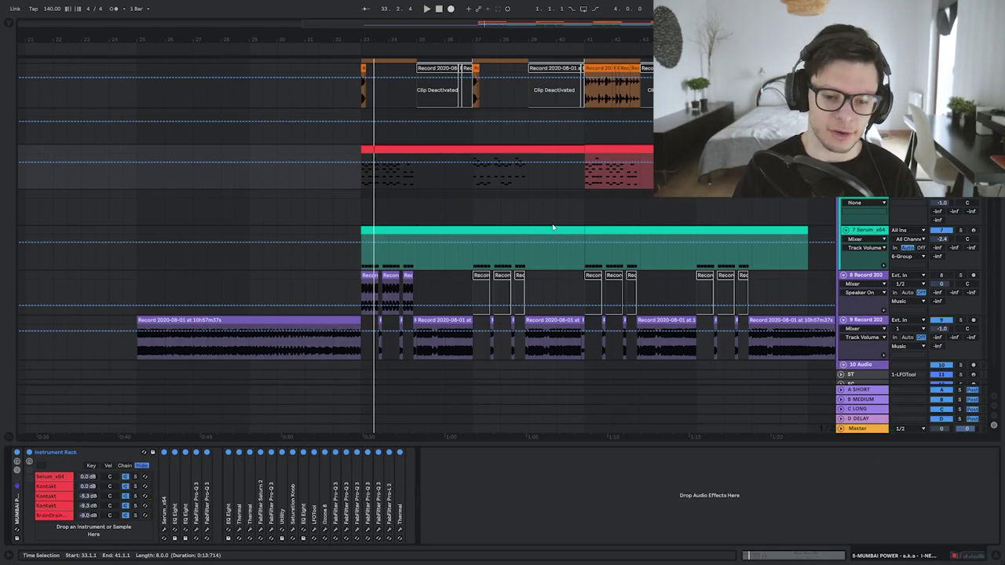
Locate the sub-bass clip on track 7 and review its Serum BASS - Sub patch on the effects and oscillator pages
scroll(369, 259, up, 5)
drag(506, 263, 492, 263)
scroll(492, 266, down, 4)
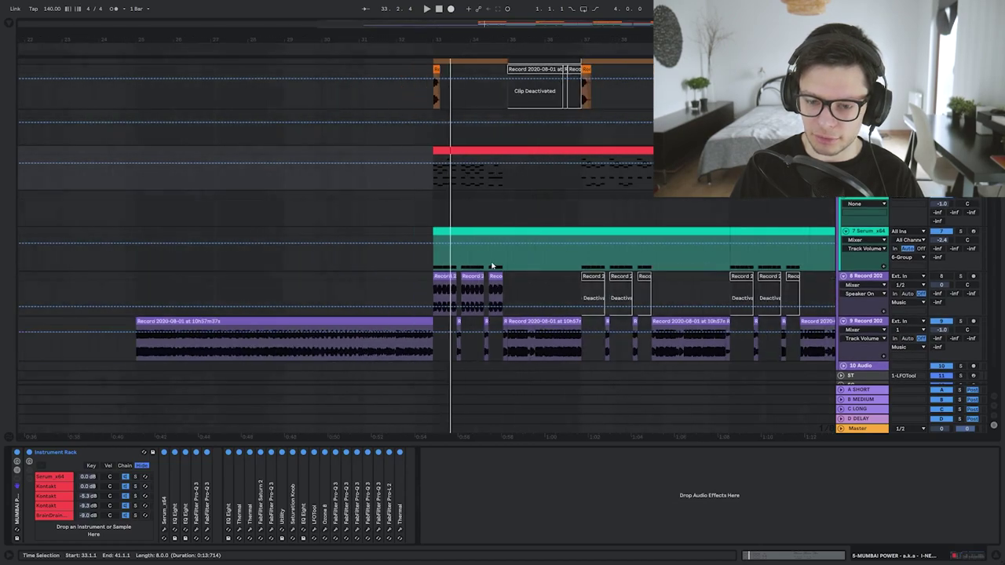
scroll(492, 267, up, 5)
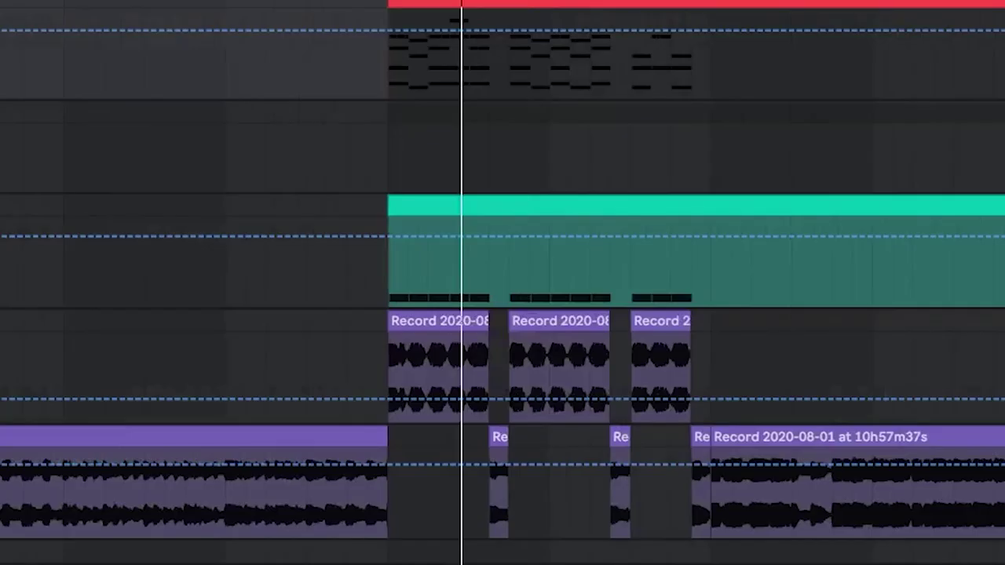
click(583, 199)
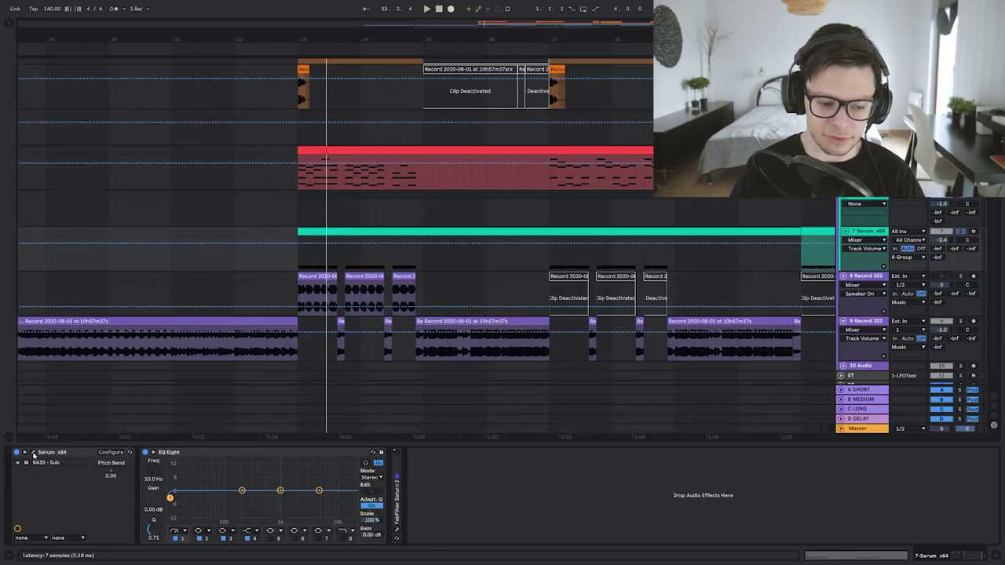
click(33, 453)
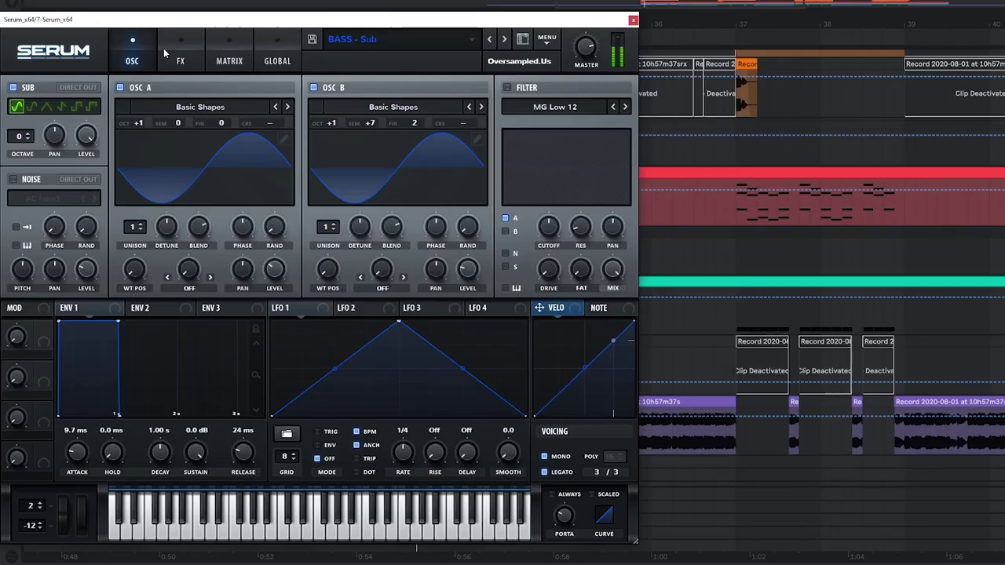
click(134, 67)
click(98, 67)
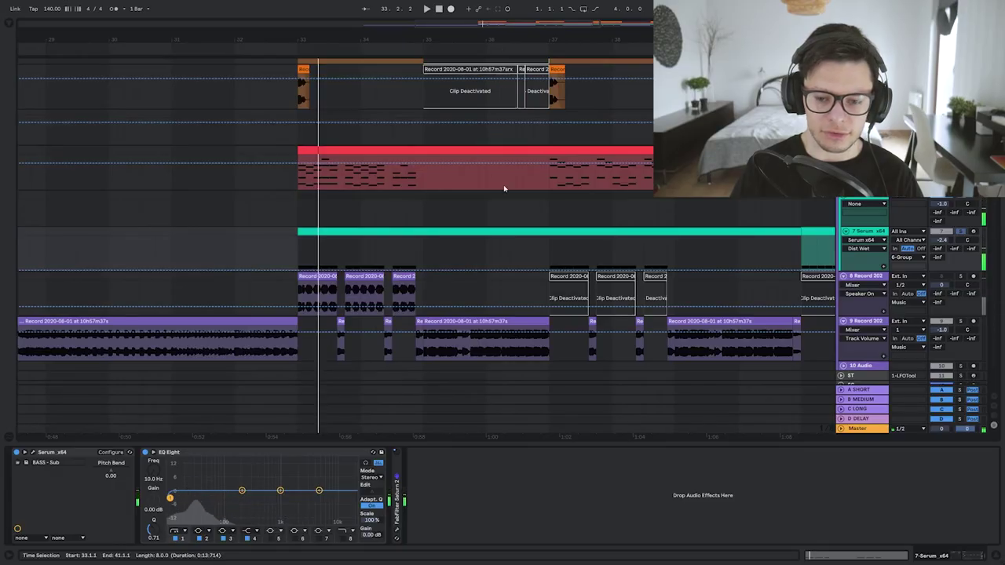
Play the soloed sub-bass on track 7 from bar 41 and view its FabFilter Saturn 2 settings
scroll(503, 173, right, 3)
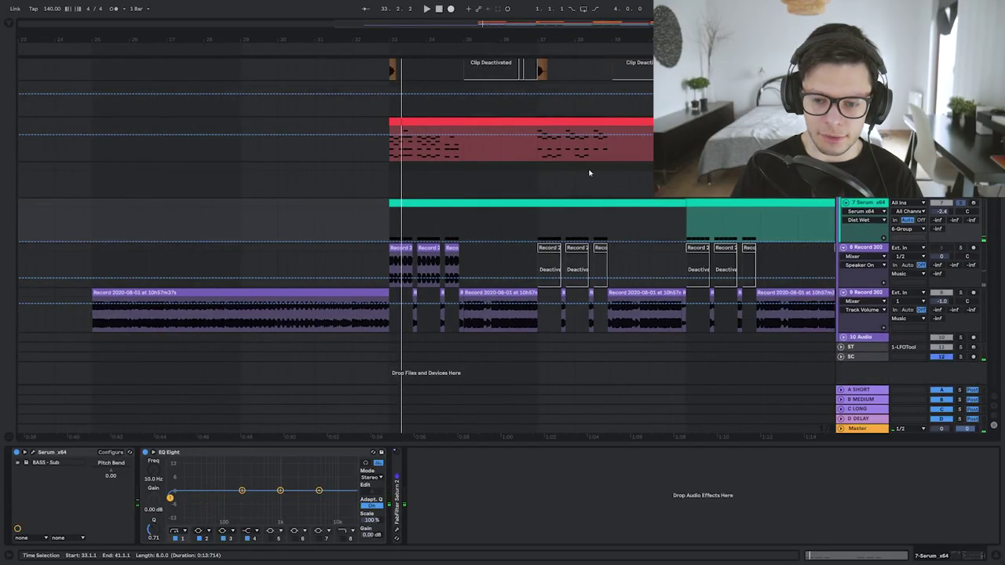
drag(490, 147, 493, 147)
click(522, 178)
key(space)
click(524, 229)
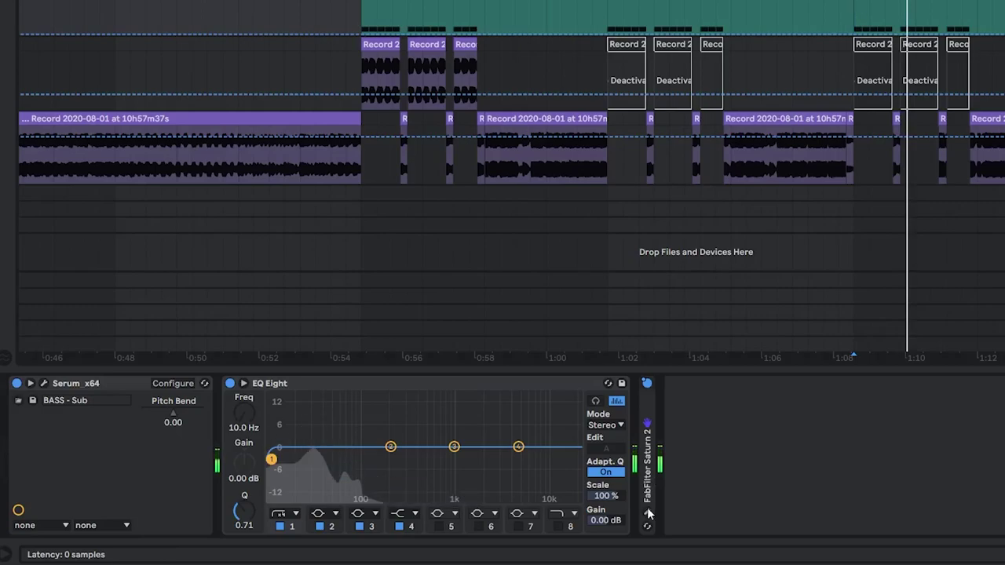
click(395, 528)
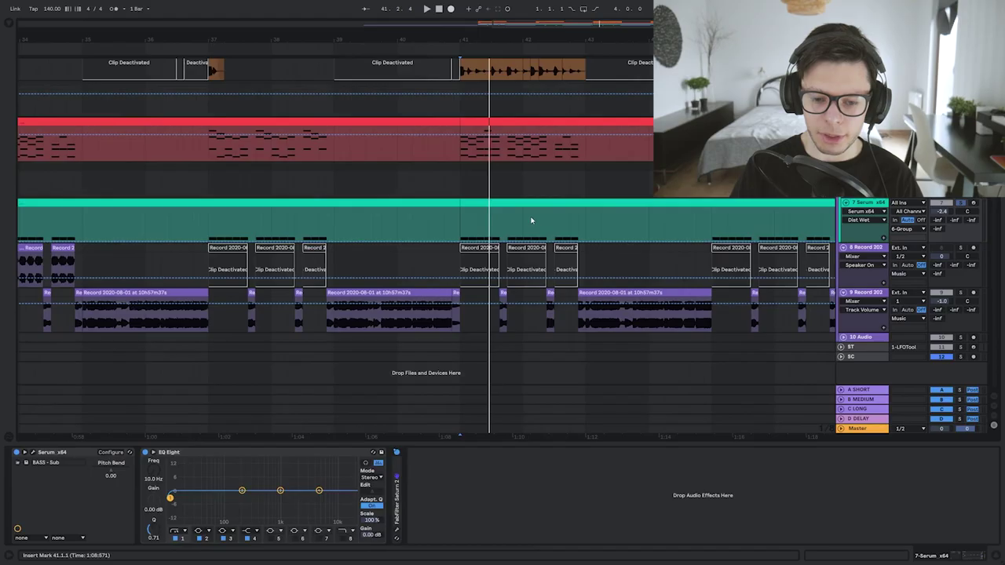
Close the Saturn 2 window and play the full drop from bar 41 with the sub-bass no longer soloed
scroll(448, 233, down, 3)
drag(583, 229, 560, 223)
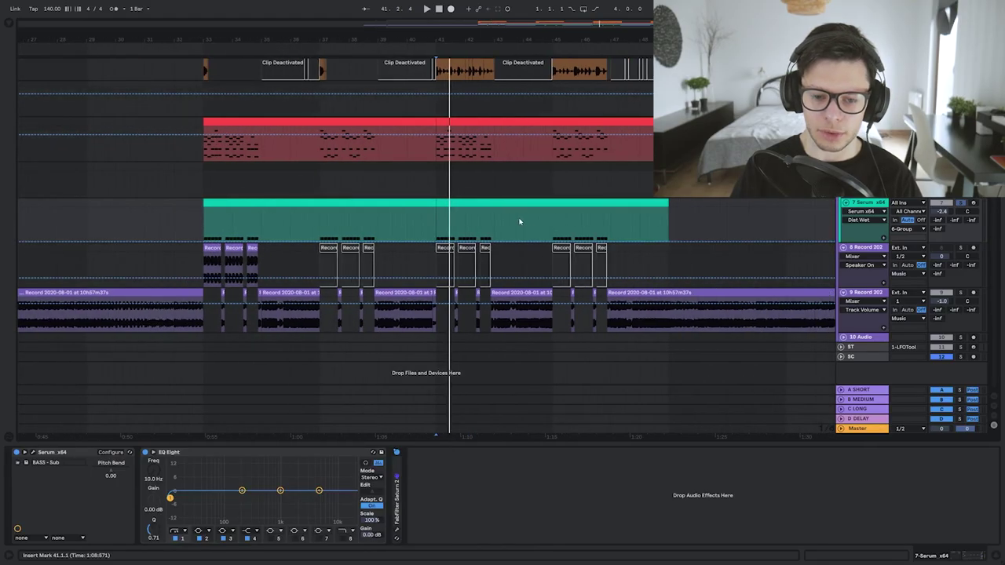
scroll(521, 222, down, 2)
scroll(526, 217, down, 6)
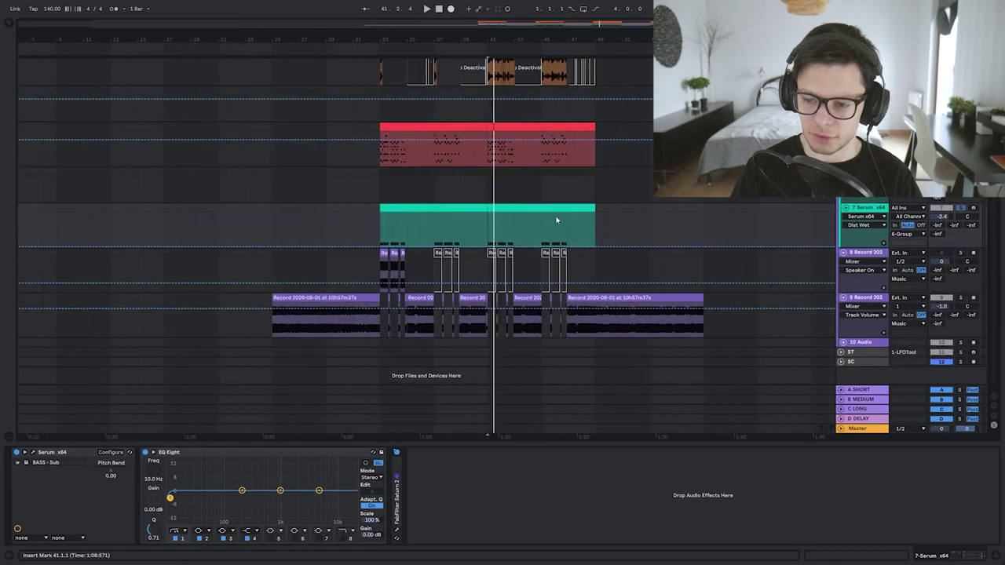
key(space)
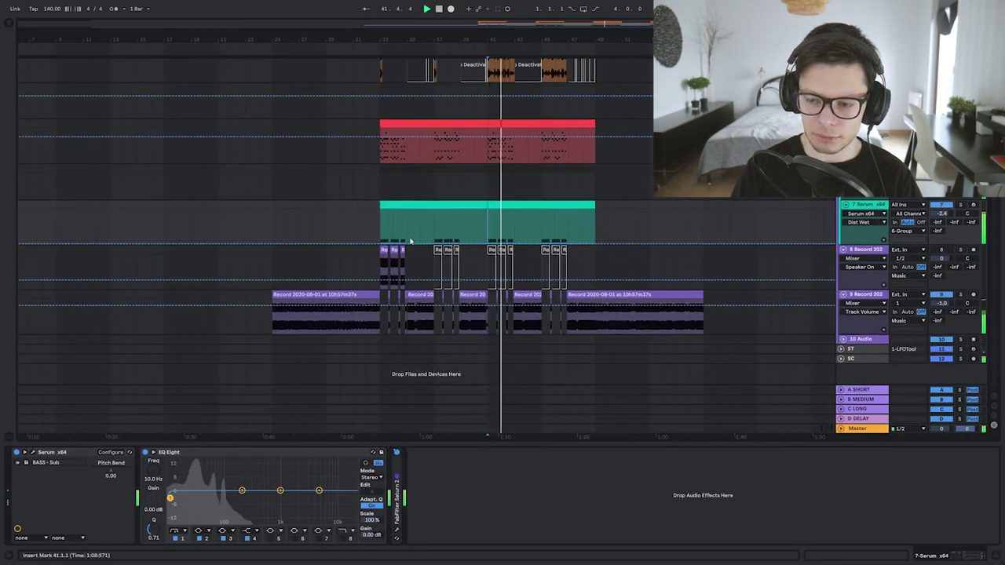
scroll(476, 218, up, 5)
scroll(493, 206, up, 1)
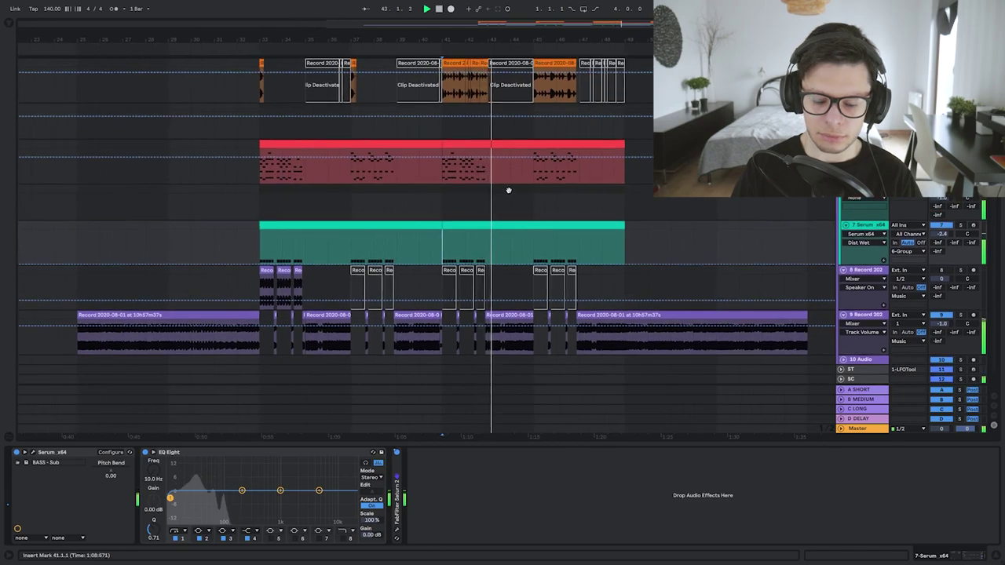
scroll(498, 215, up, 3)
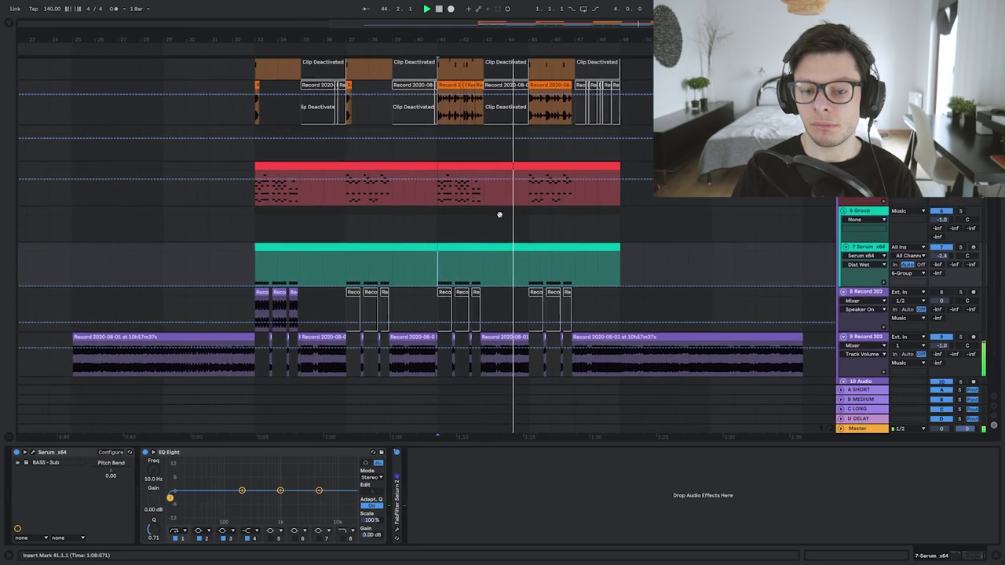
Locate the orange audio clips on track 3 and play them soloed from bar 41
drag(497, 275, 497, 294)
key(plus)
drag(372, 213, 592, 211)
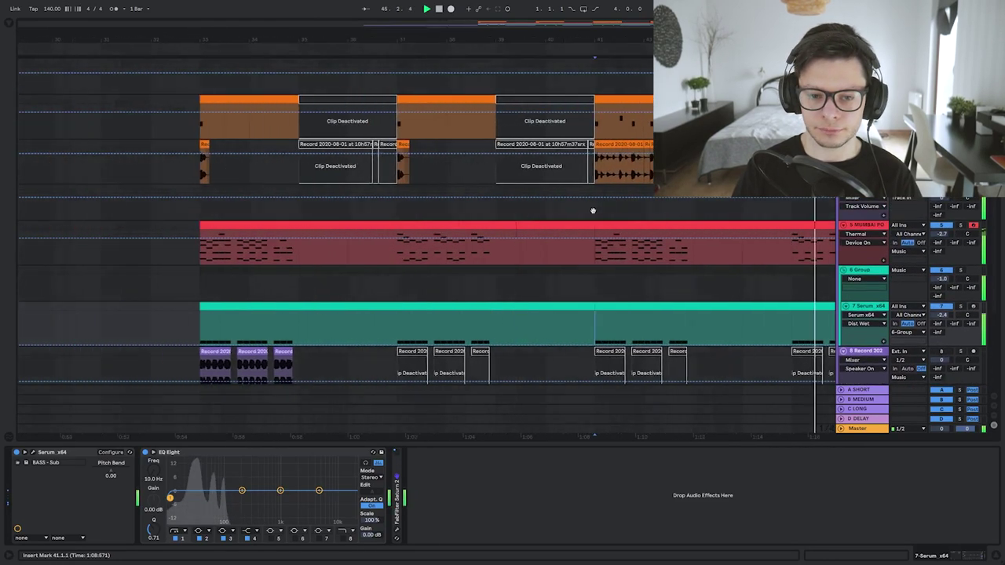
key(minus)
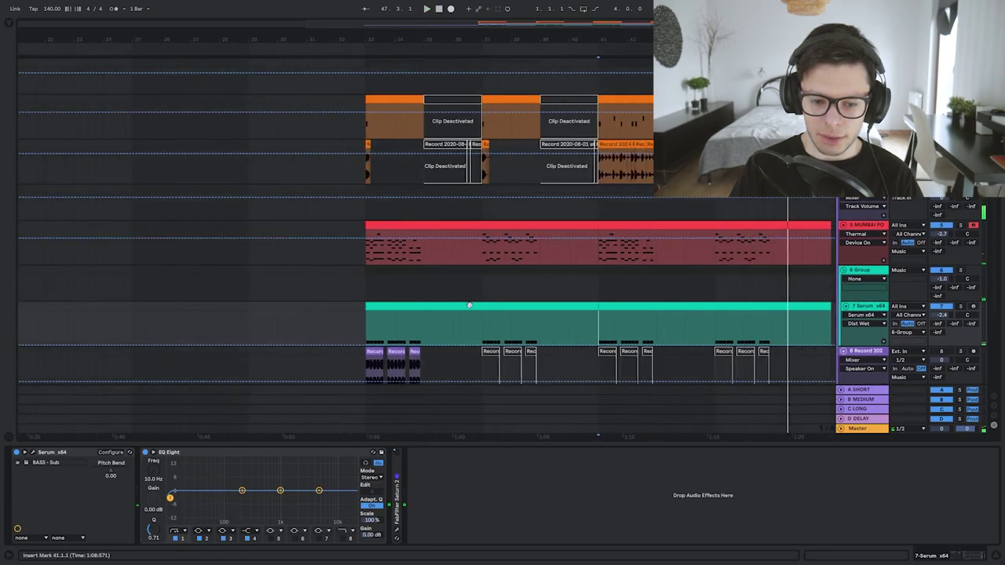
drag(468, 304, 434, 302)
click(323, 161)
key(space)
scroll(338, 161, up, 5)
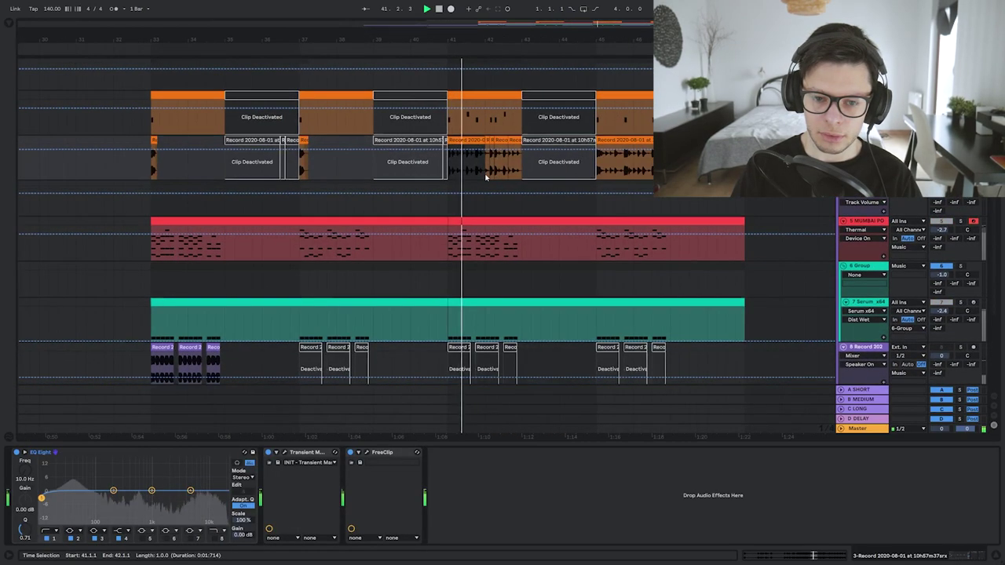
scroll(471, 165, up, 3)
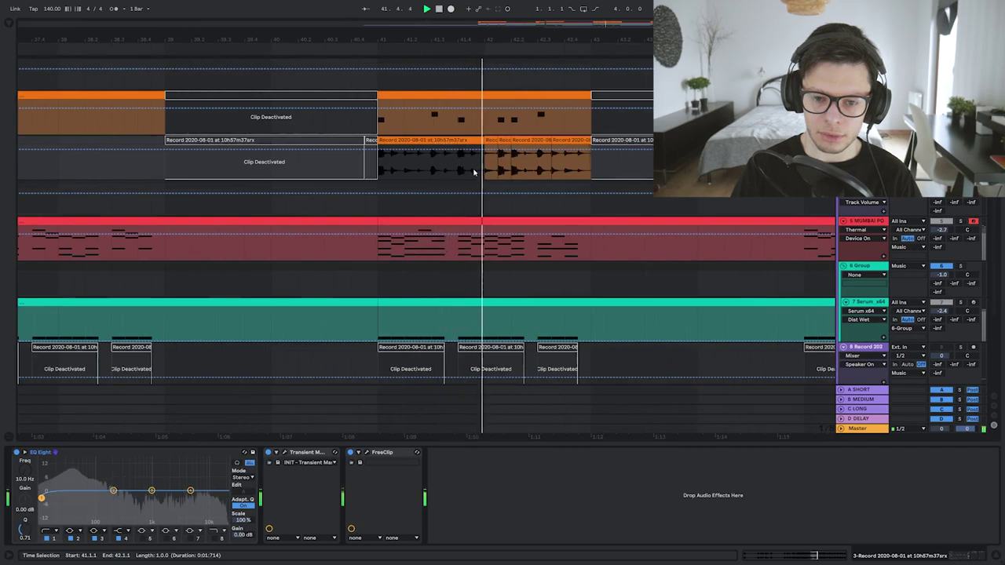
scroll(455, 165, down, 3)
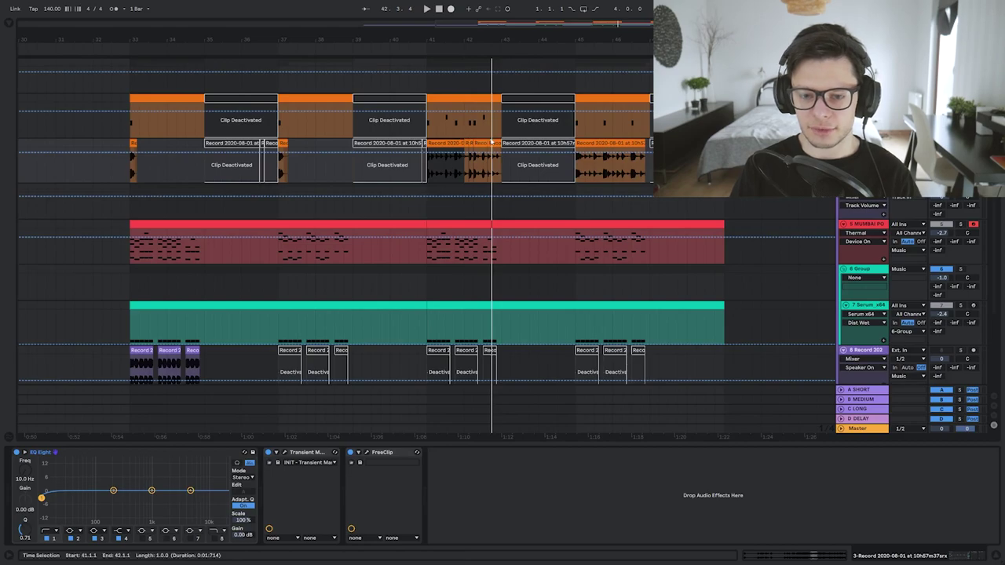
Examine the cut audio clips on track 3 from bar 41 and play them from 41.3.4
scroll(471, 170, up, 3)
click(424, 144)
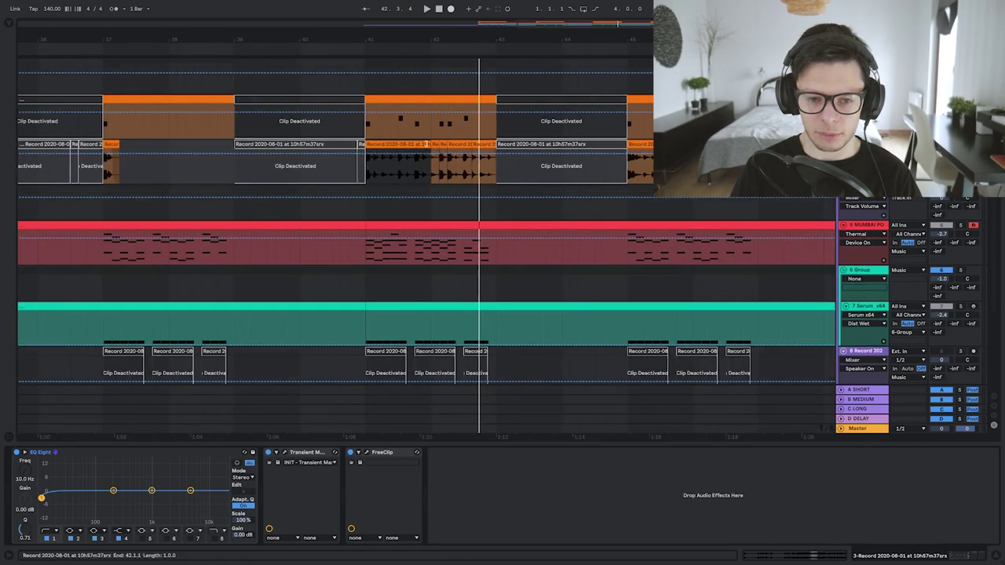
click(419, 143)
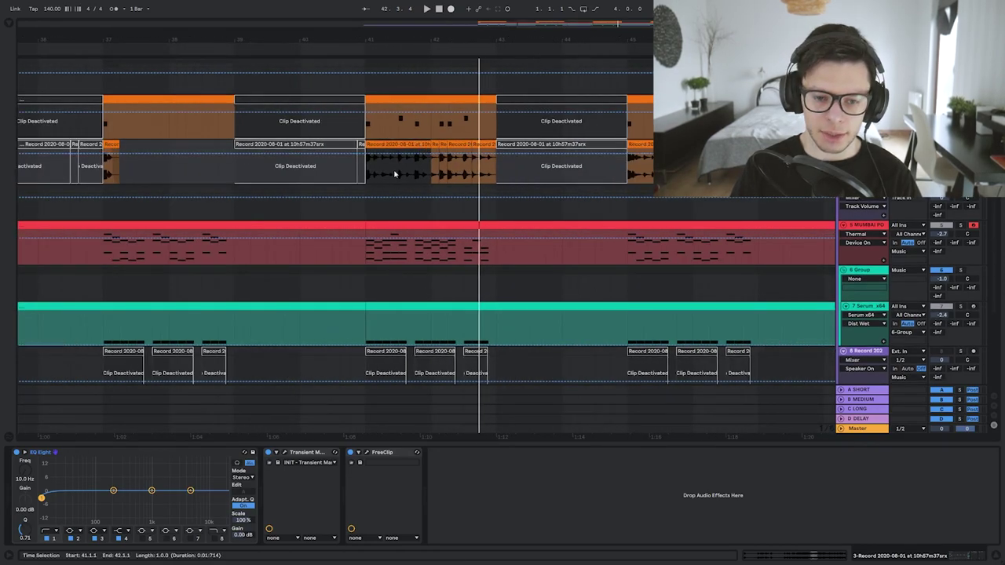
scroll(375, 172, down, 3)
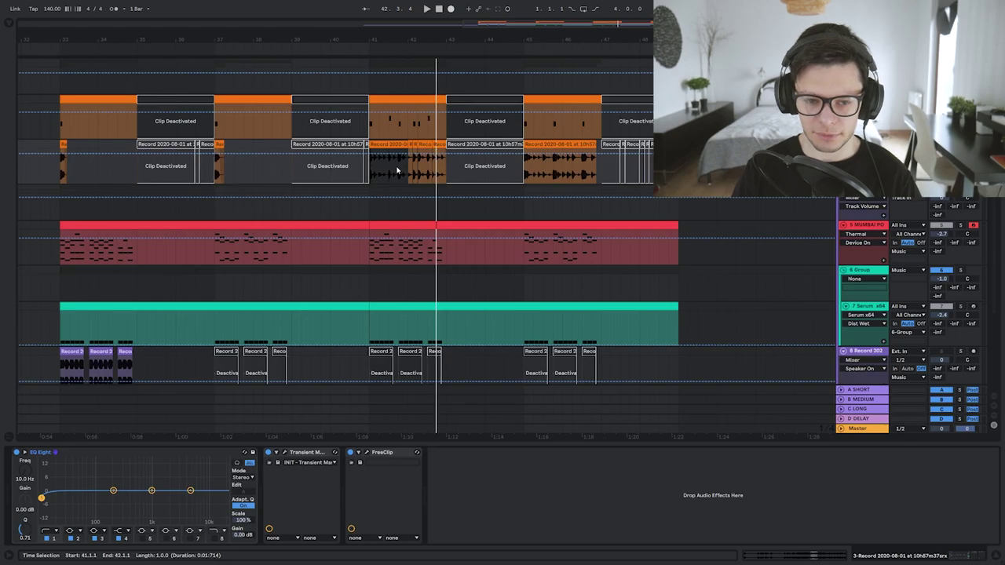
key(space)
scroll(396, 171, up, 5)
click(395, 180)
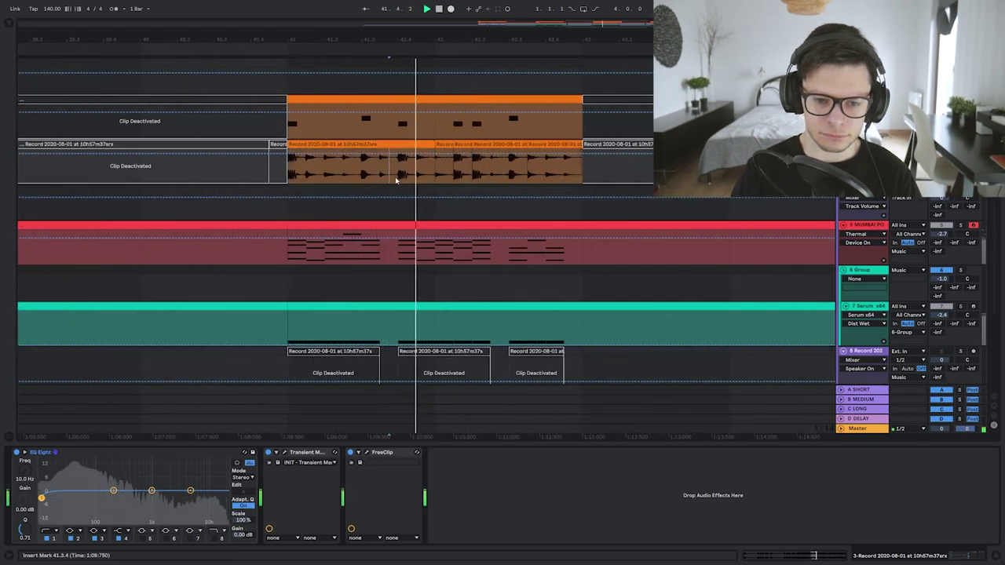
Reactivate Transient Master and FreeClip on track 3 one by one, viewing each plug-in while comparing playback from bar 41
scroll(385, 180, down, 3)
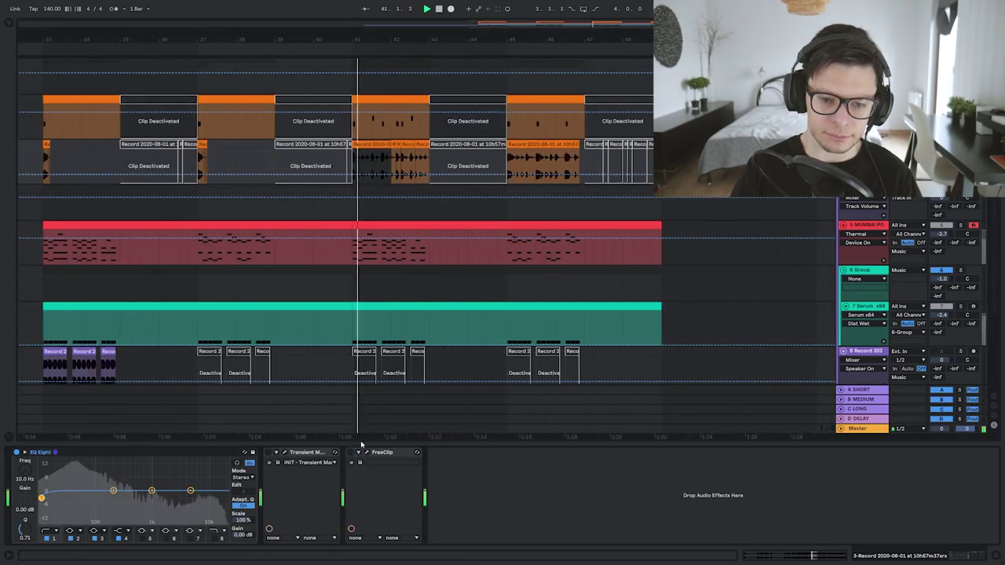
click(283, 452)
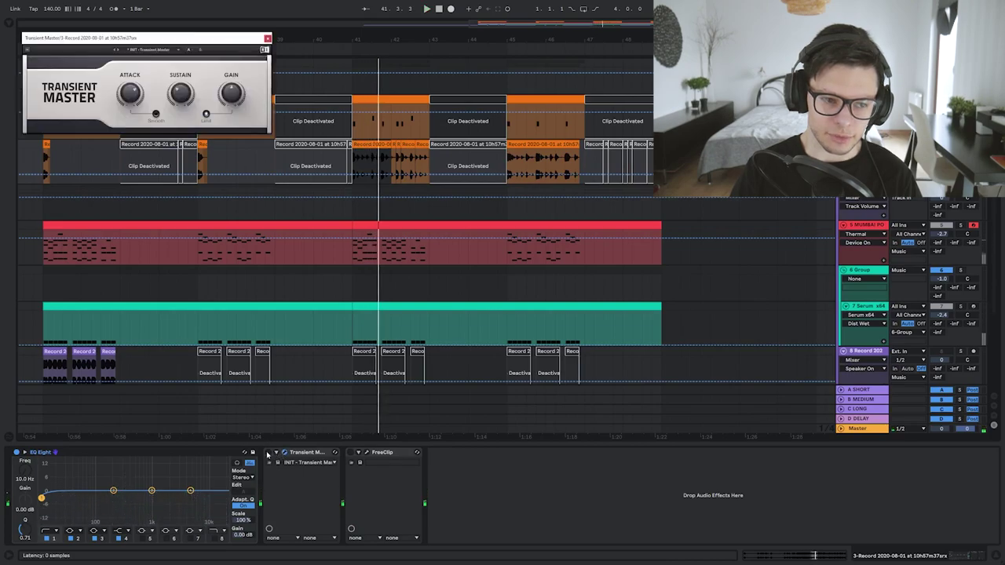
key(space)
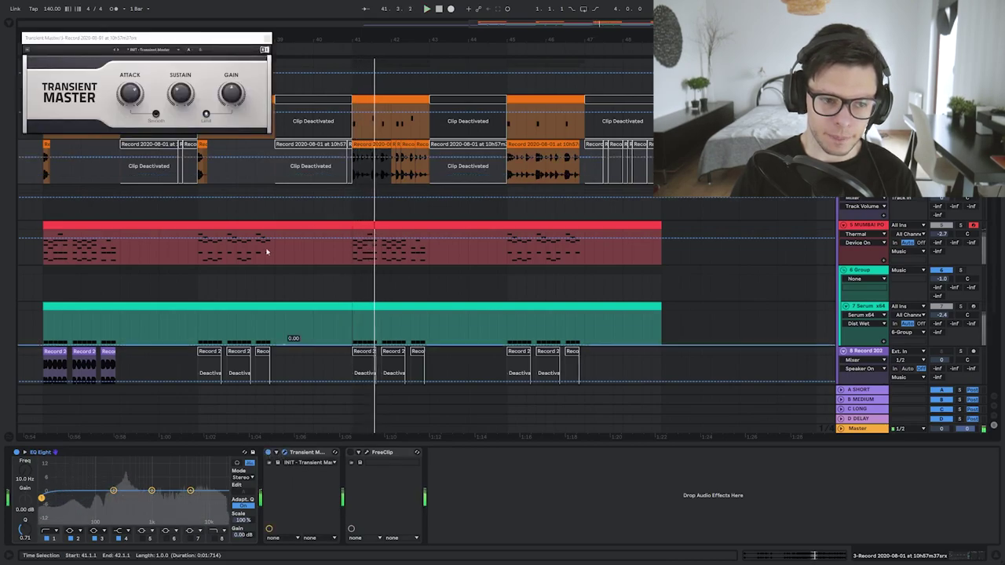
click(285, 453)
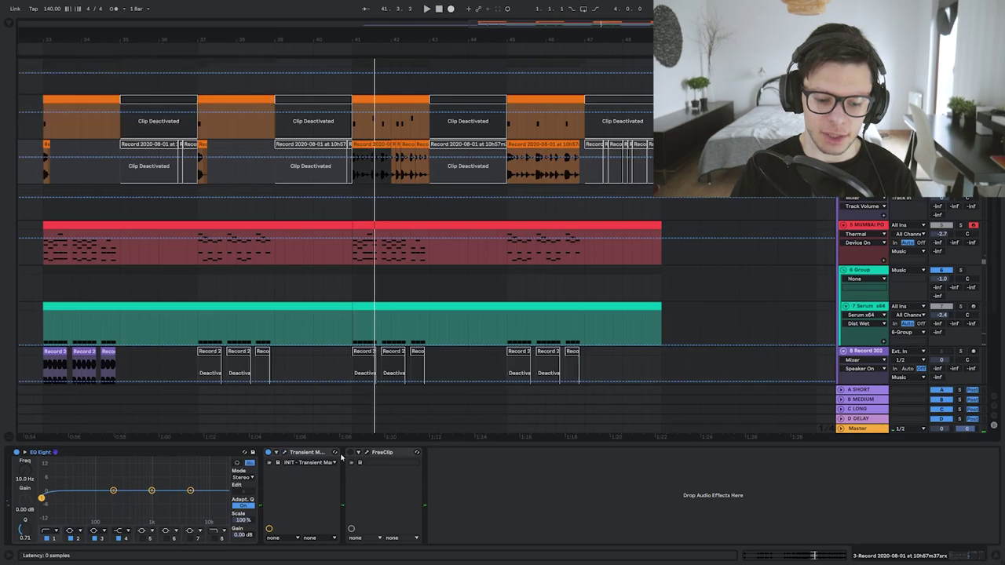
click(365, 453)
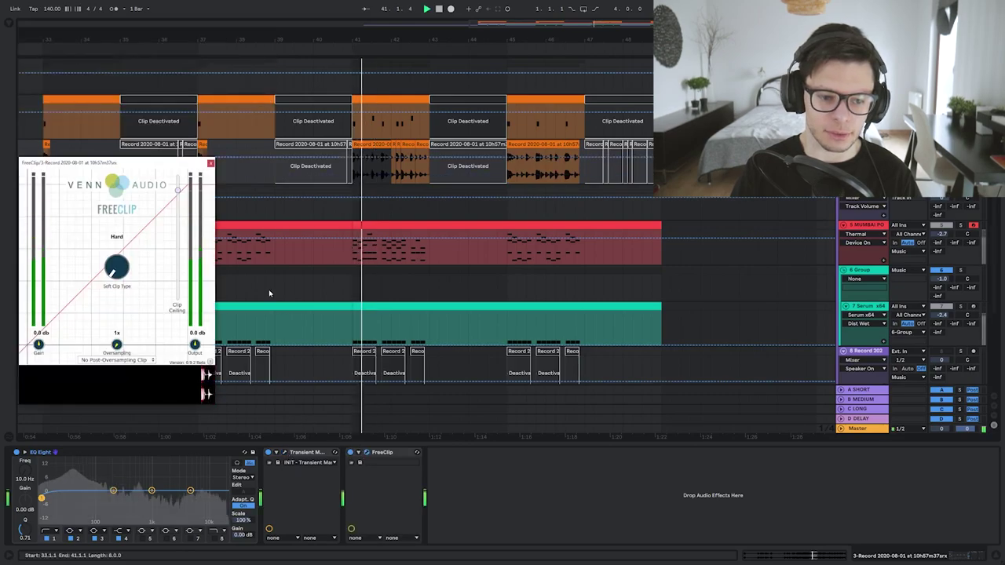
click(365, 453)
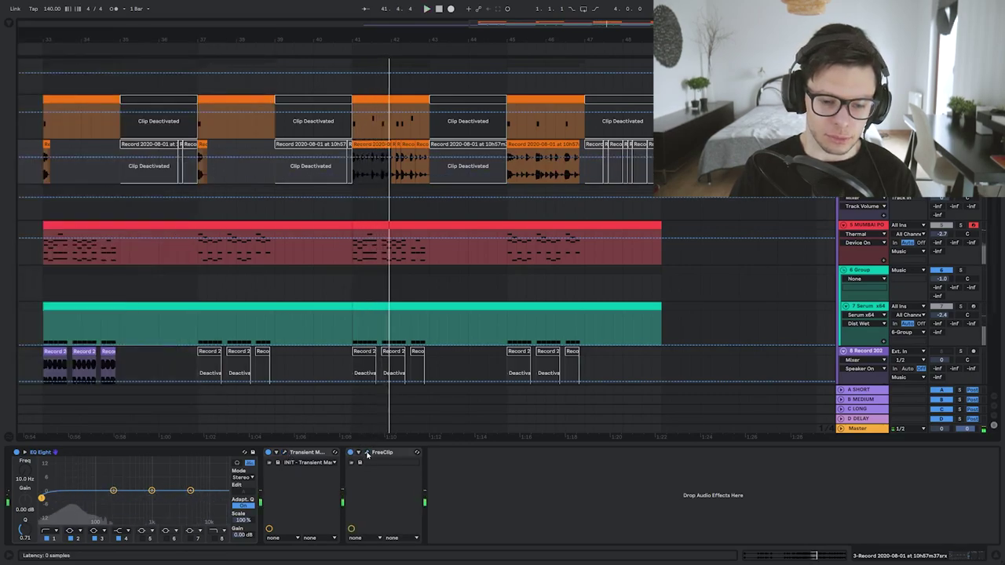
Add an empty chain to the chord track's Instrument Rack and delete it again
ctrl+scroll(450, 213, down, 2)
scroll(463, 130, down, 4)
ctrl+scroll(470, 153, up, 2)
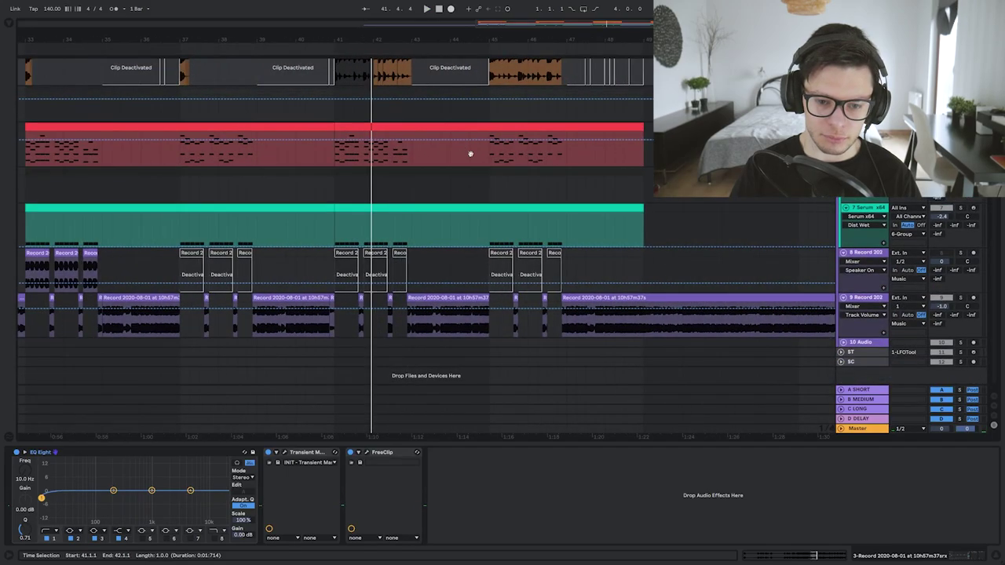
drag(507, 197, 544, 236)
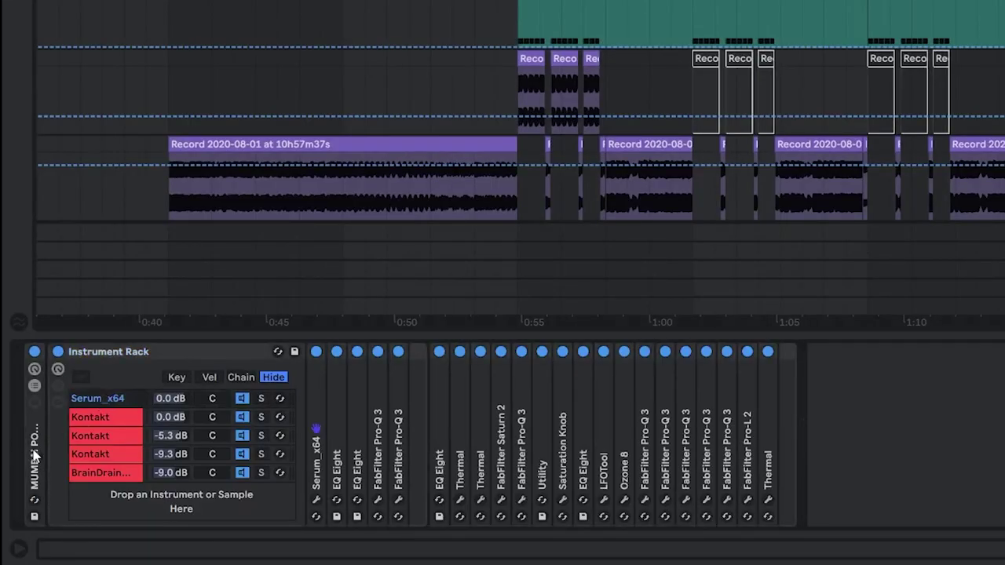
right_click(124, 501)
click(198, 522)
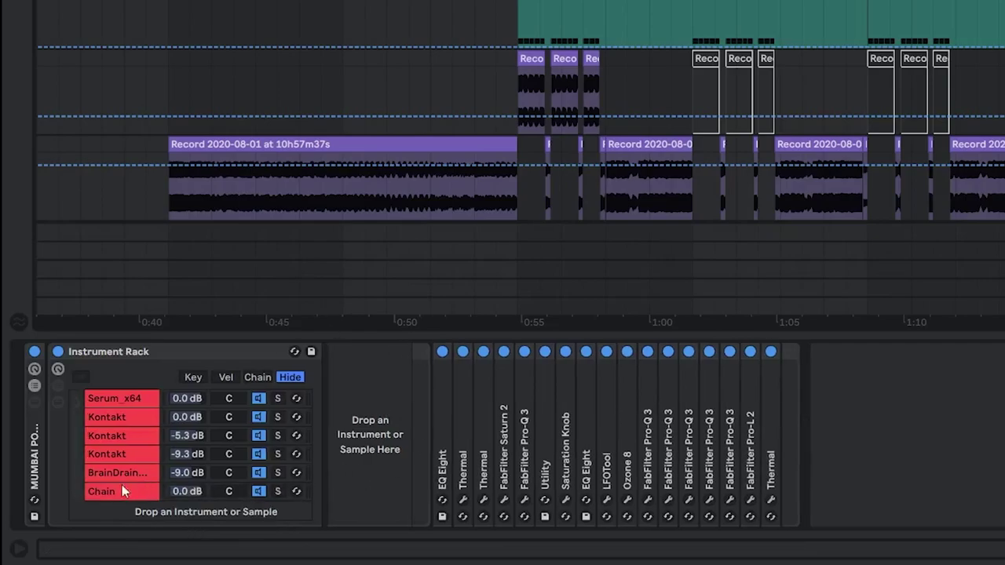
key(Delete)
Review the Kontakt and Serum_x64 chains in the chord track's Instrument Rack and return to the arrangement overview
click(104, 453)
click(109, 434)
click(106, 417)
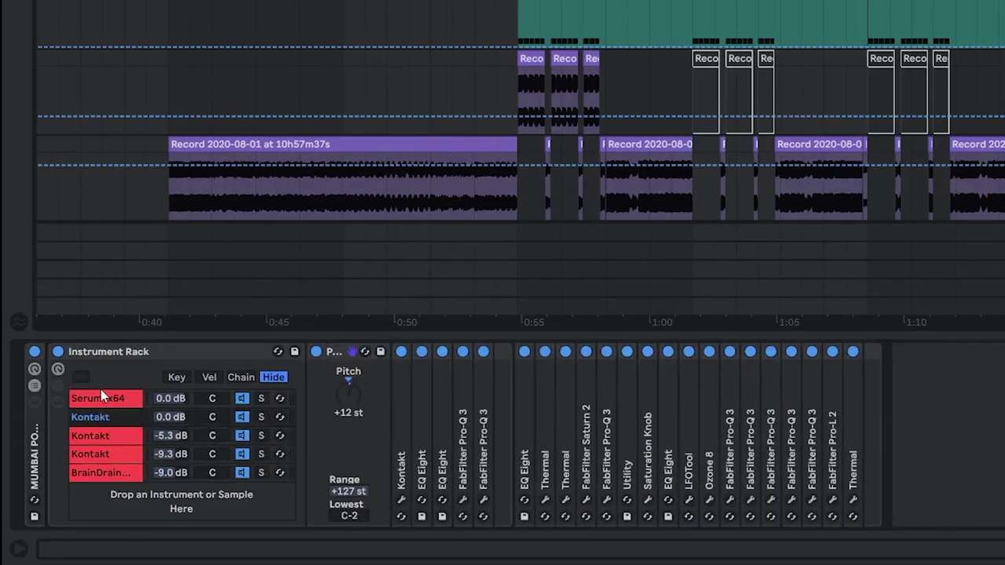
click(102, 398)
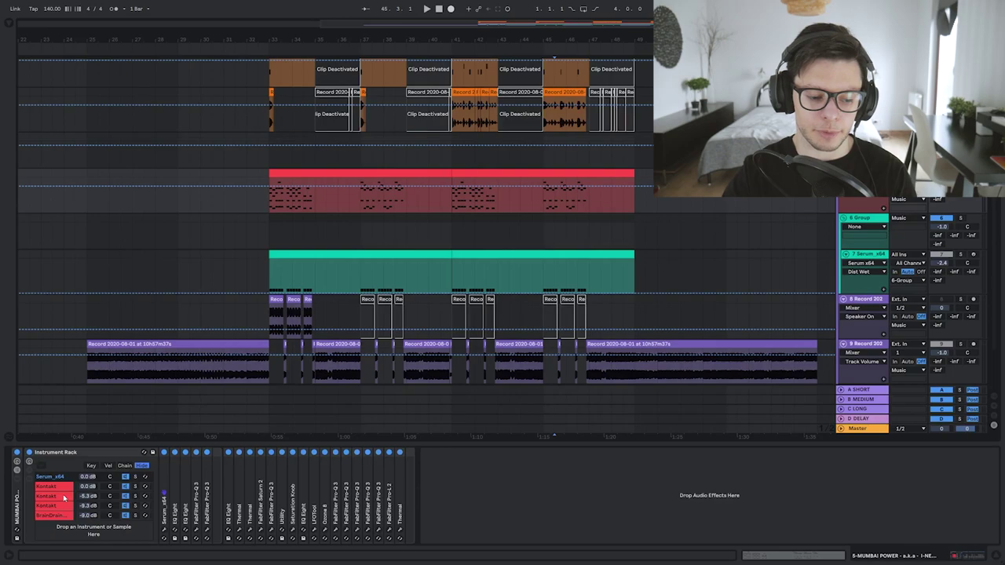
scroll(349, 308, down, 5)
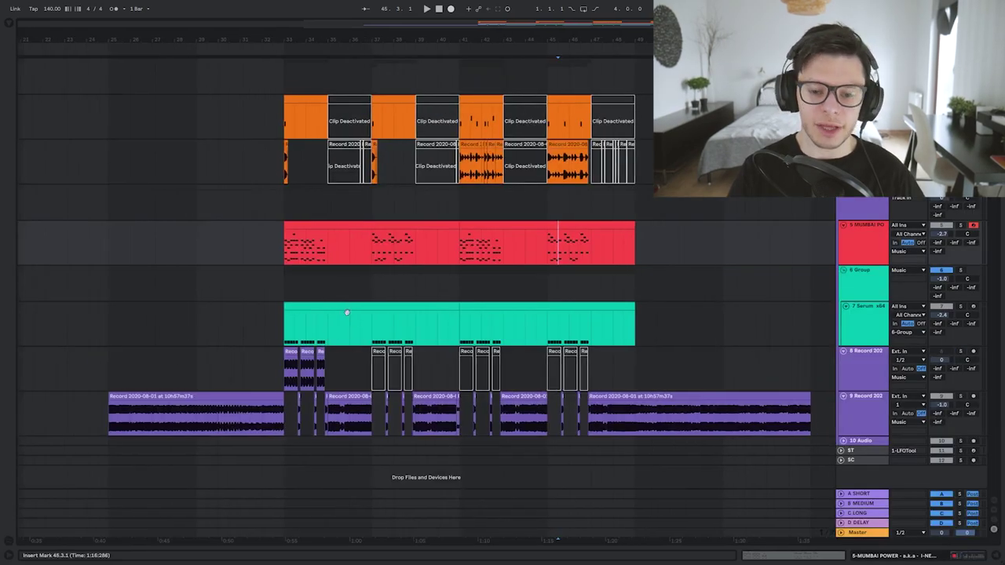
scroll(351, 290, left, 2)
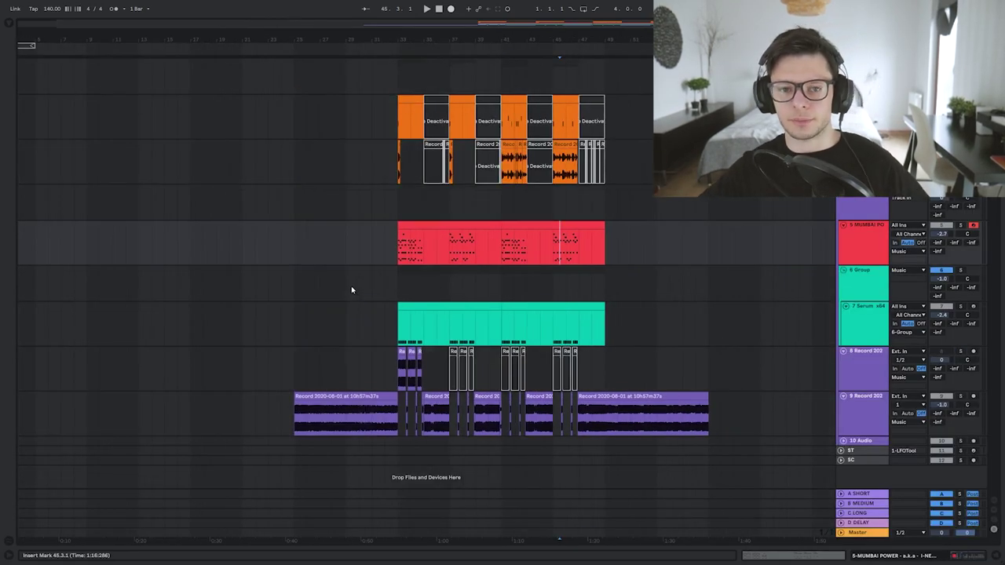